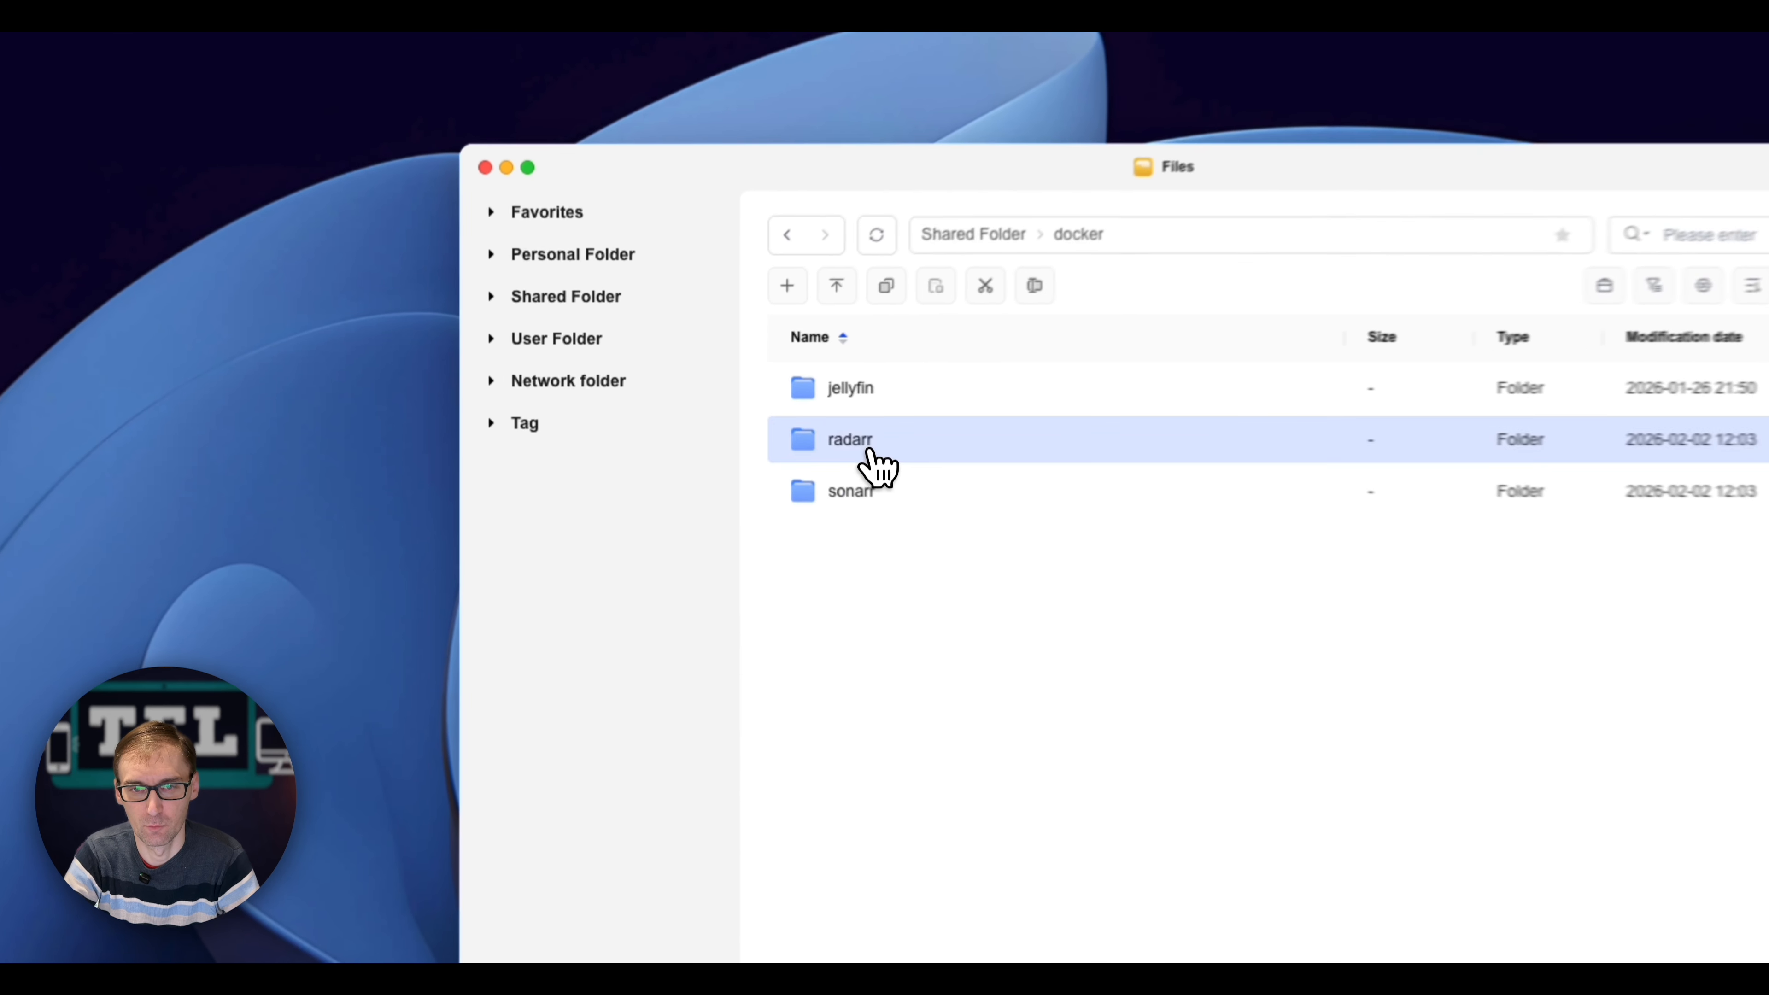
Step: Create a folder named movies inside the radarr folder of the docker shared folder
double_click(870, 451)
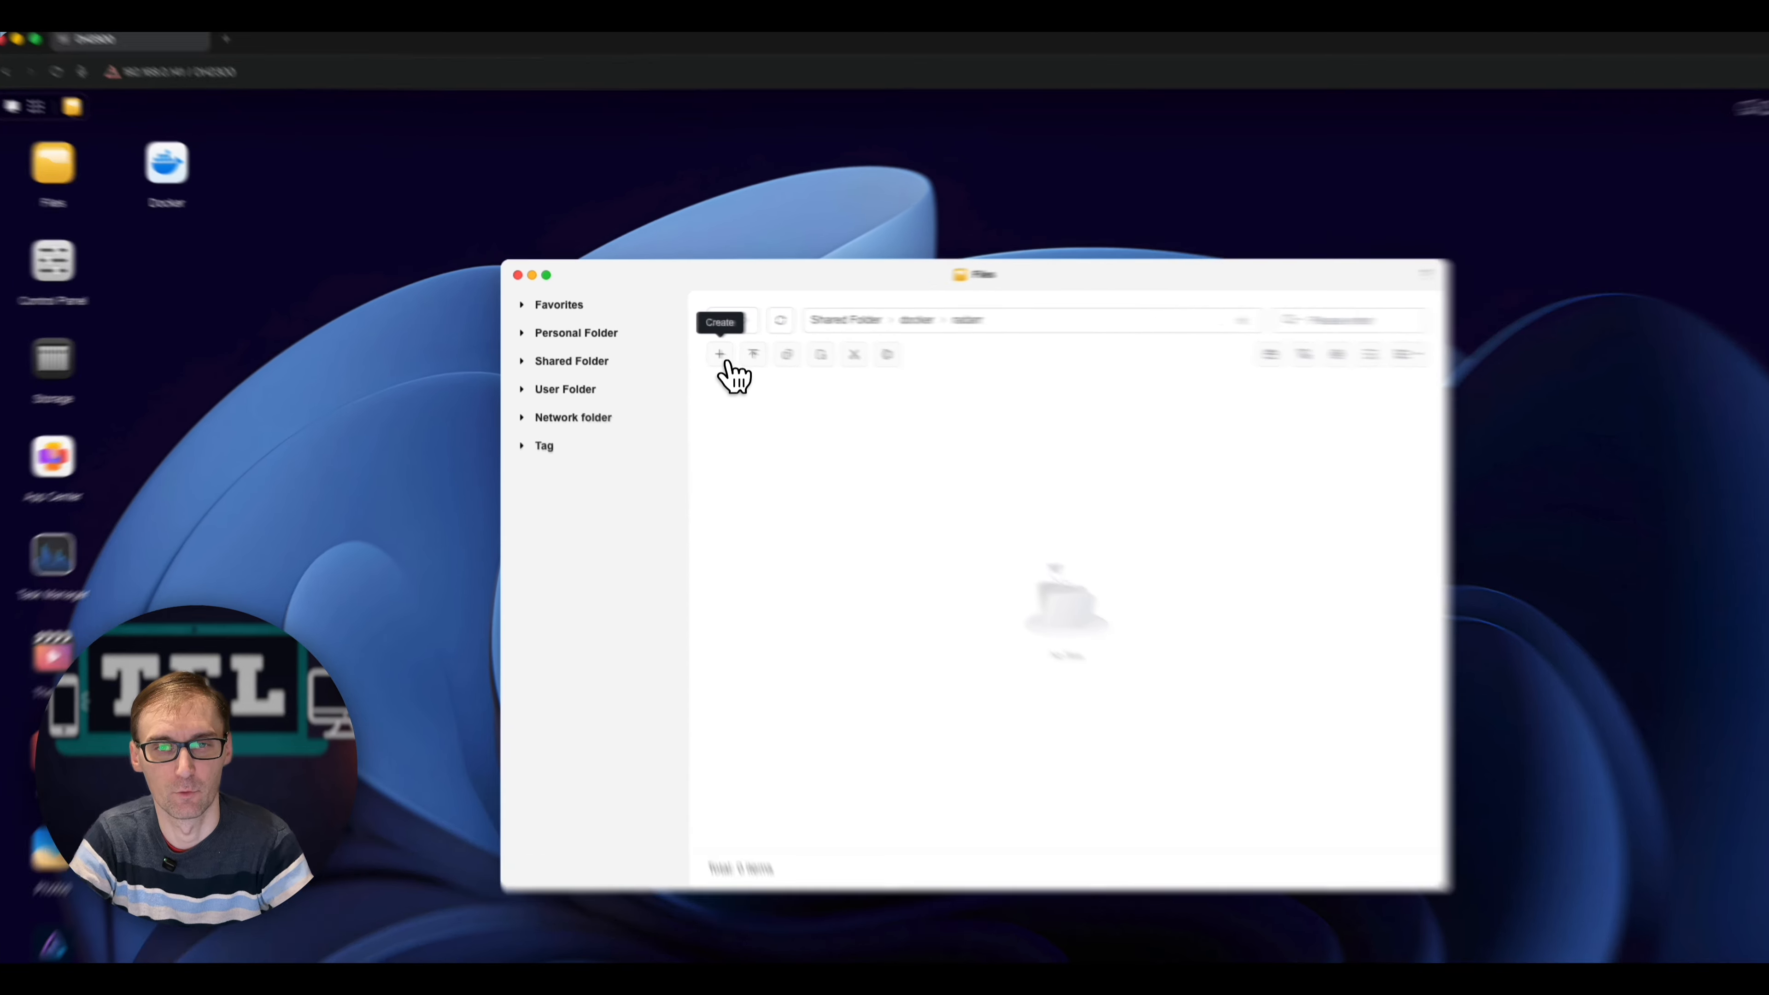
left_click(681, 345)
left_click(718, 373)
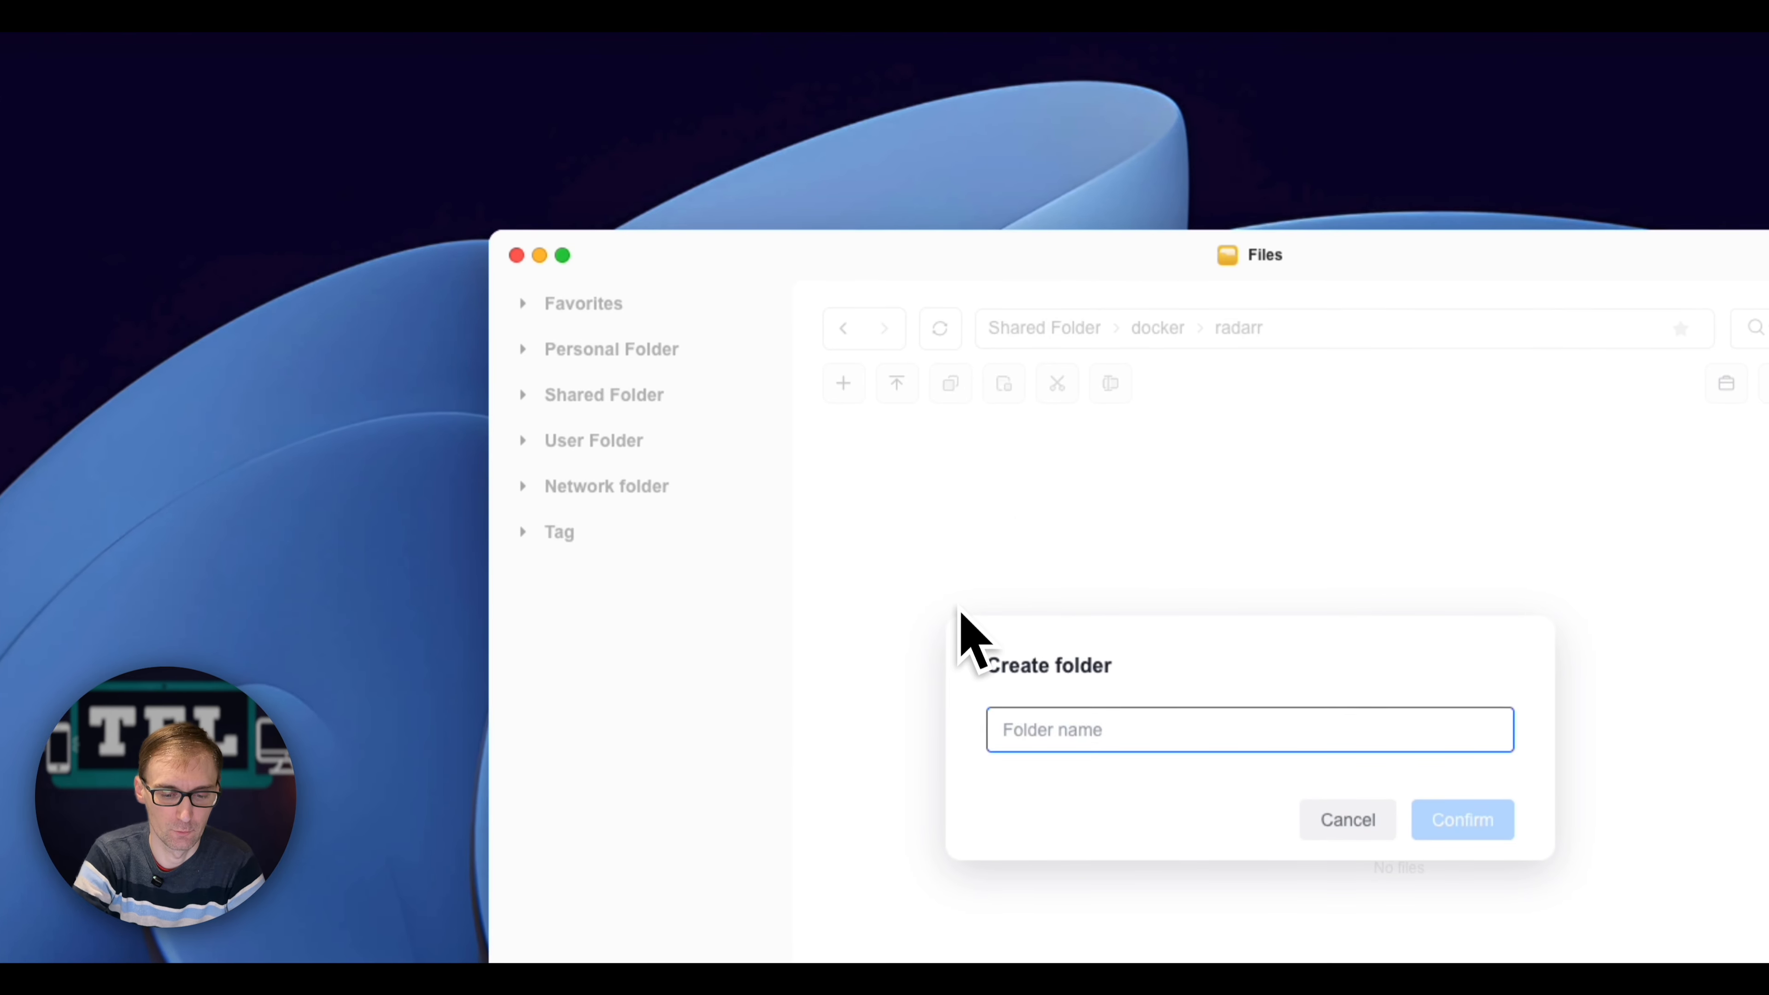
type("movies")
key("Return")
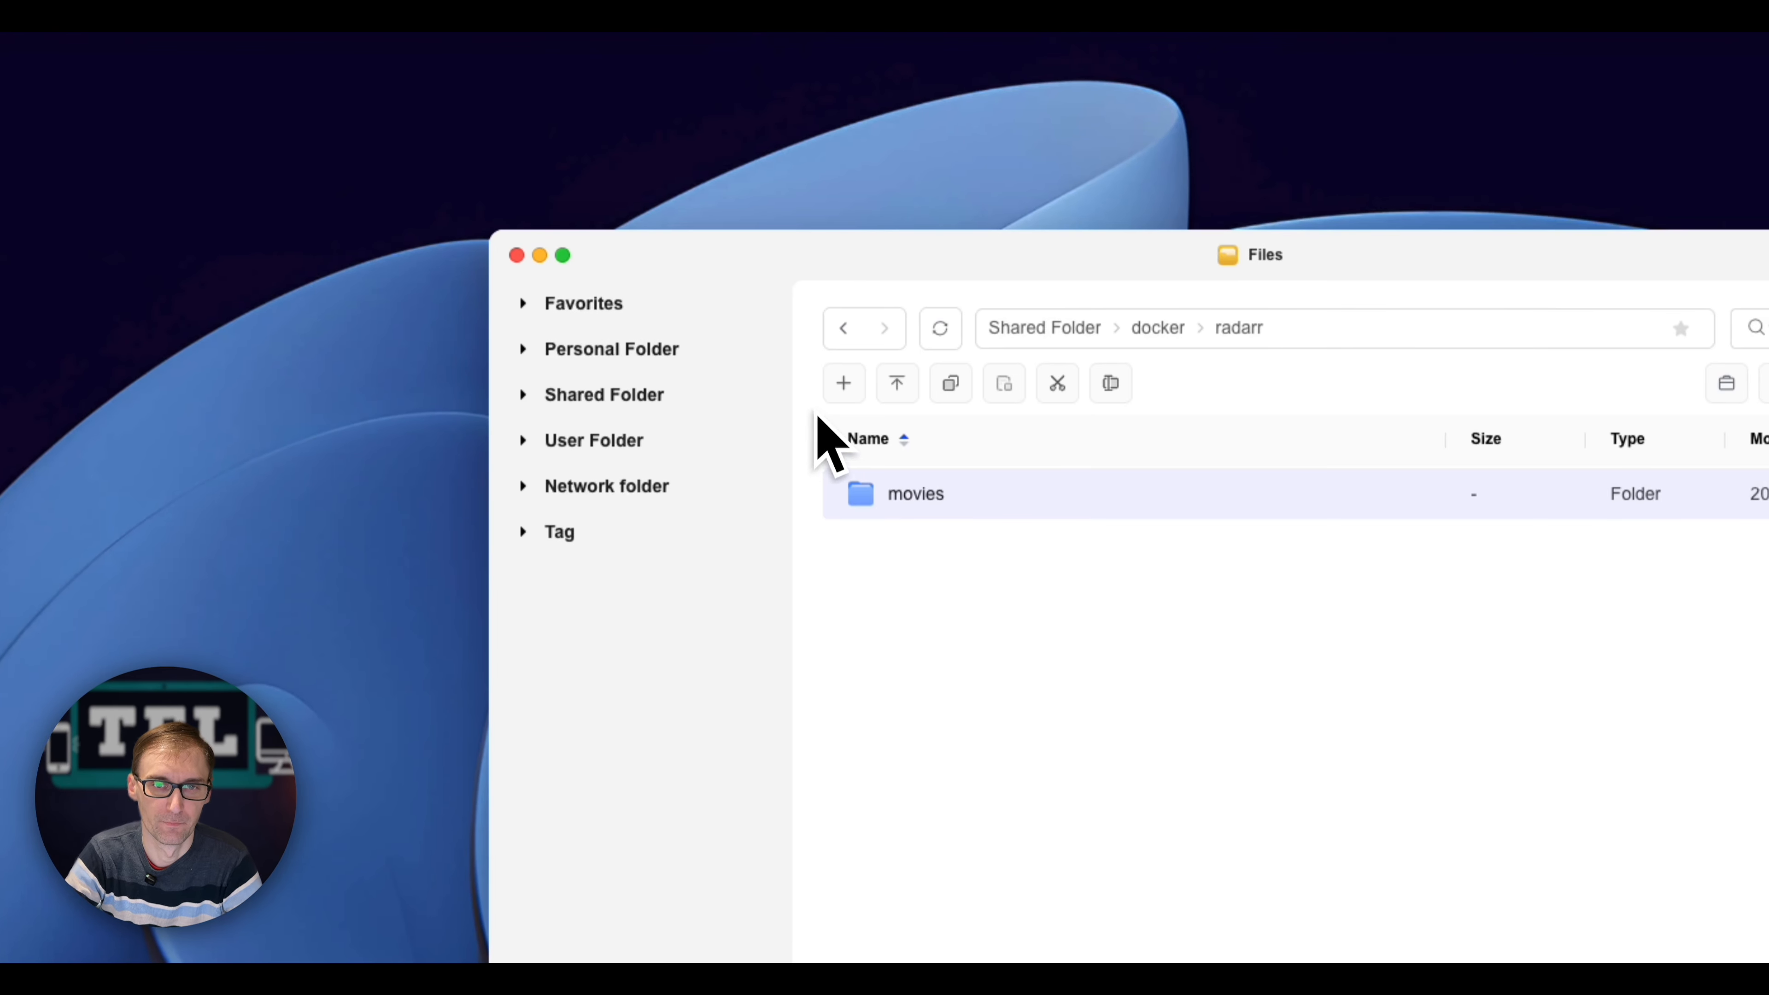
Step: Create a second folder named download in the radarr folder
left_click(844, 382)
left_click(879, 434)
type("downl")
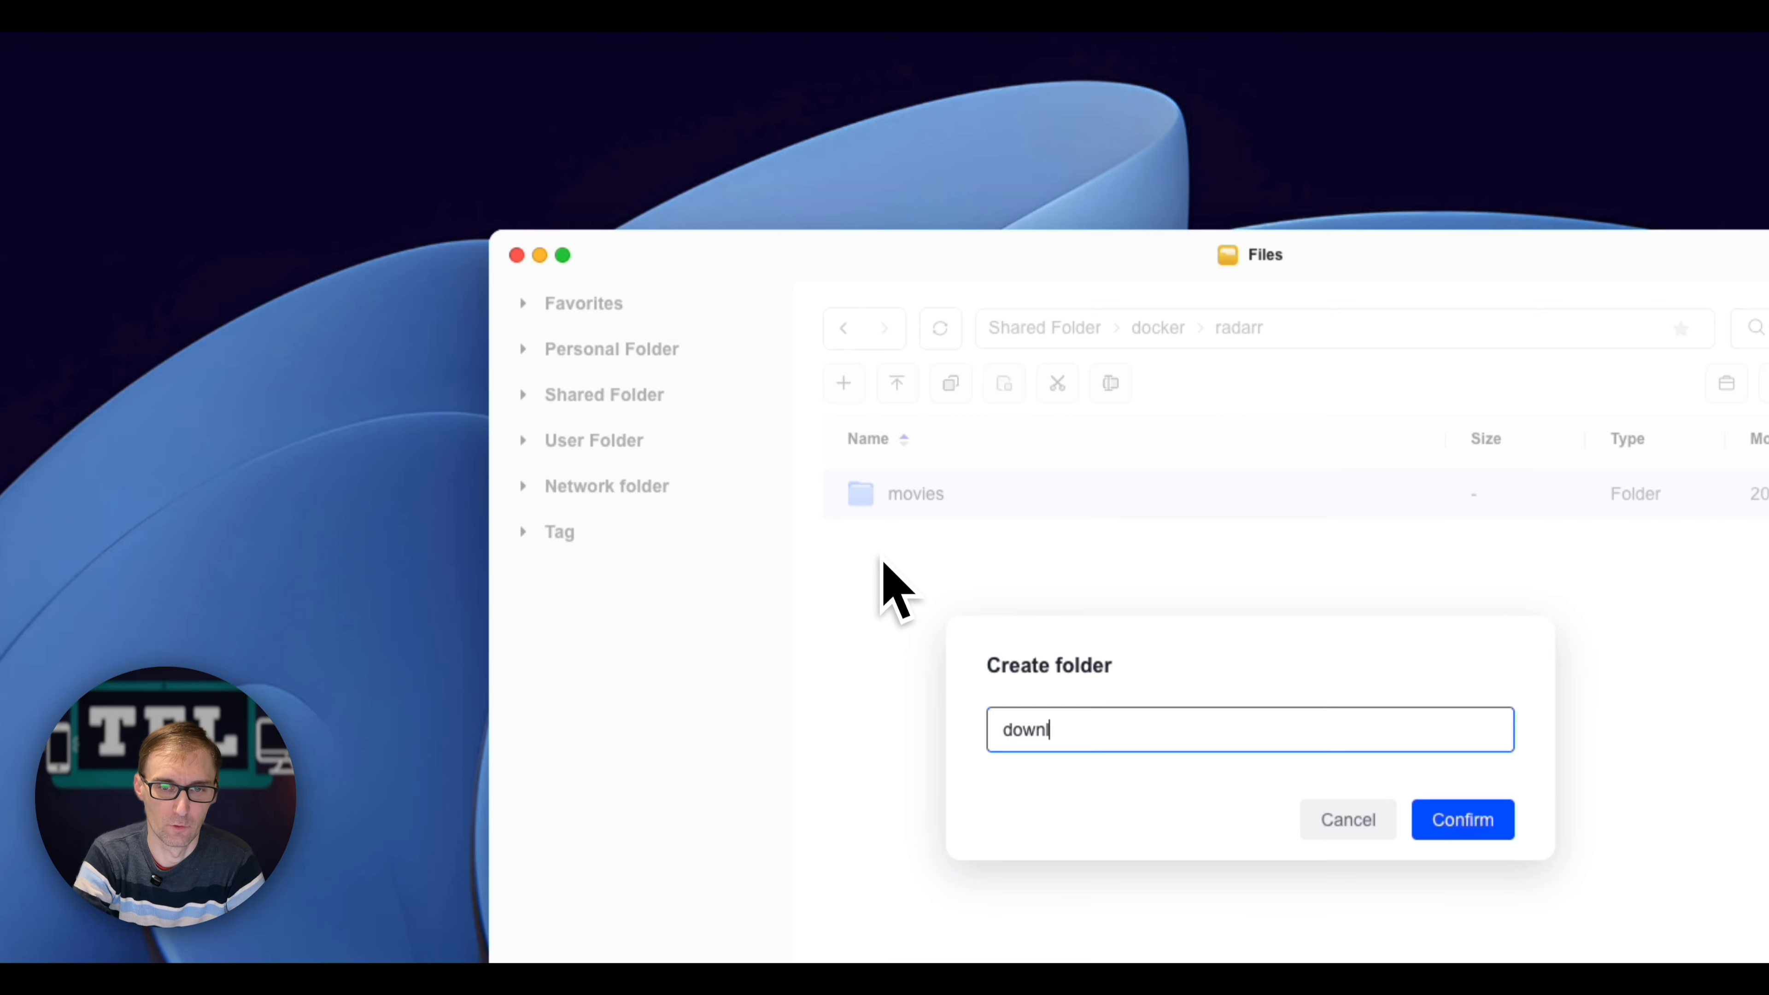
type("oad")
key("Return")
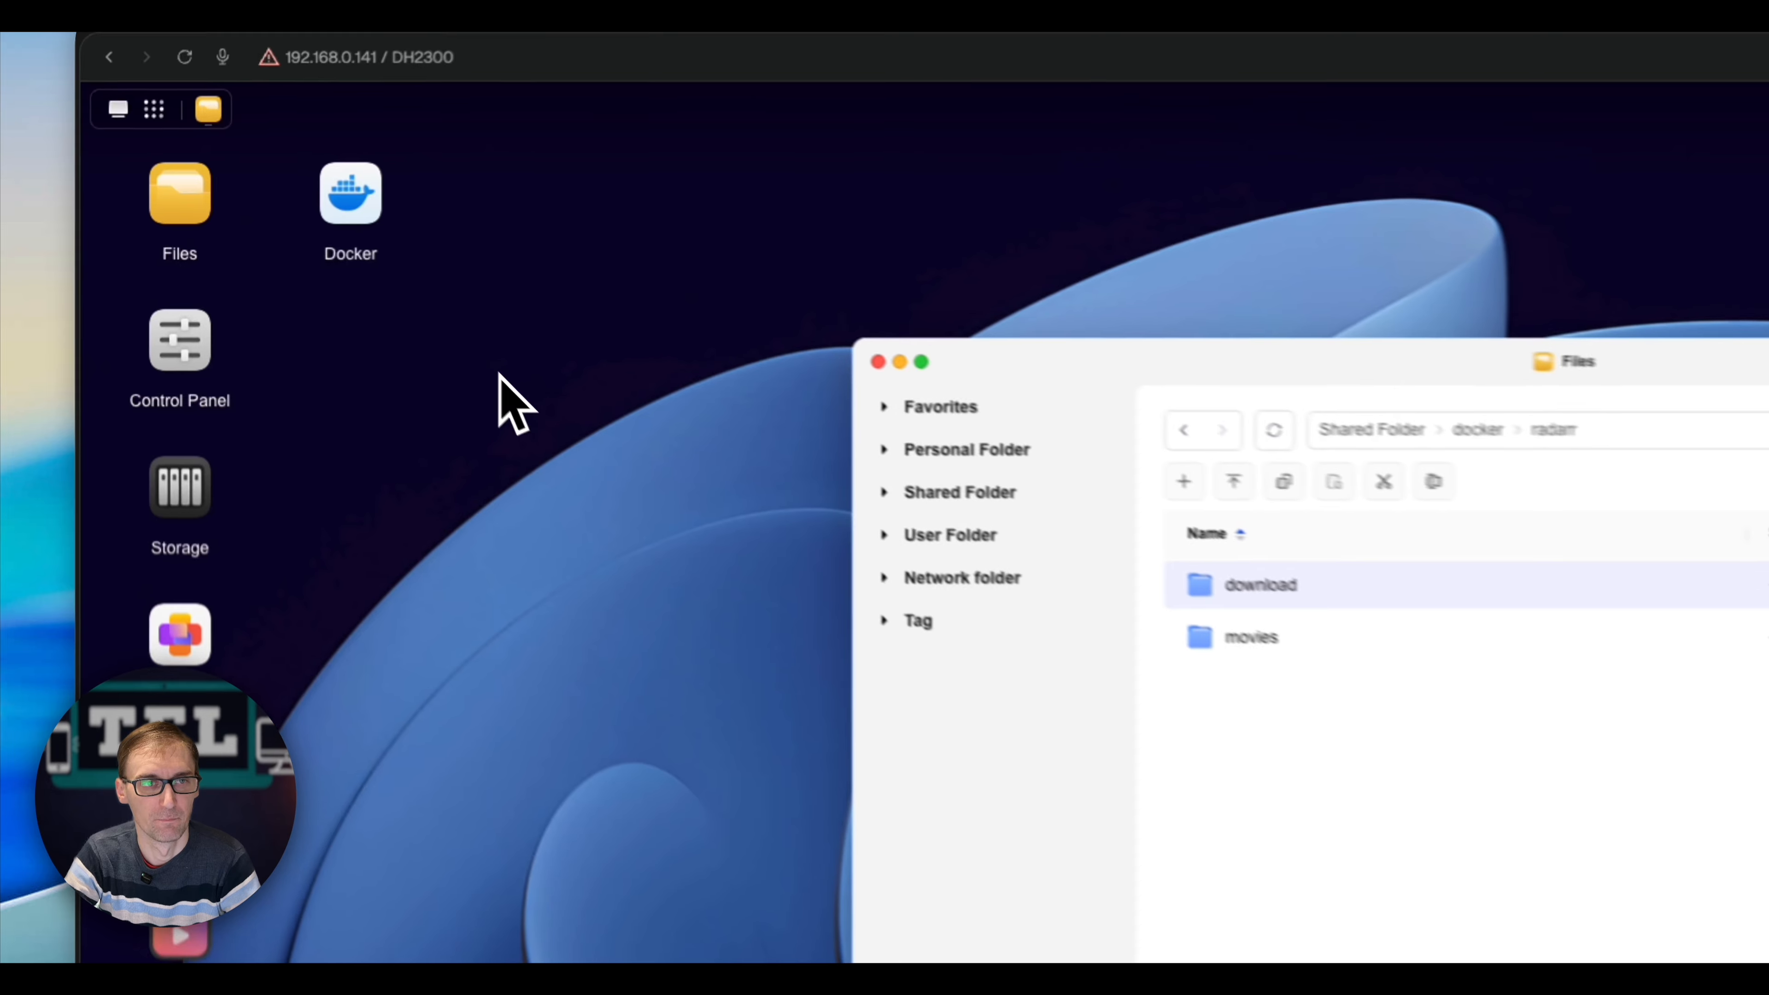
Step: Open Docker and start a new project named radarr
left_click(351, 199)
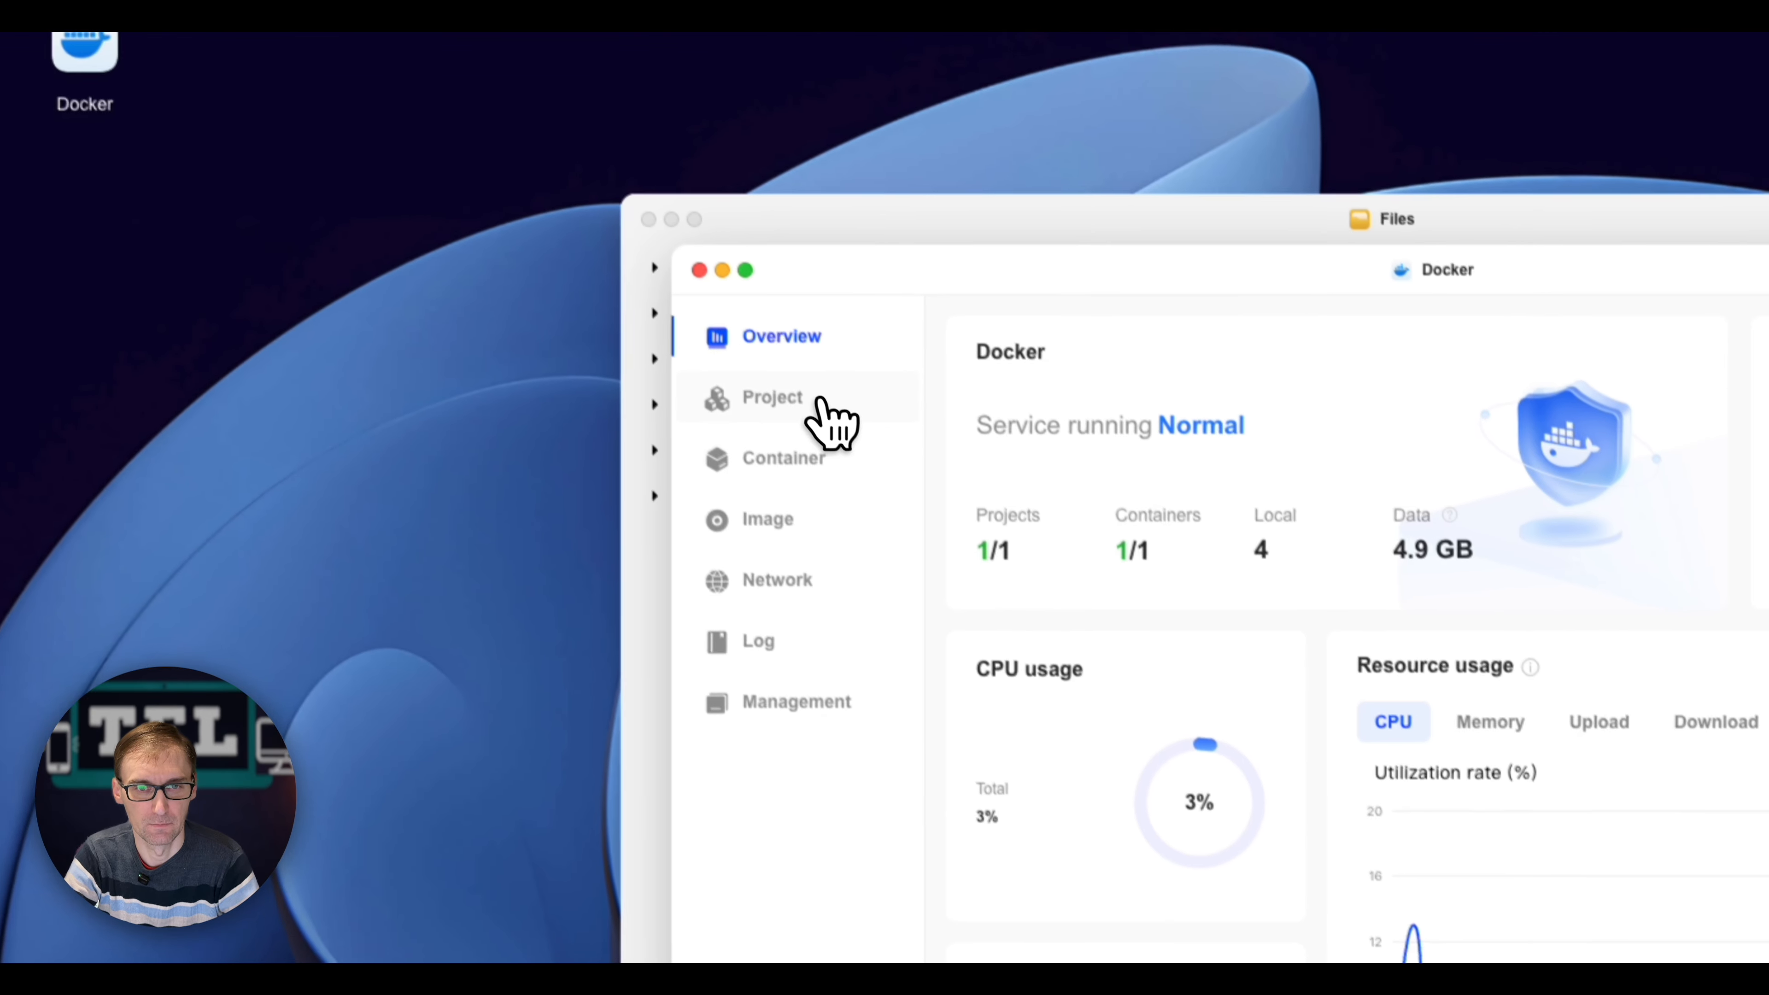
left_click(822, 403)
left_click(999, 317)
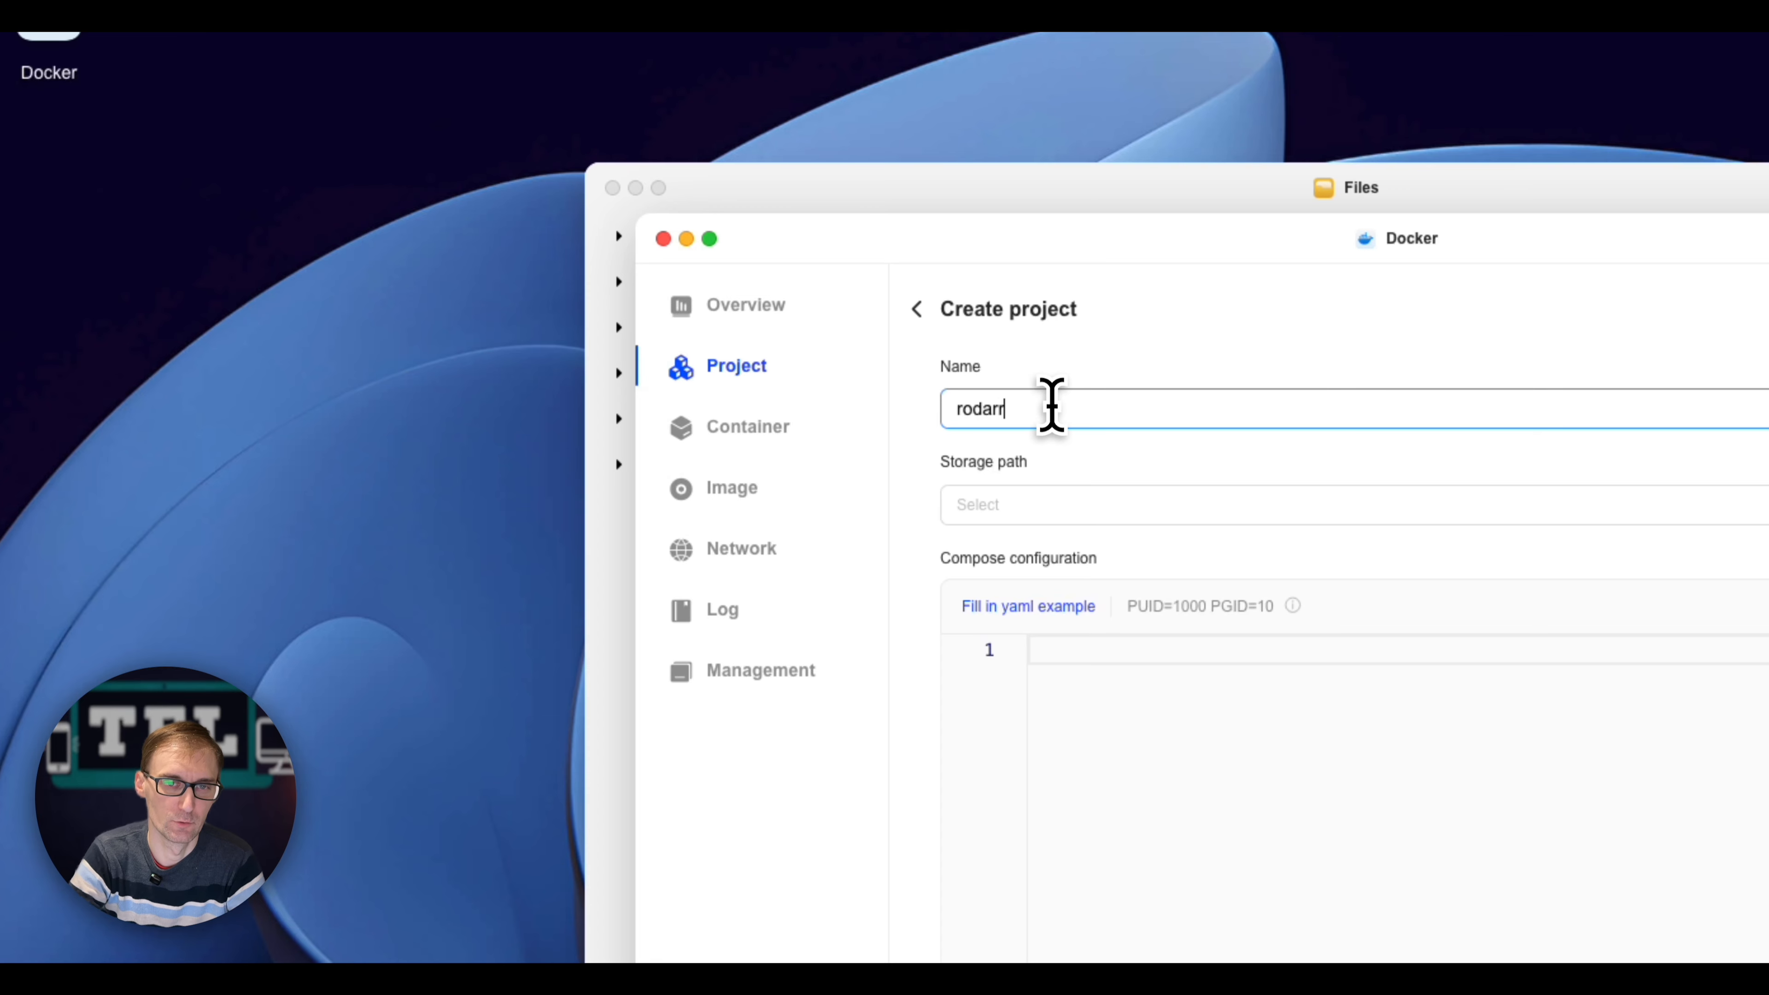
key("super+a")
type("da")
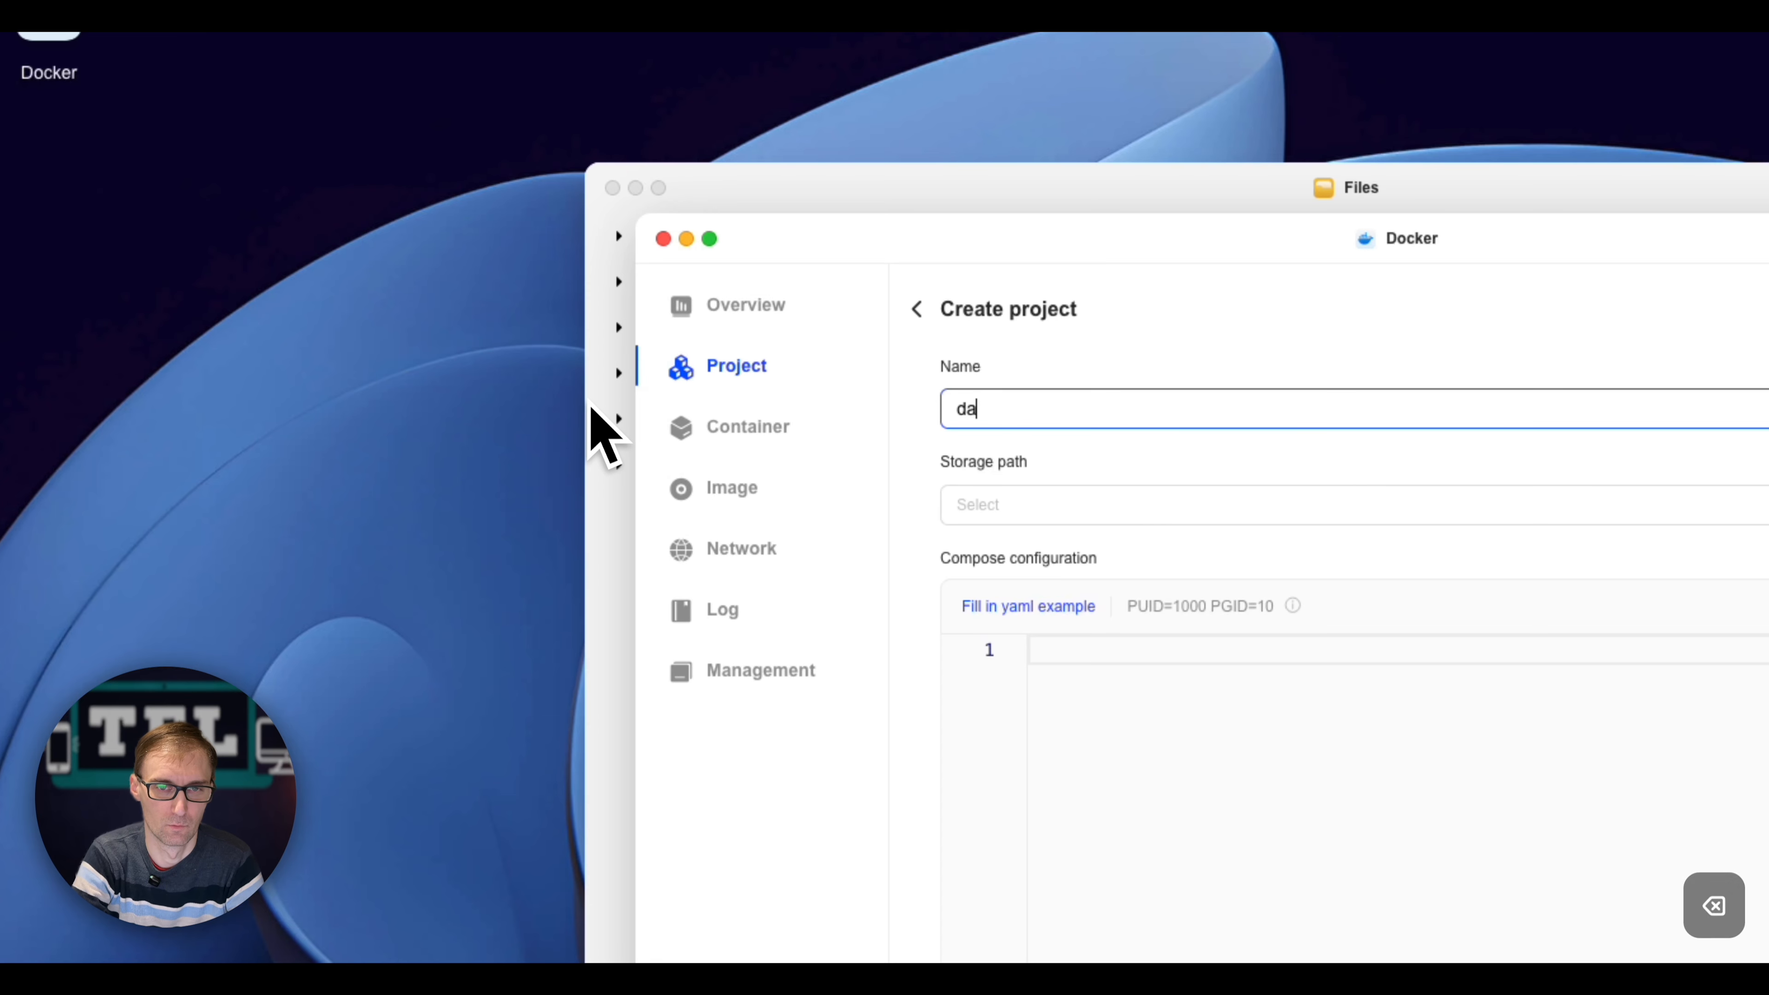
type("radarr")
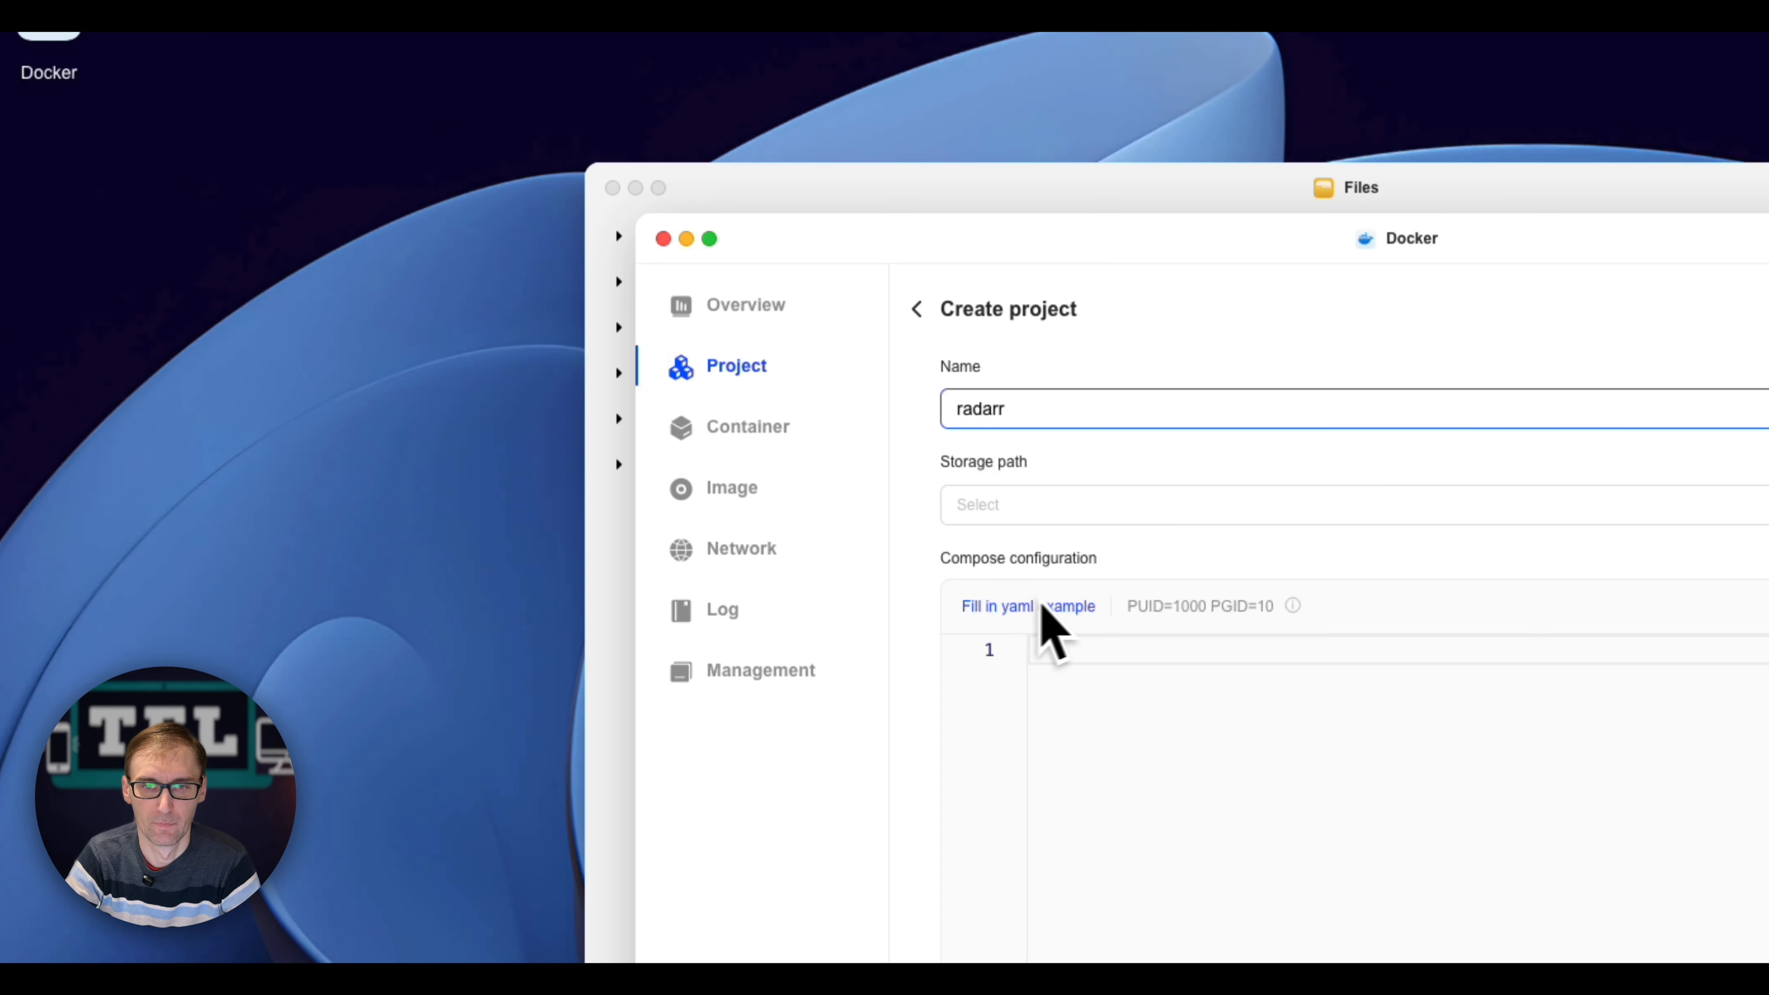
Step: Paste the Radarr compose configuration into the project, with image lscr.io/linuxserver/radarr:latest, time zone Europe/London and port mapping 7878:7878
left_click(1154, 519)
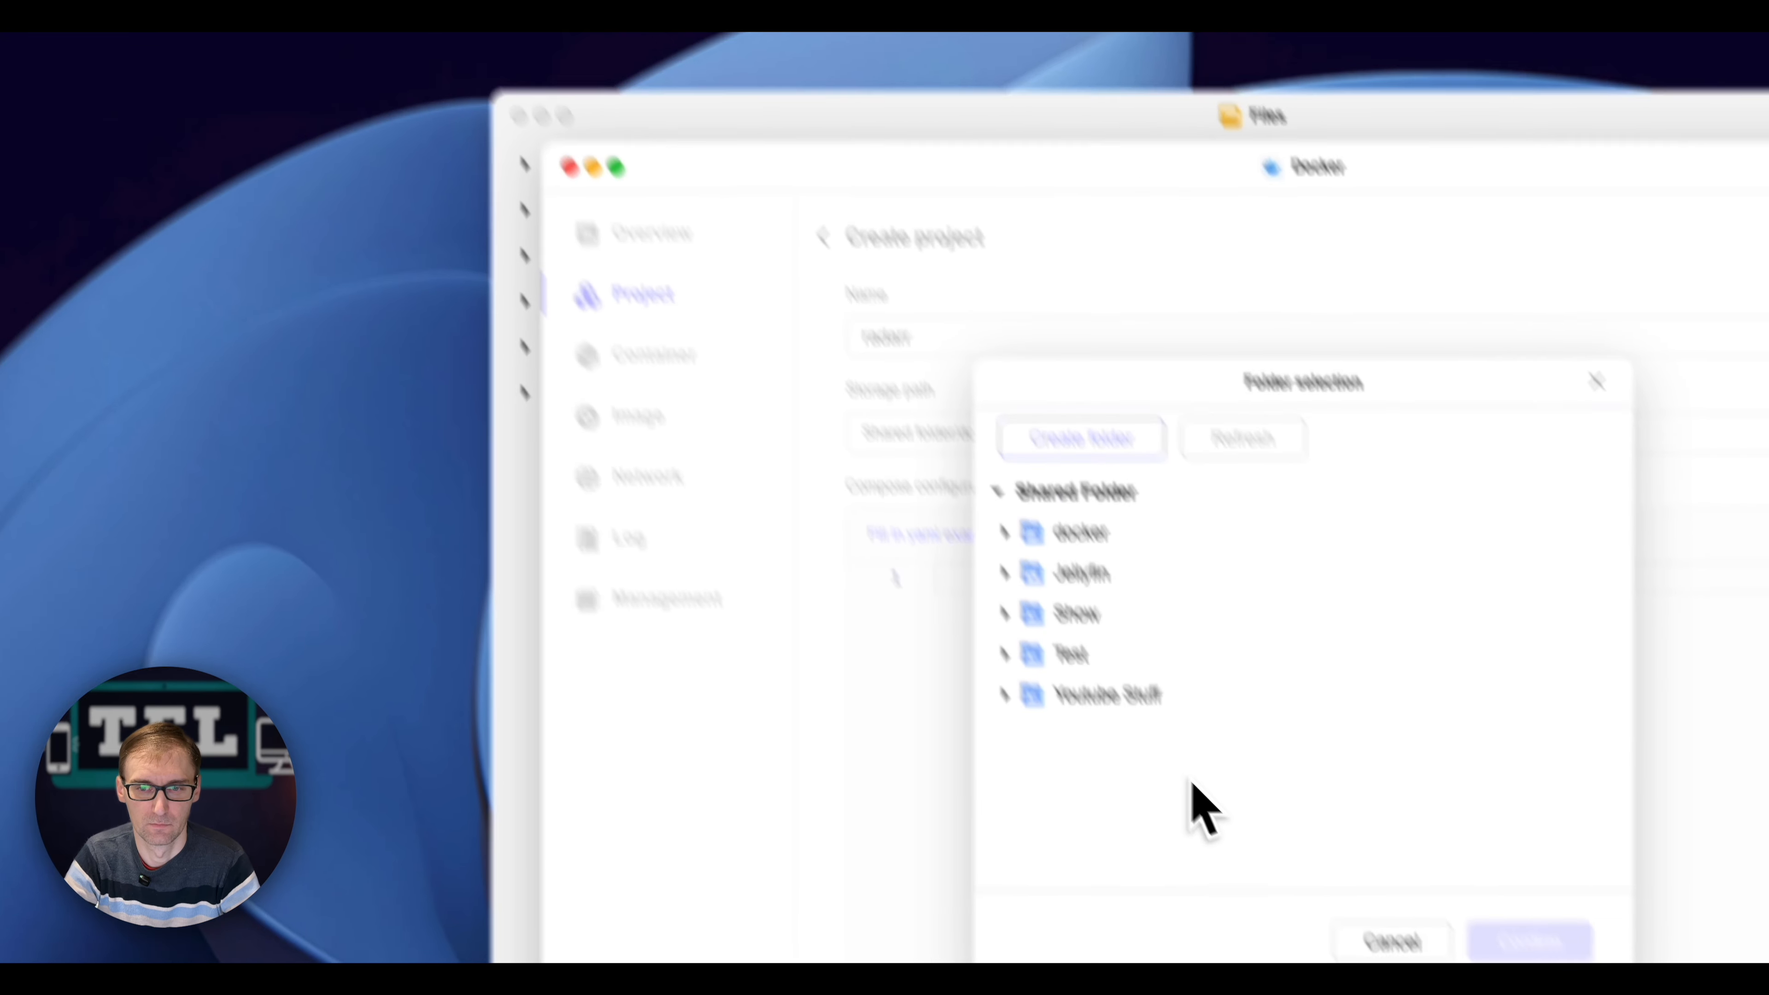
left_click(1390, 942)
left_click(849, 428)
key("super+v")
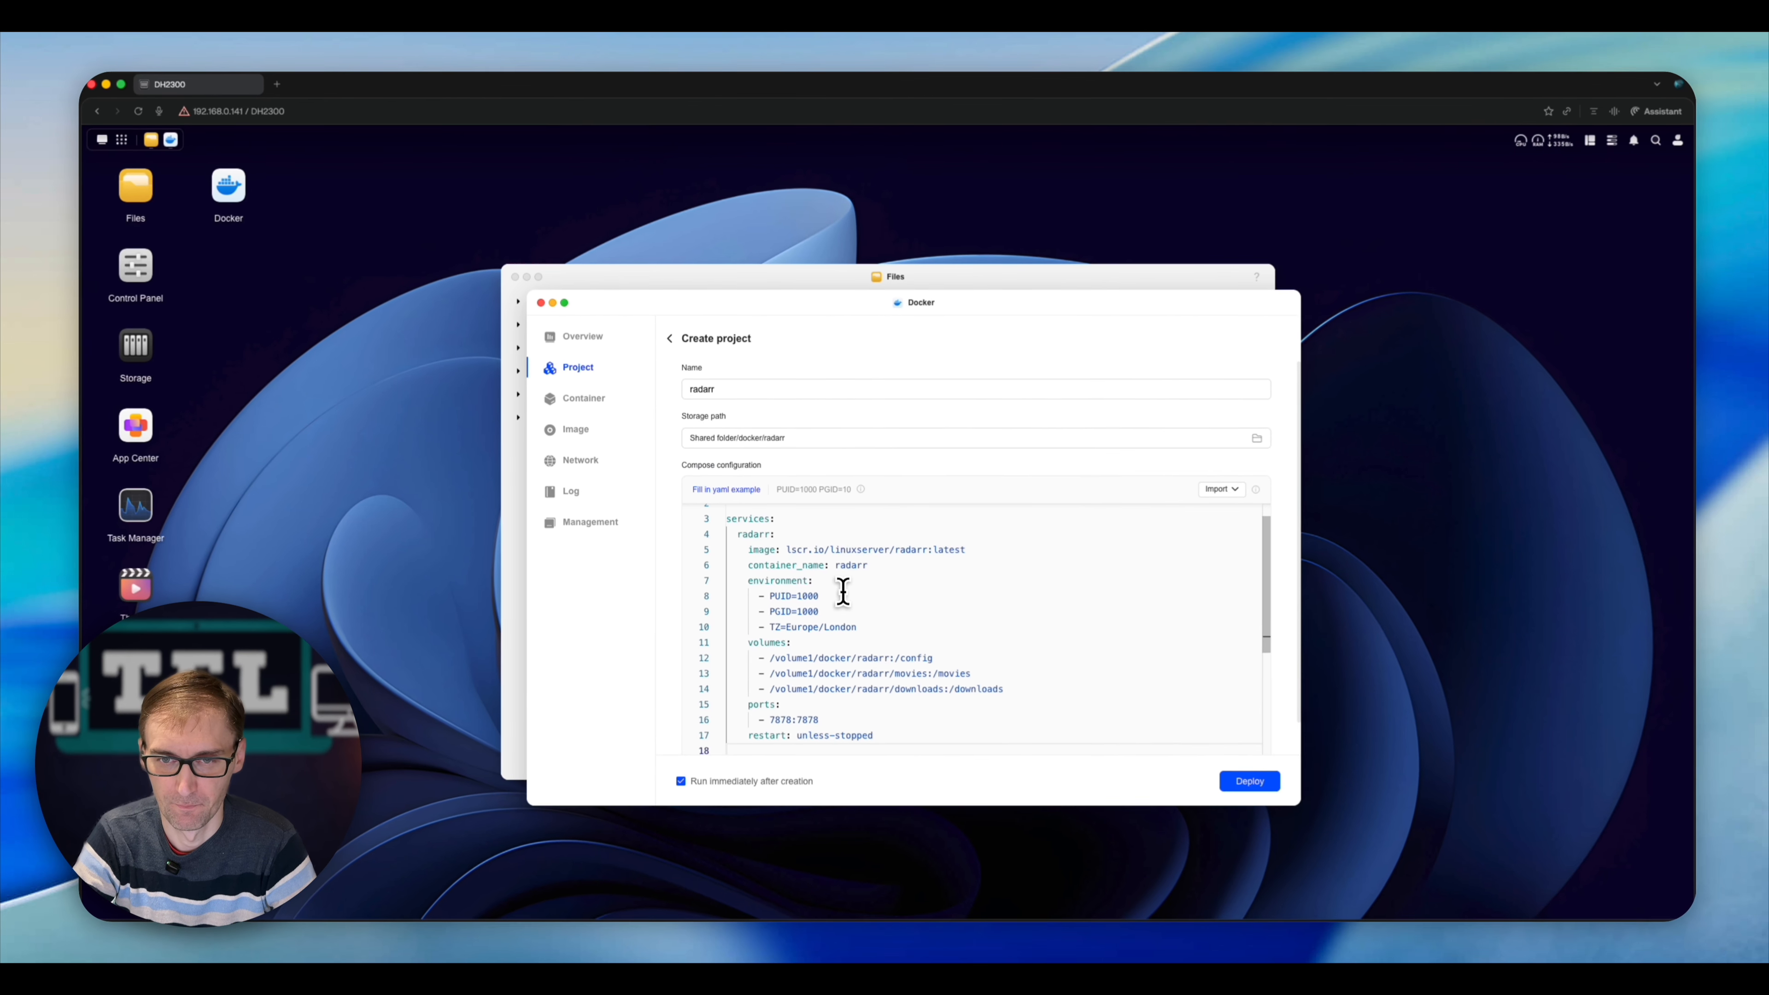
scroll(836, 566, "down", 3)
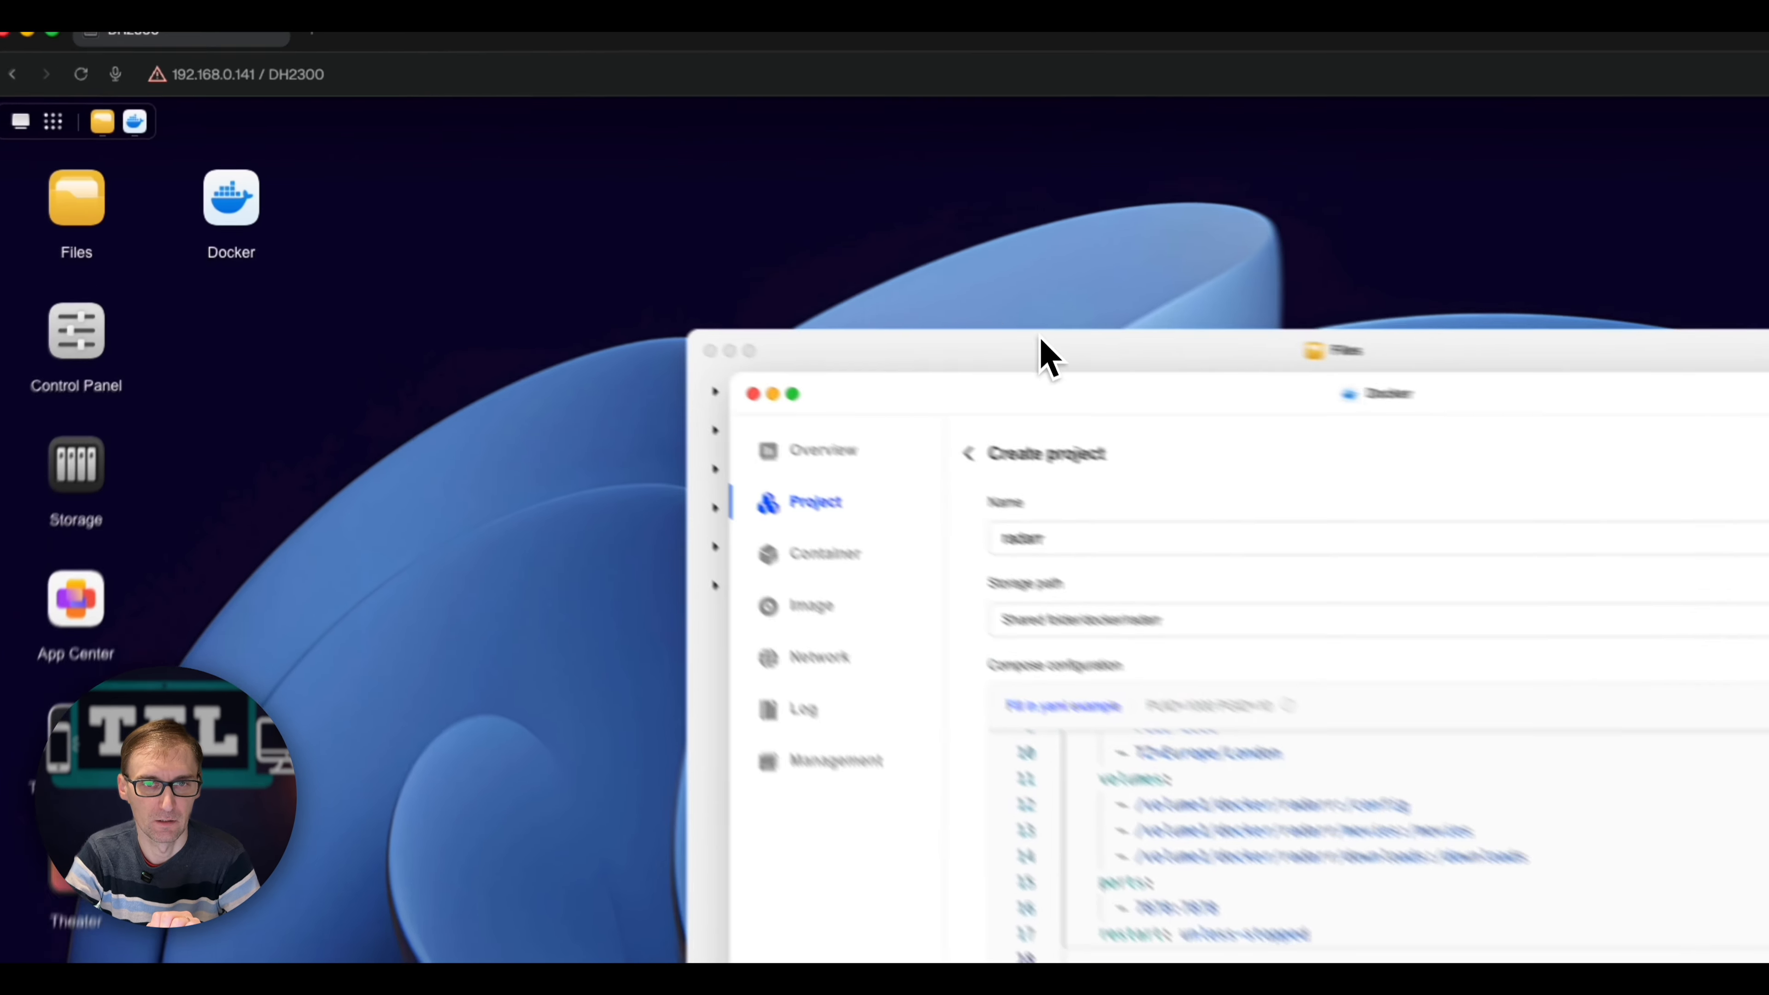
Step: Switch to Files and look up the radarr folder's location path in its properties
left_click_drag(725, 285, 622, 287)
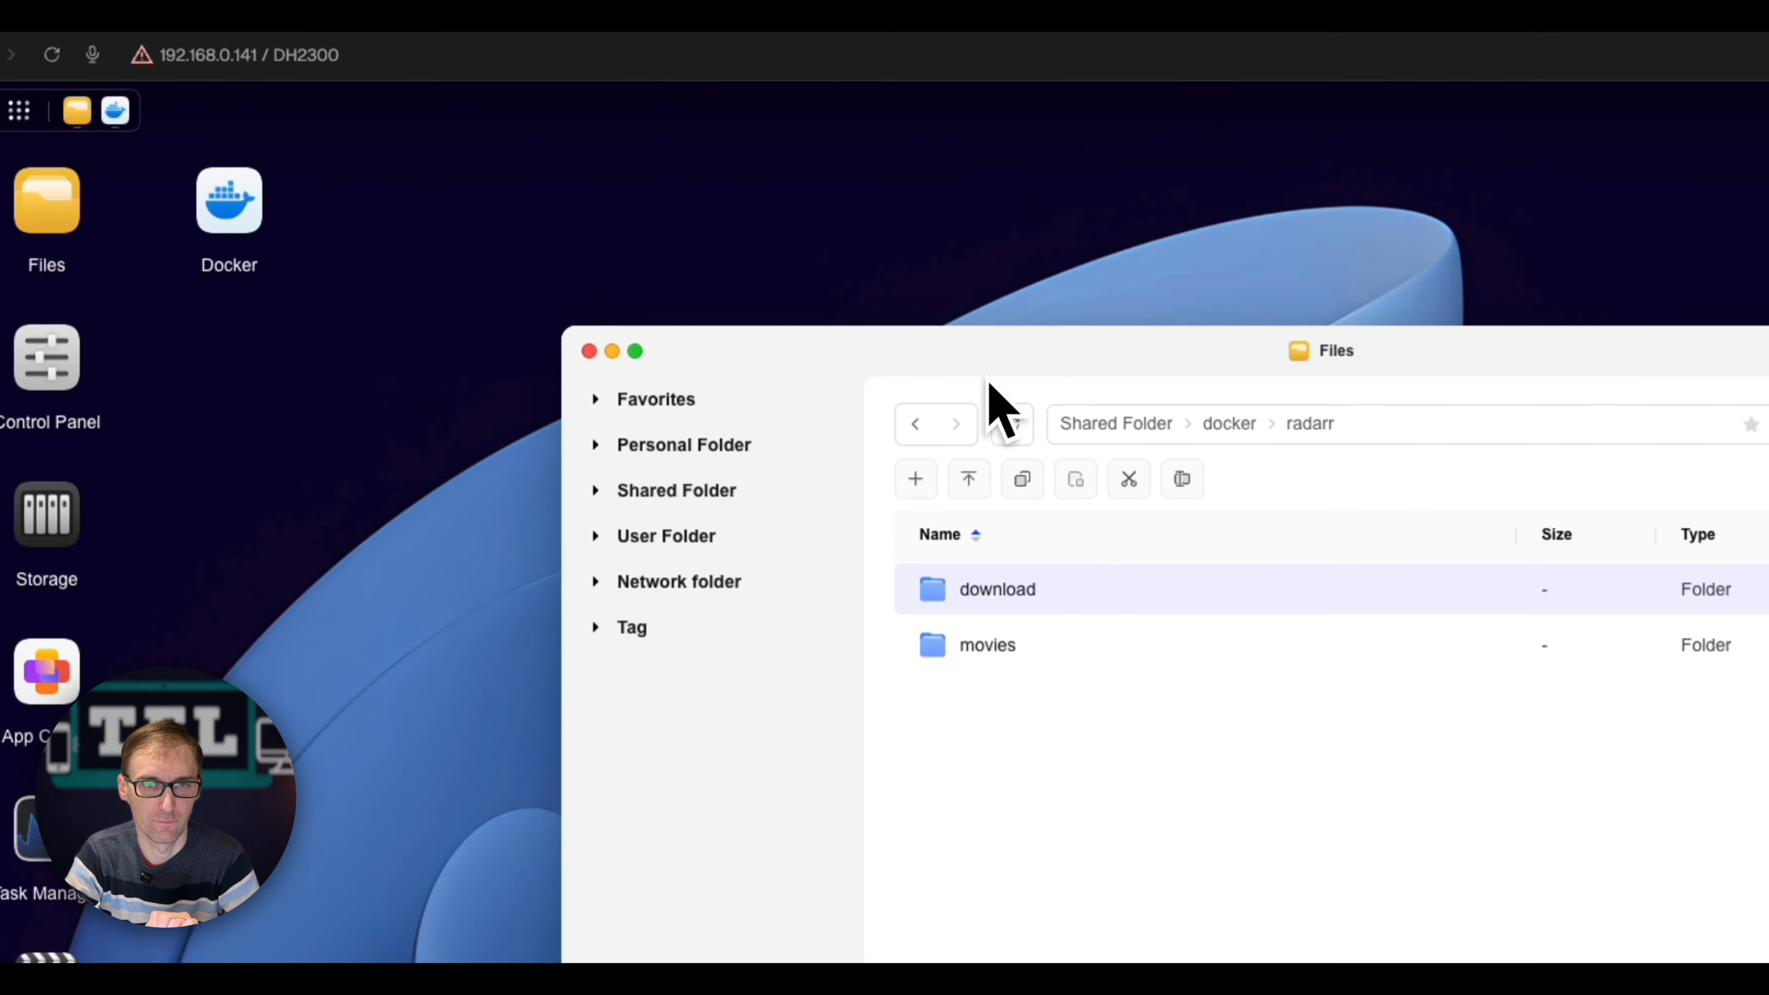
left_click(917, 424)
right_click(1016, 645)
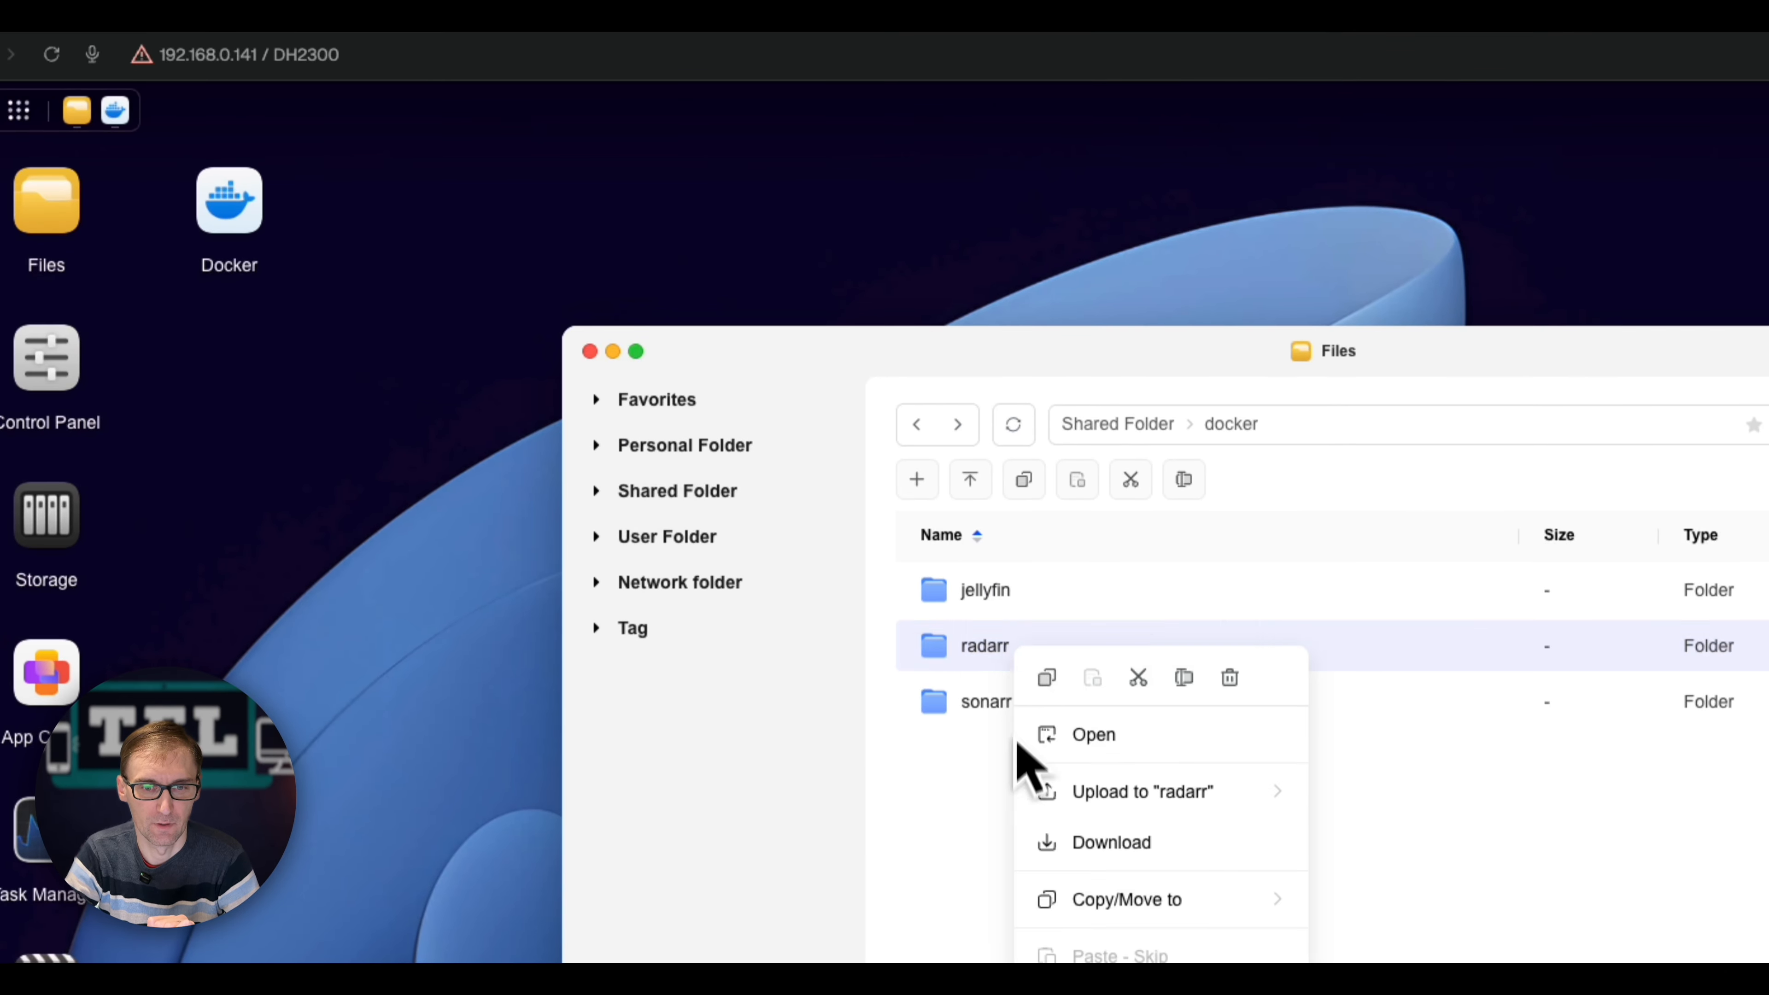
left_click(932, 857)
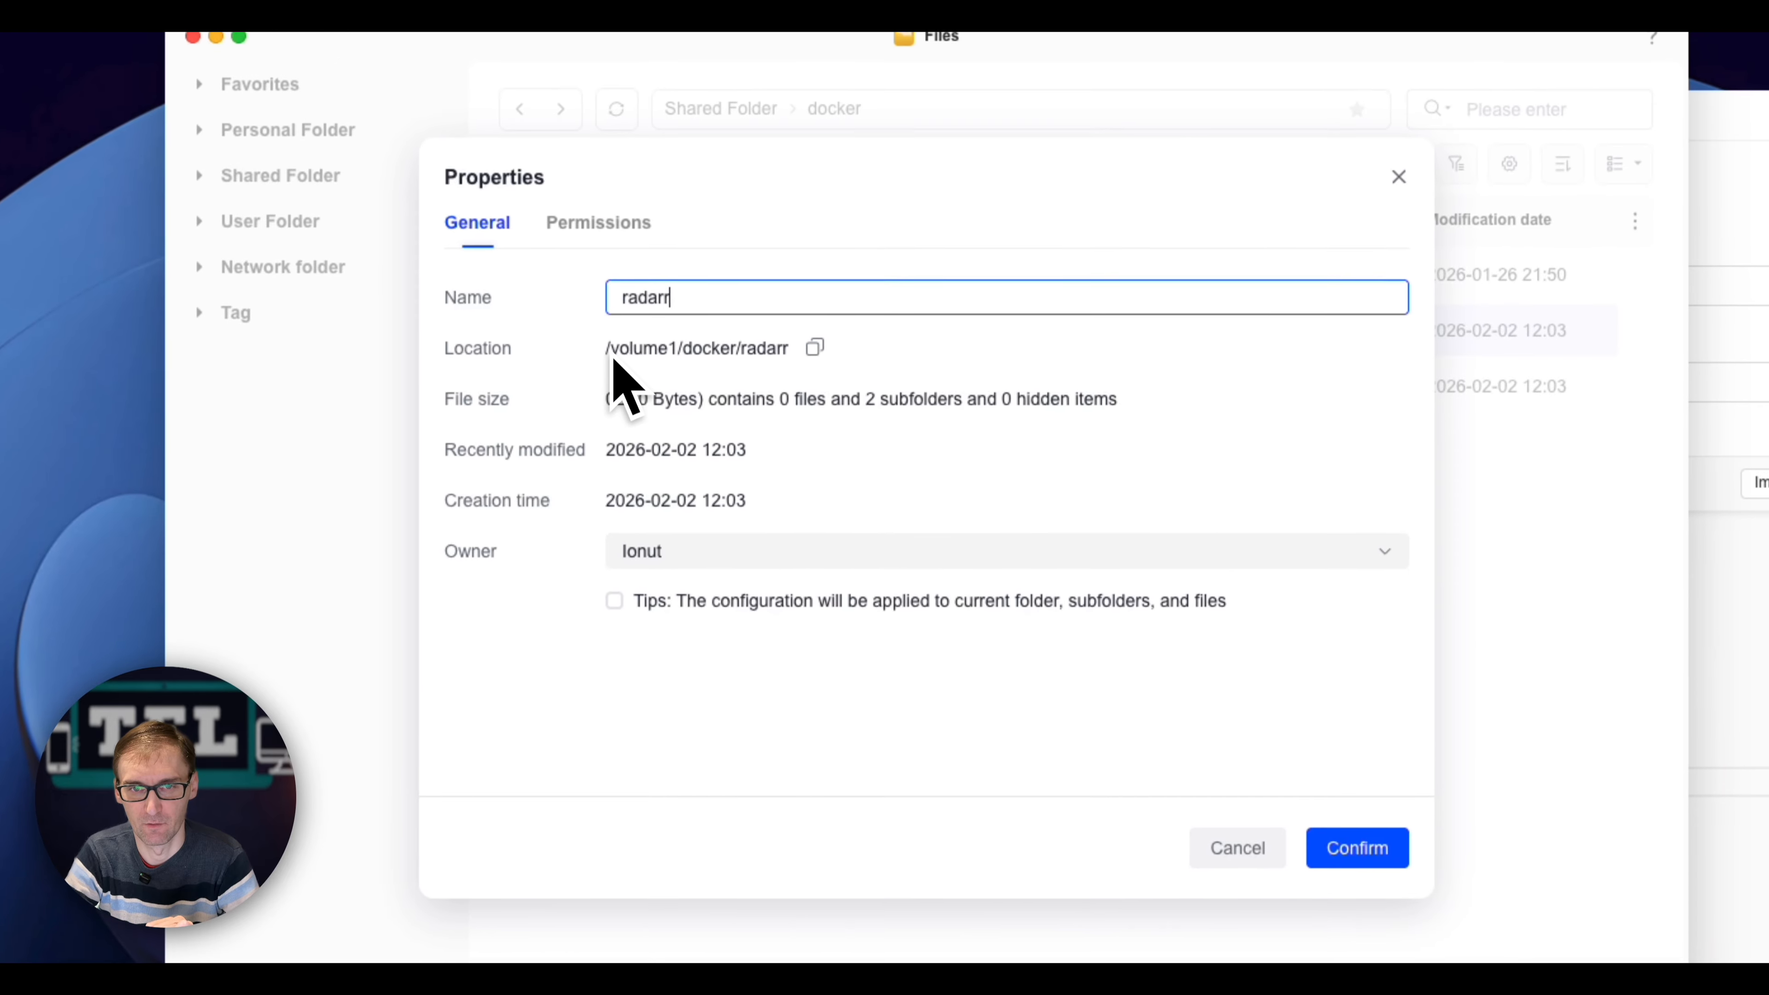
left_click(1397, 179)
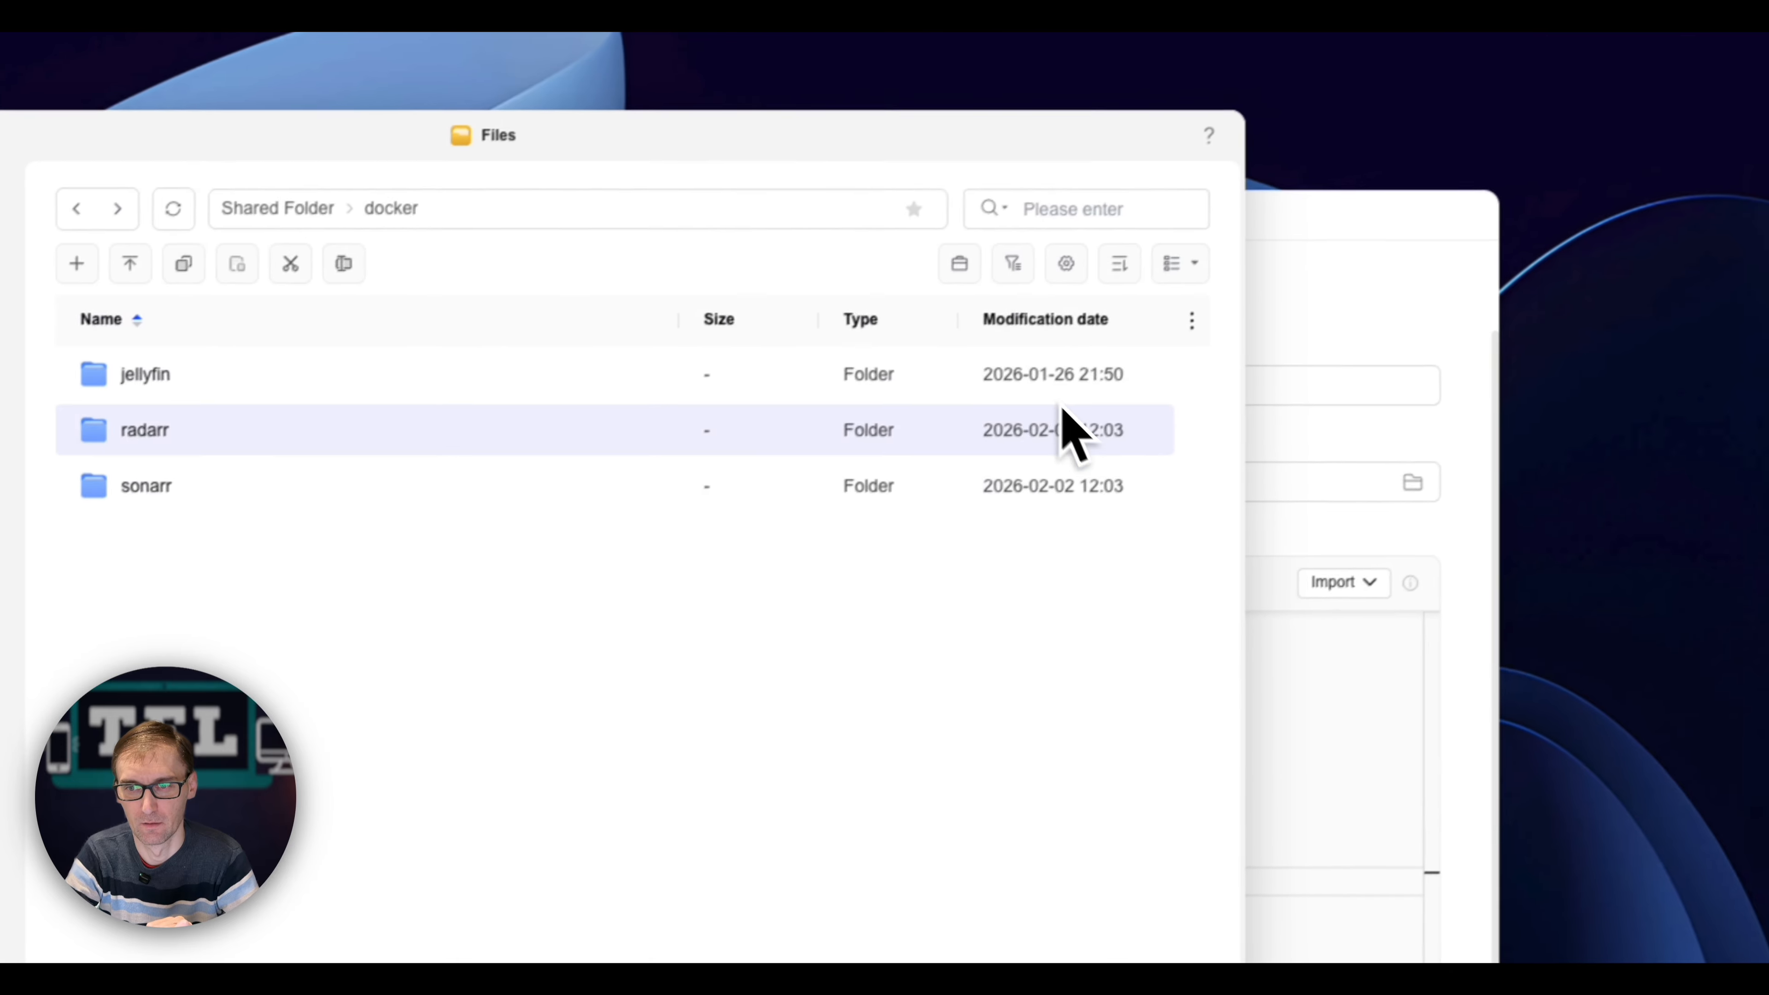
Step: Compare the volume paths in the Docker compose configuration with the subfolders inside the radarr folder
left_click(1723, 578)
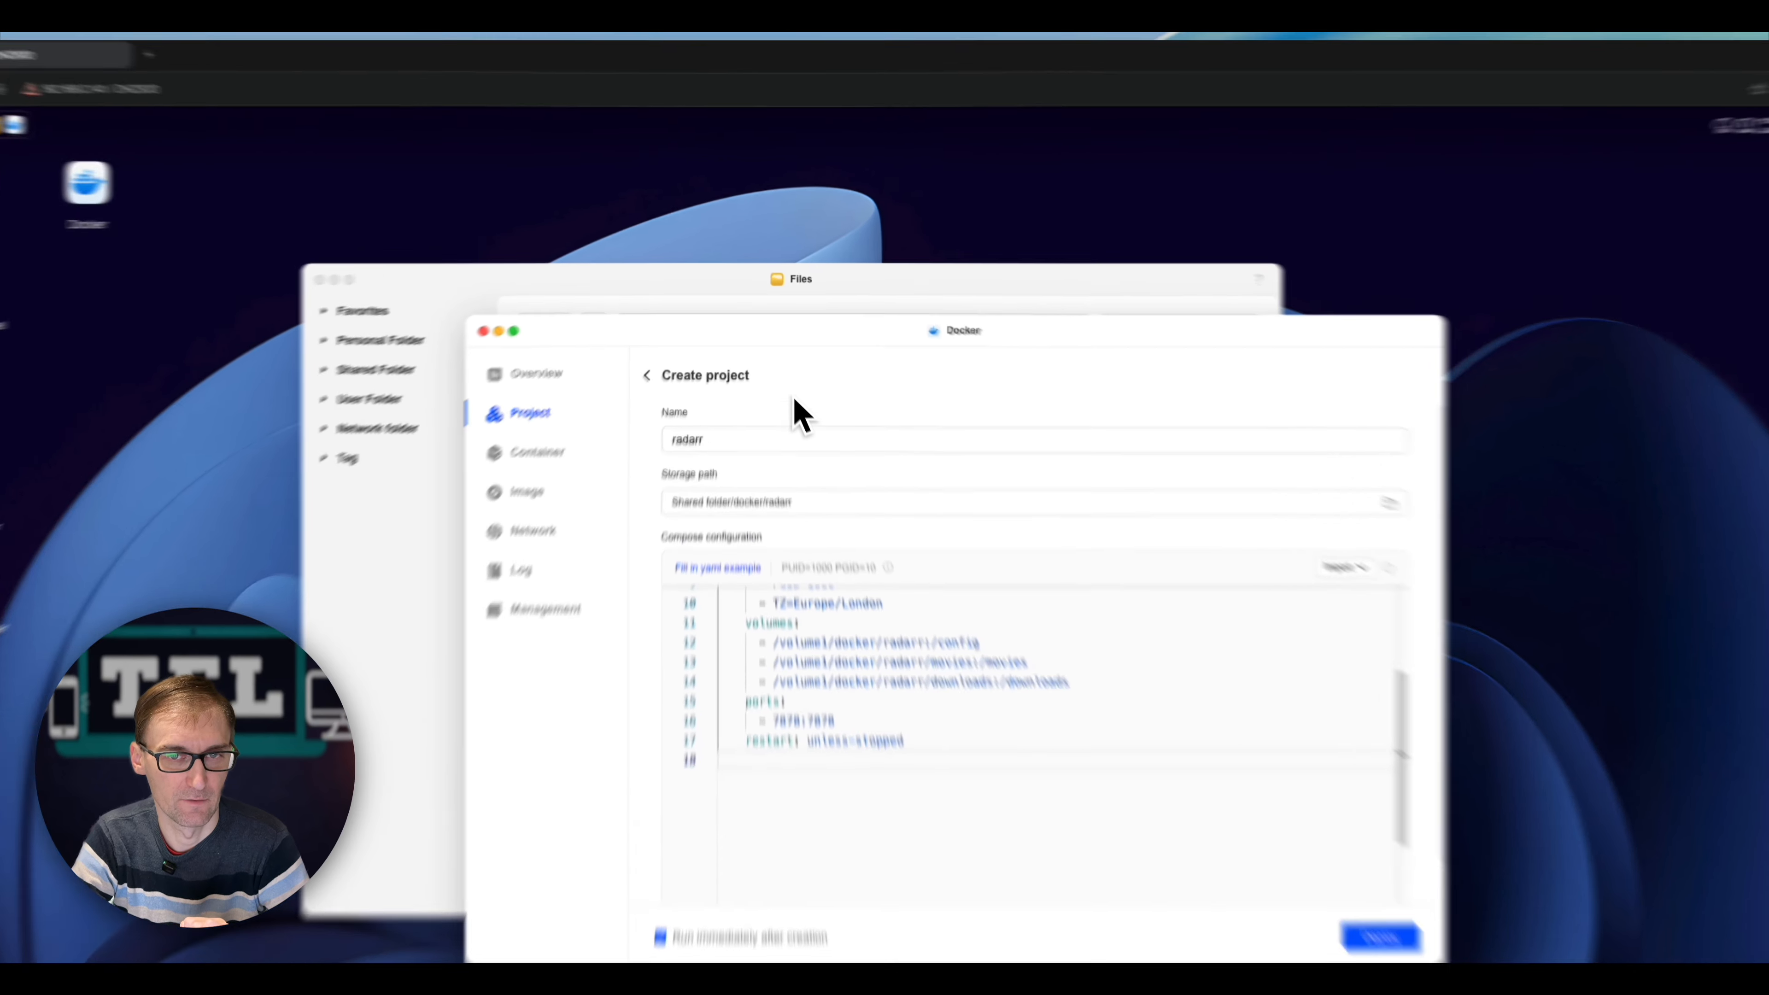
left_click(717, 285)
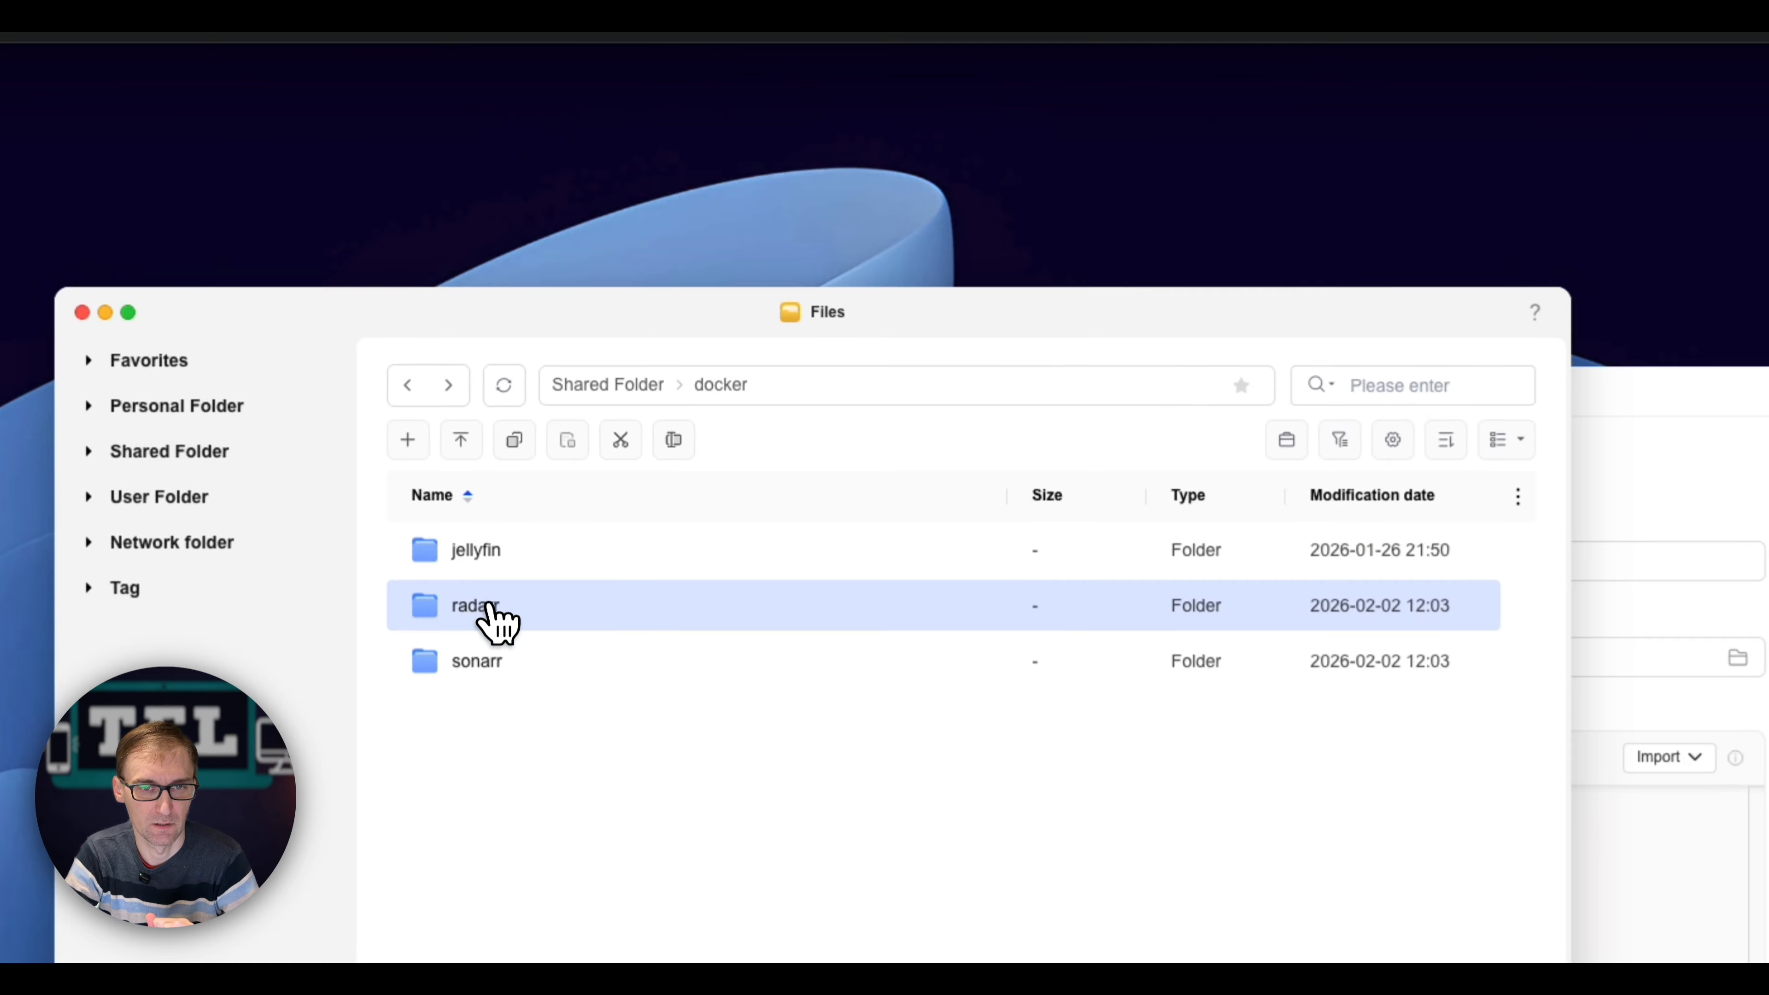
double_click(491, 605)
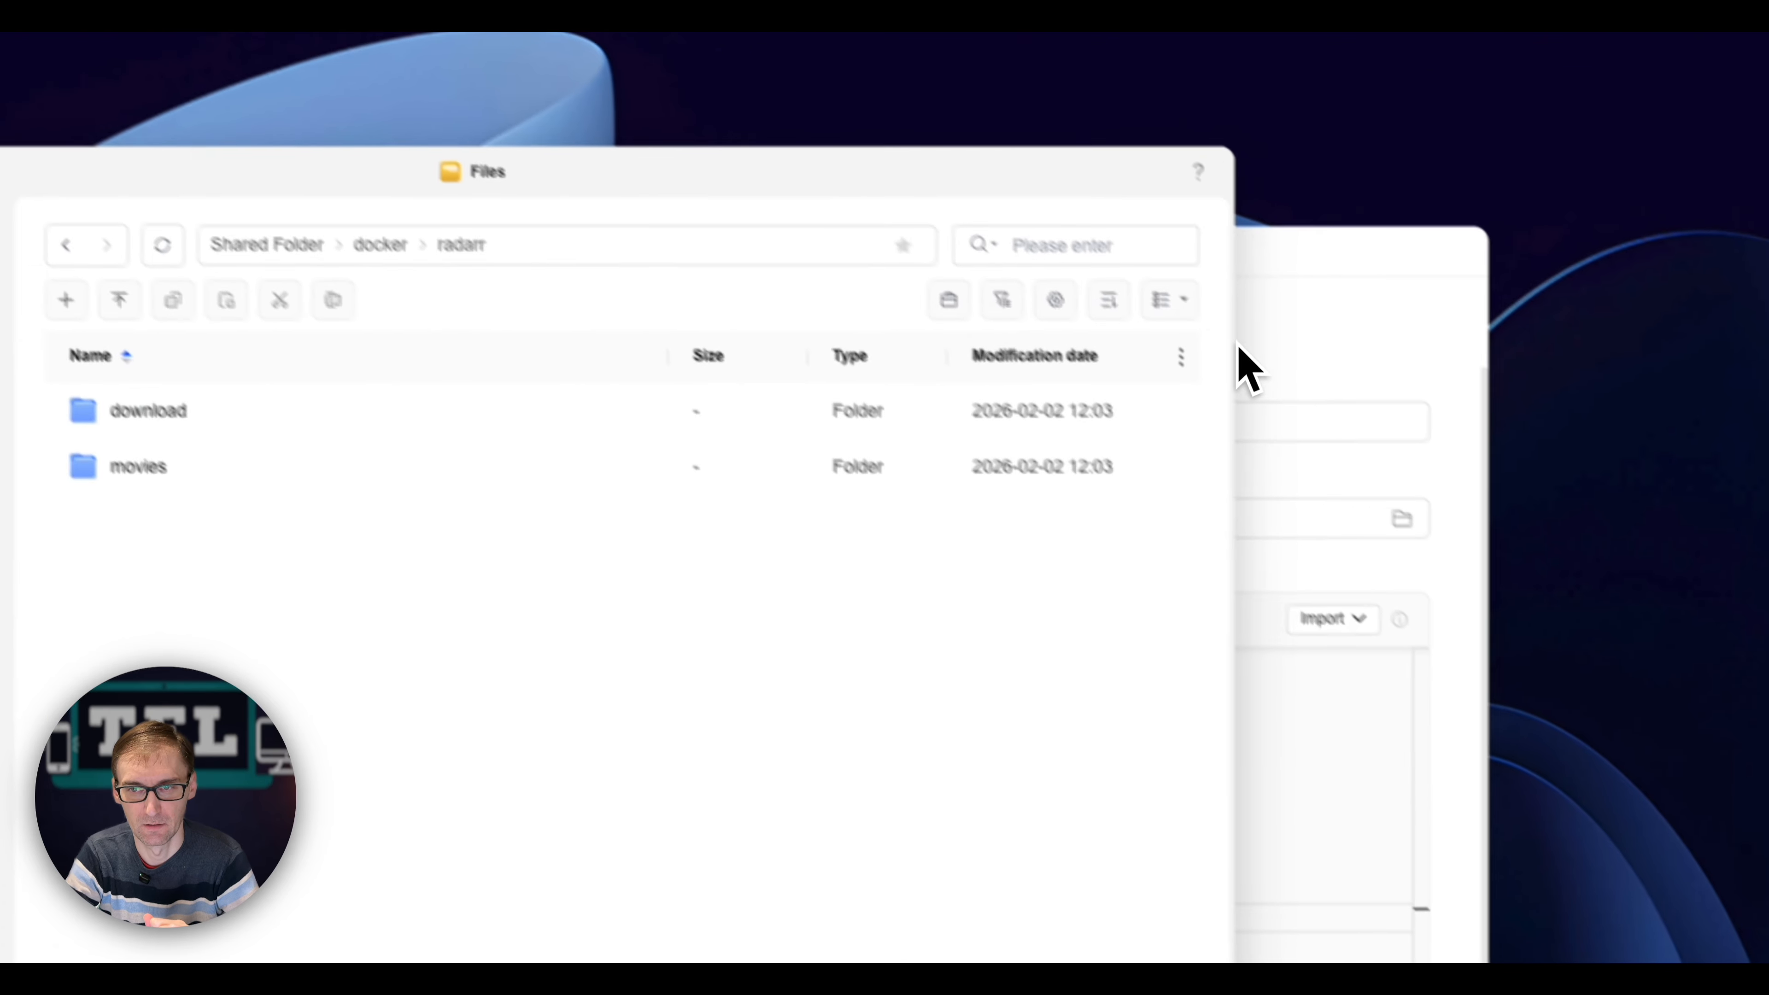
left_click(1238, 342)
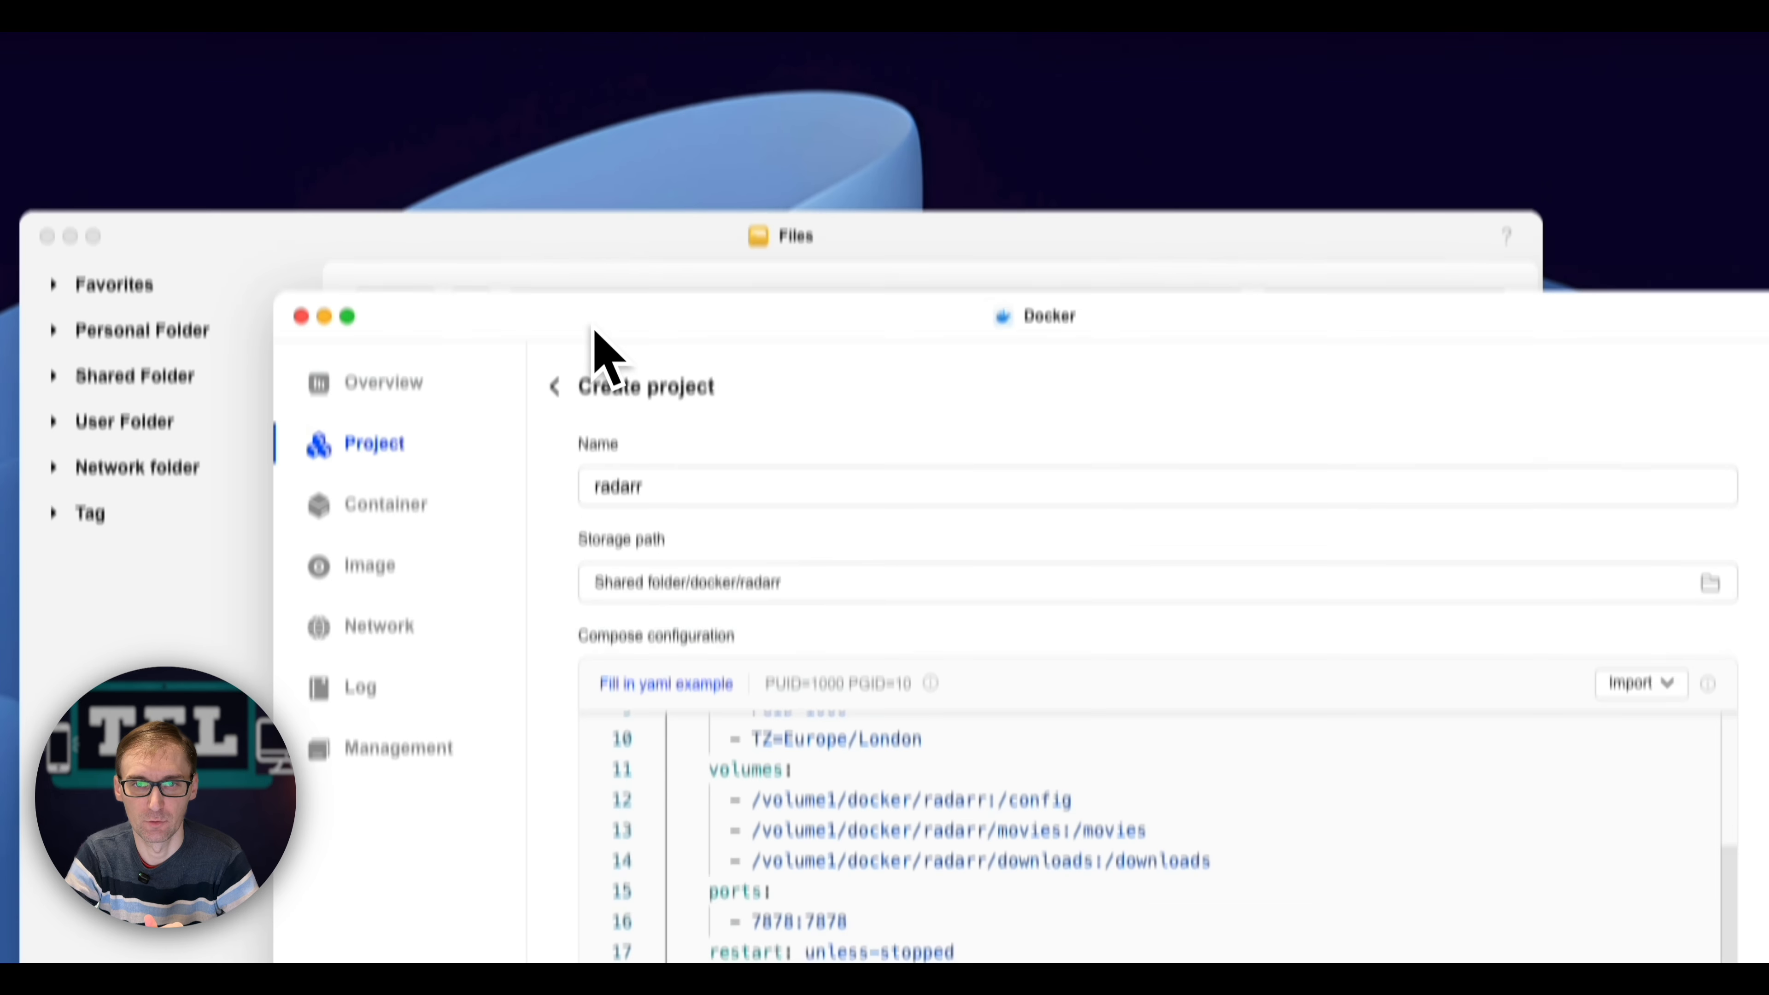
left_click(590, 101)
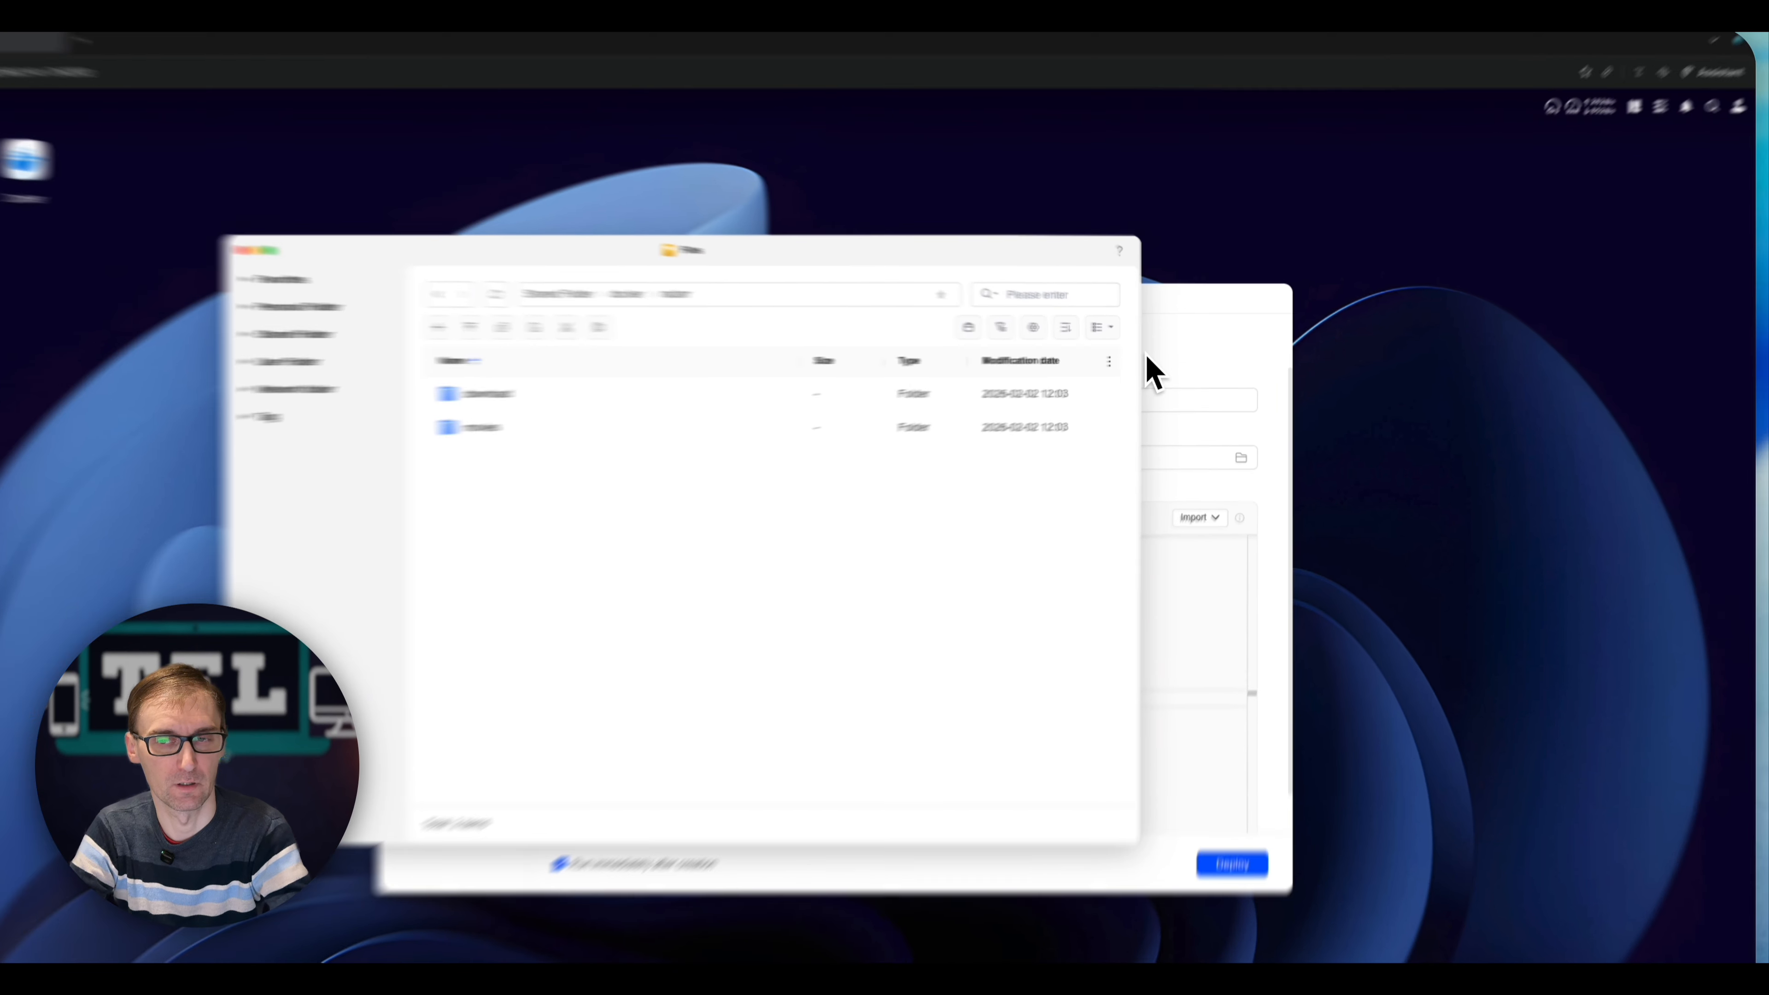
left_click(1180, 354)
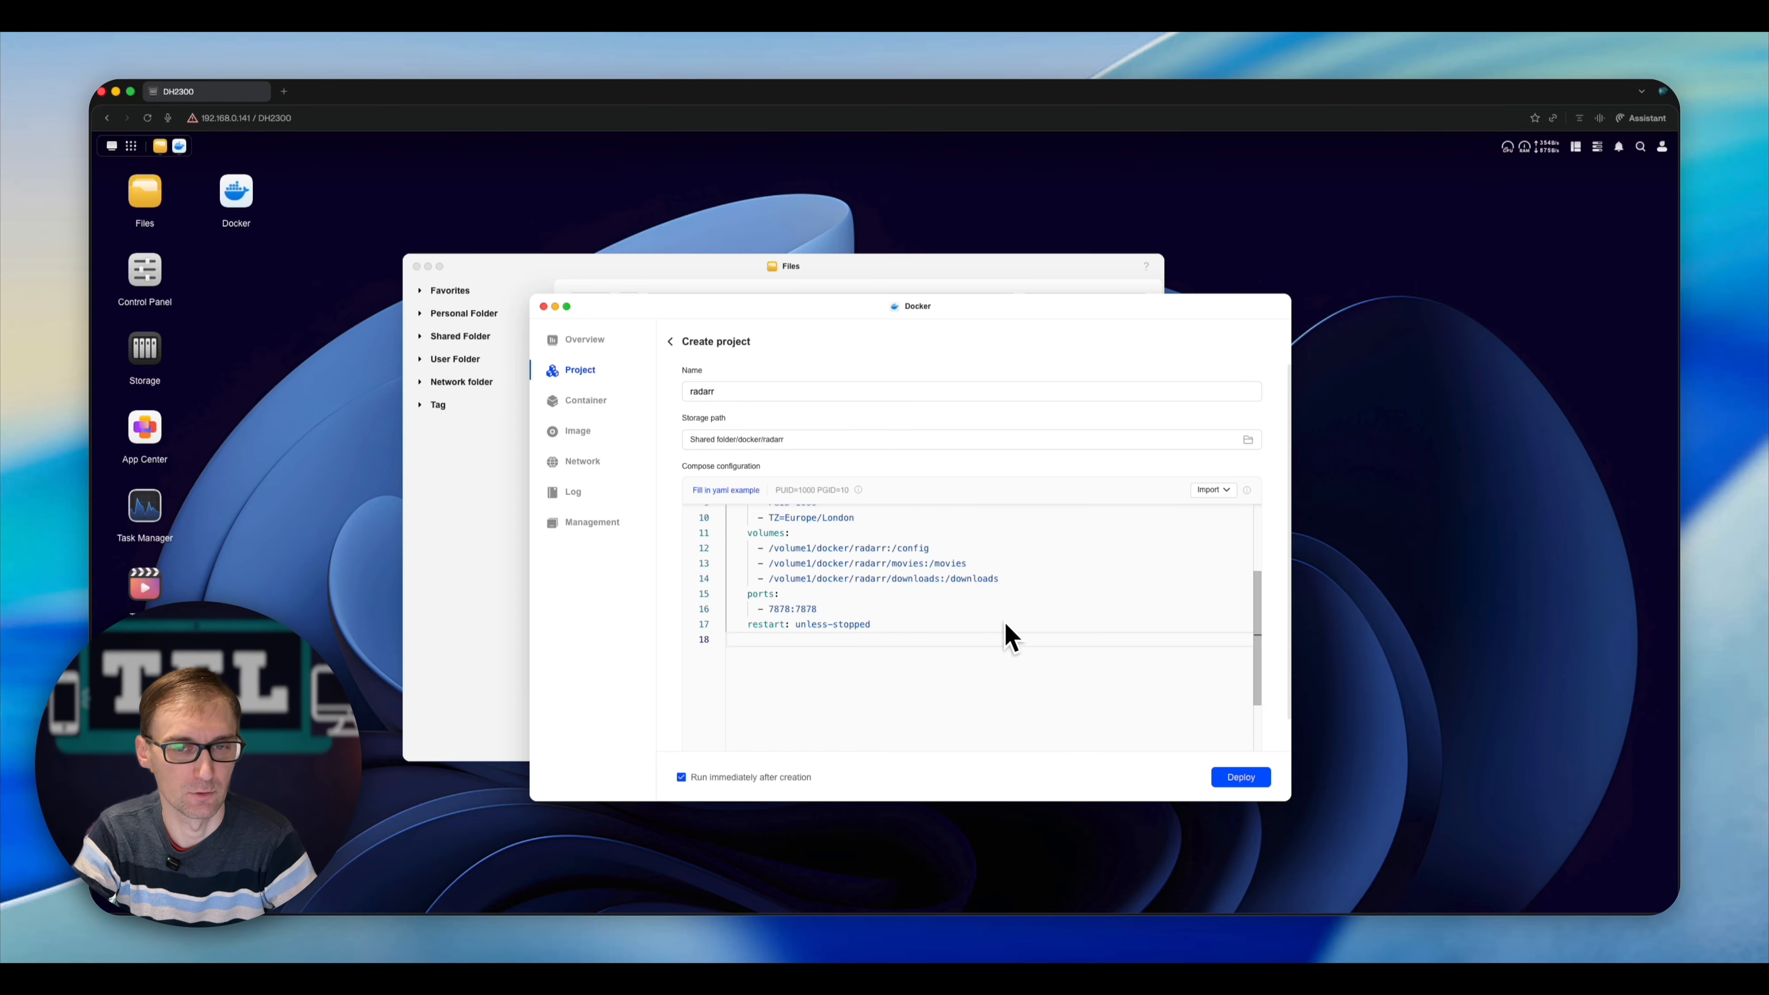
Step: Review the whole compose configuration and try to deploy the radarr project
scroll(989, 637, "up", 4)
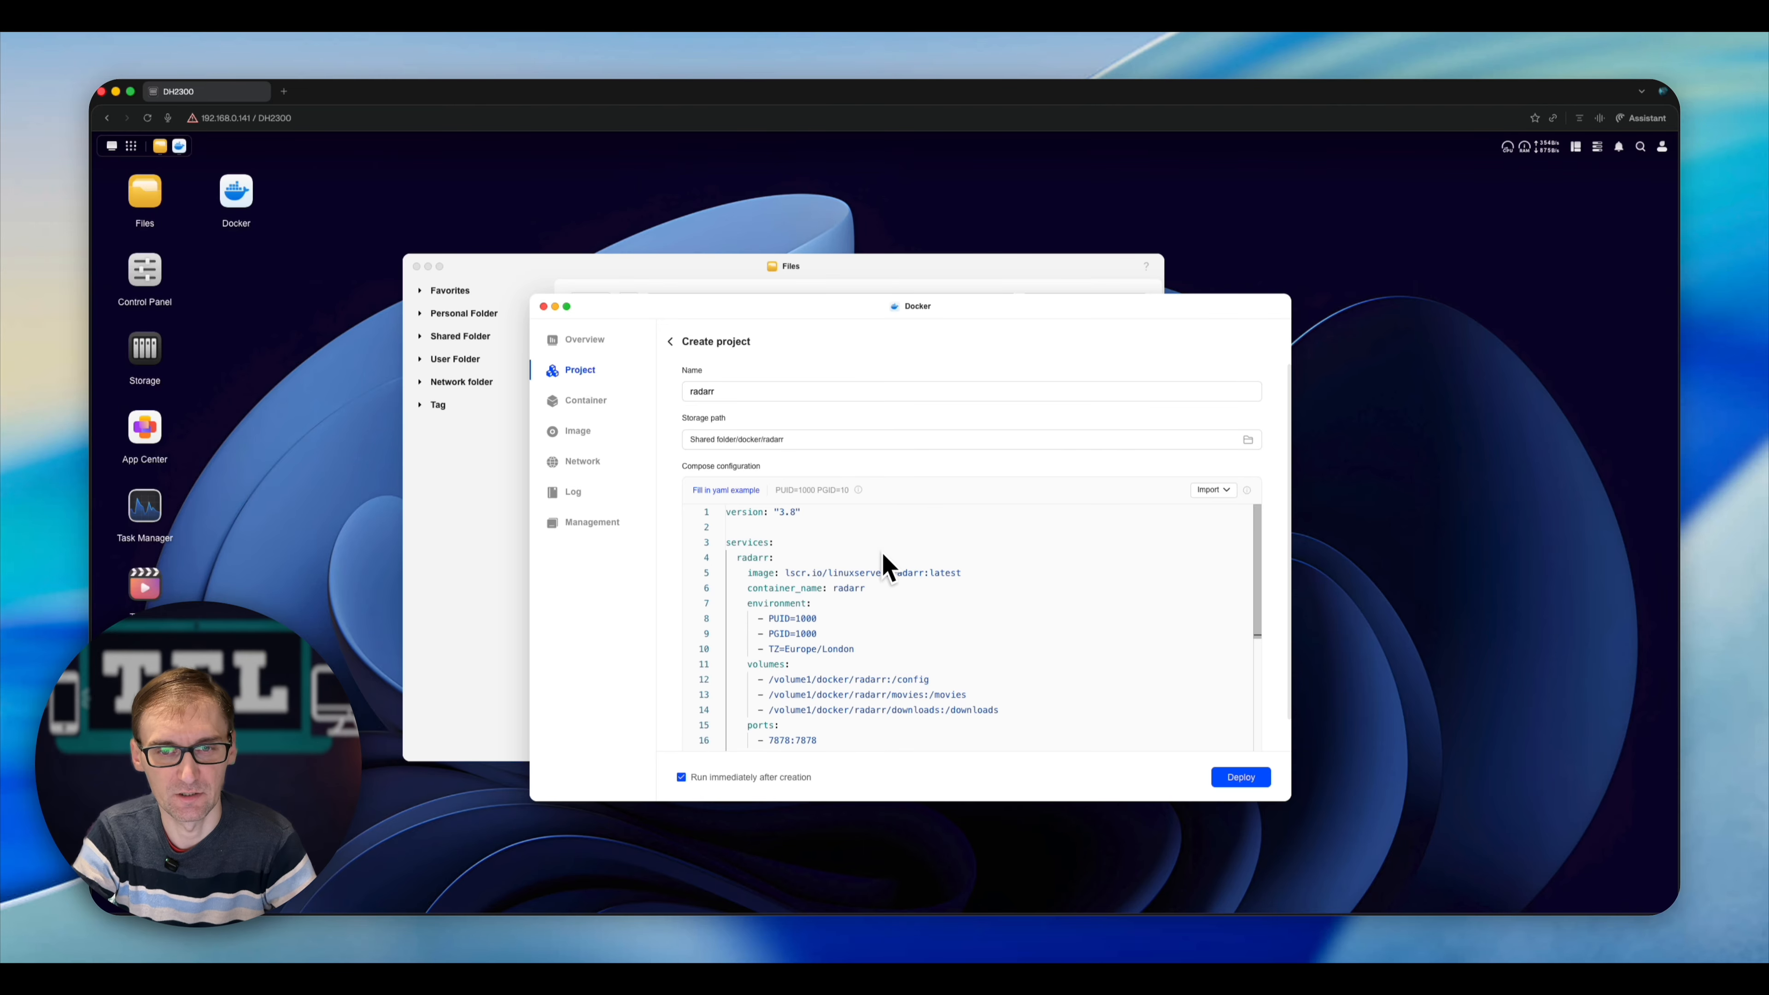
scroll(909, 627, "down", 8)
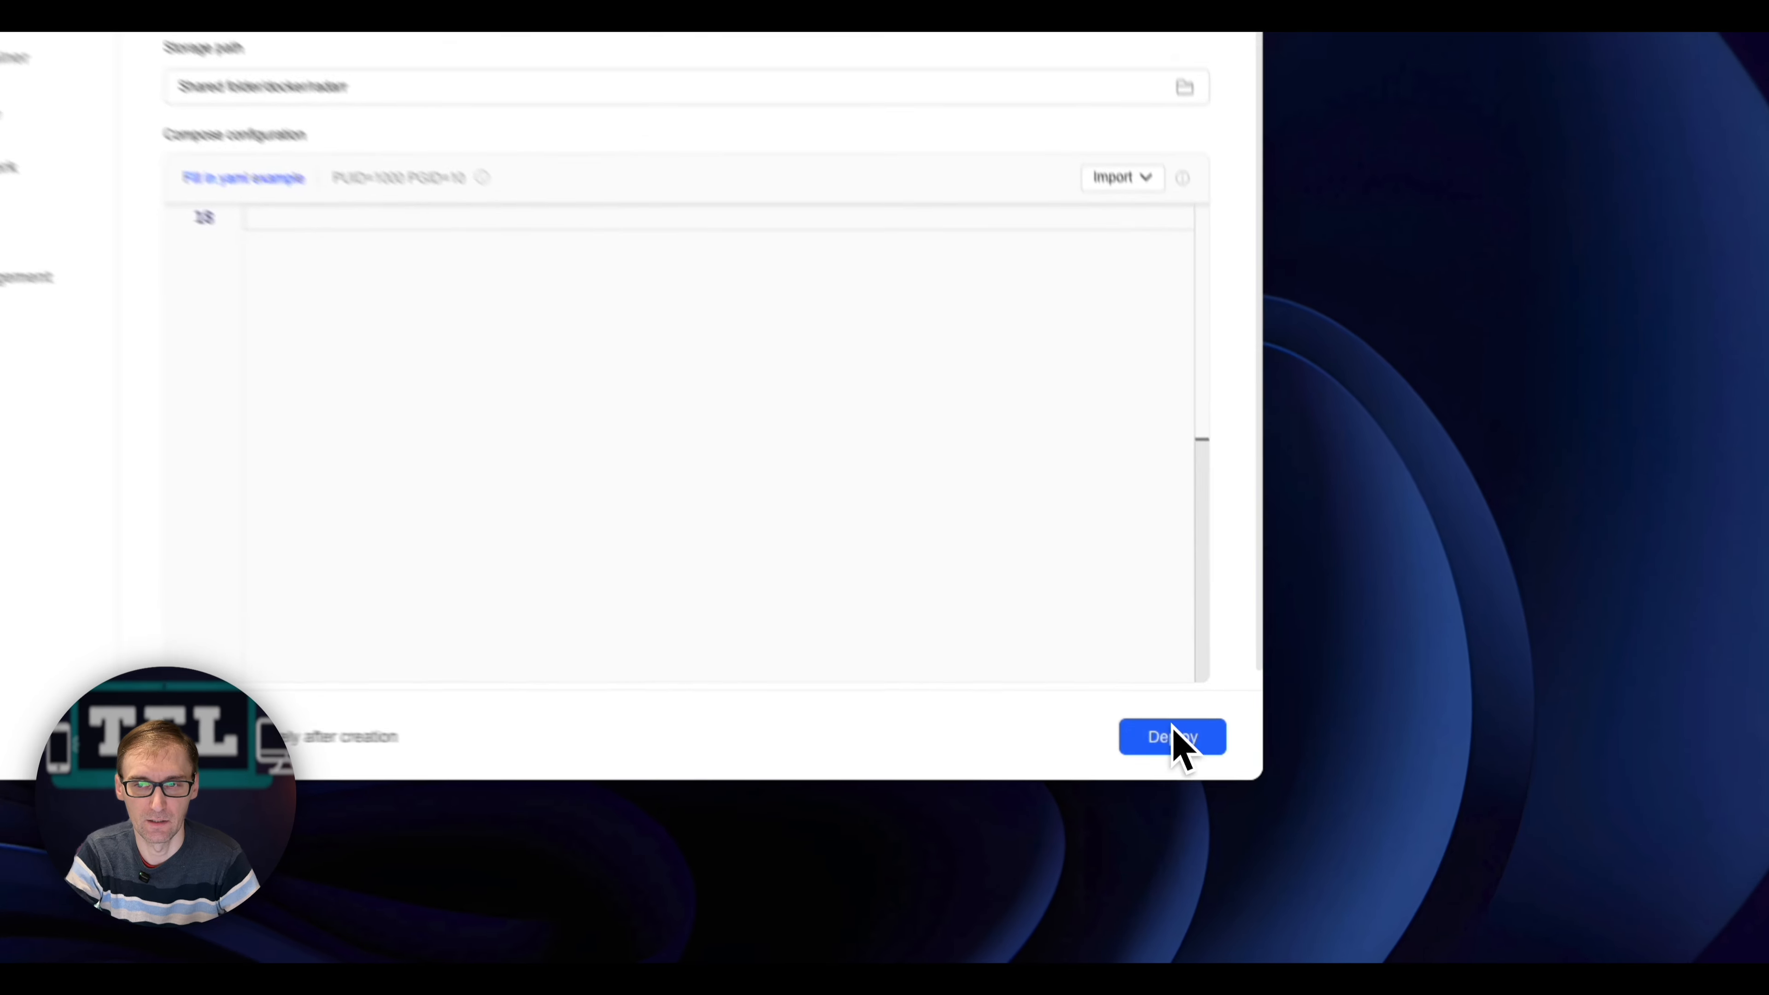
left_click(1240, 776)
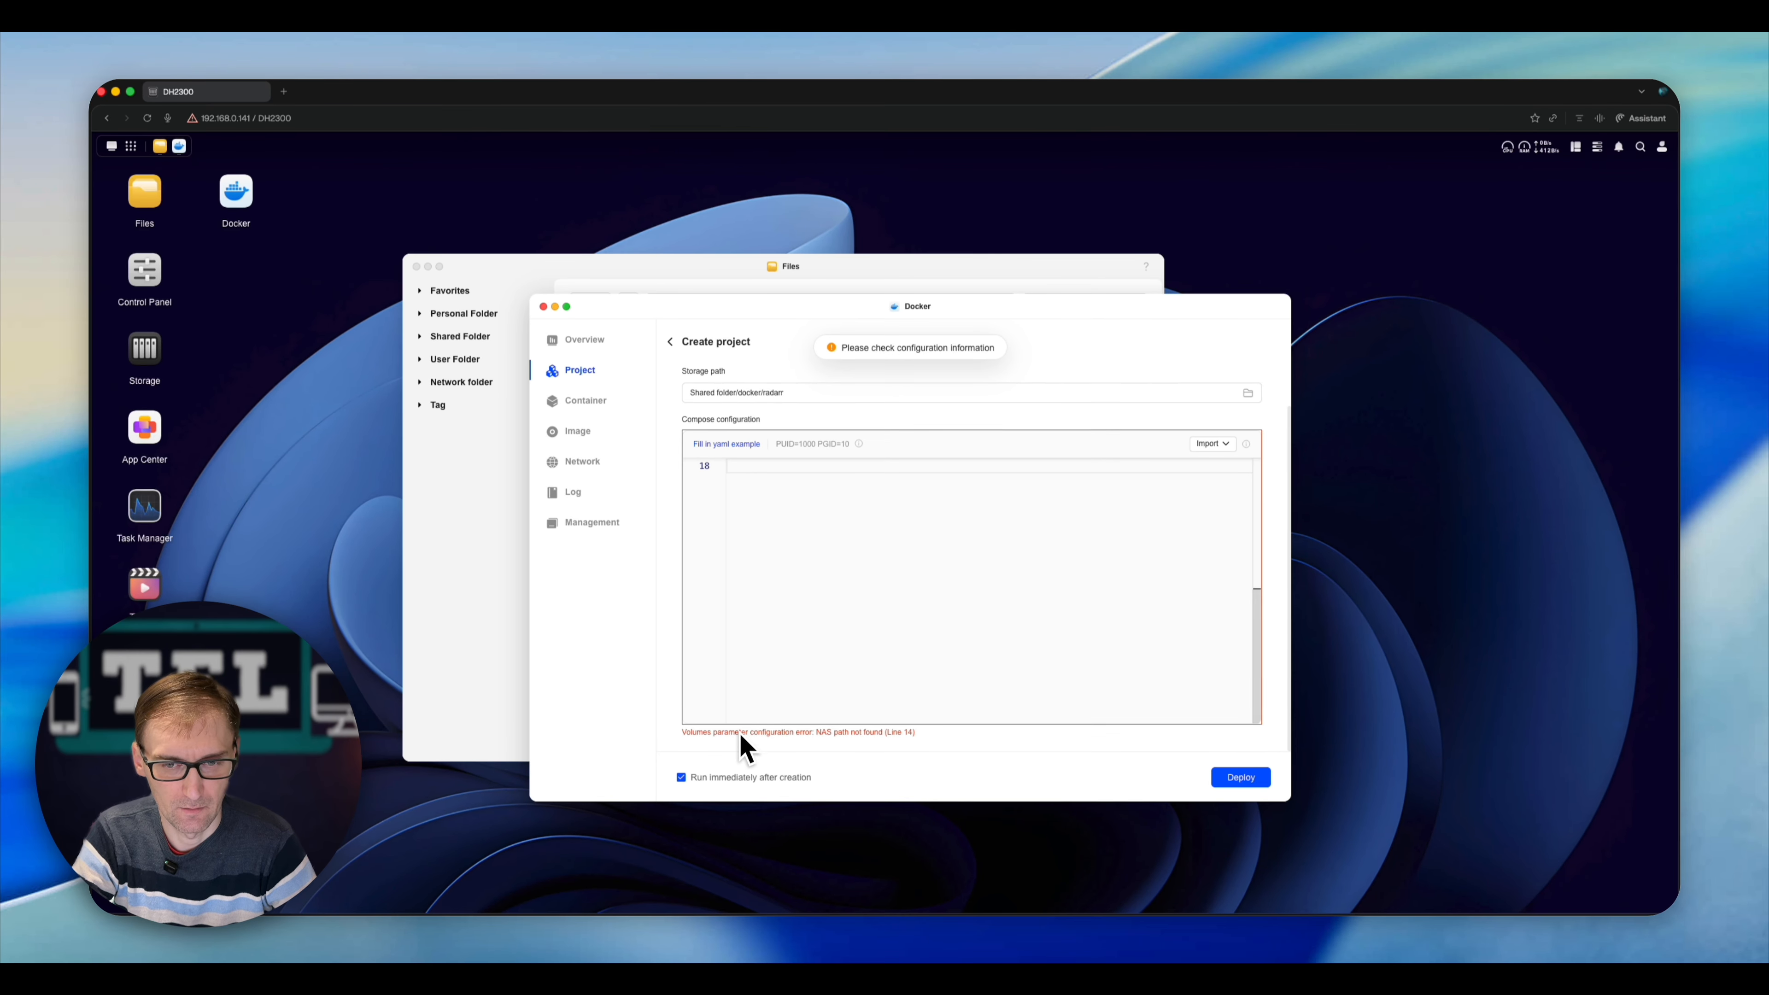
Step: Inspect the downloads volume on line 14, then copy the download folder's location path from its properties in Files
scroll(837, 644, "up", 5)
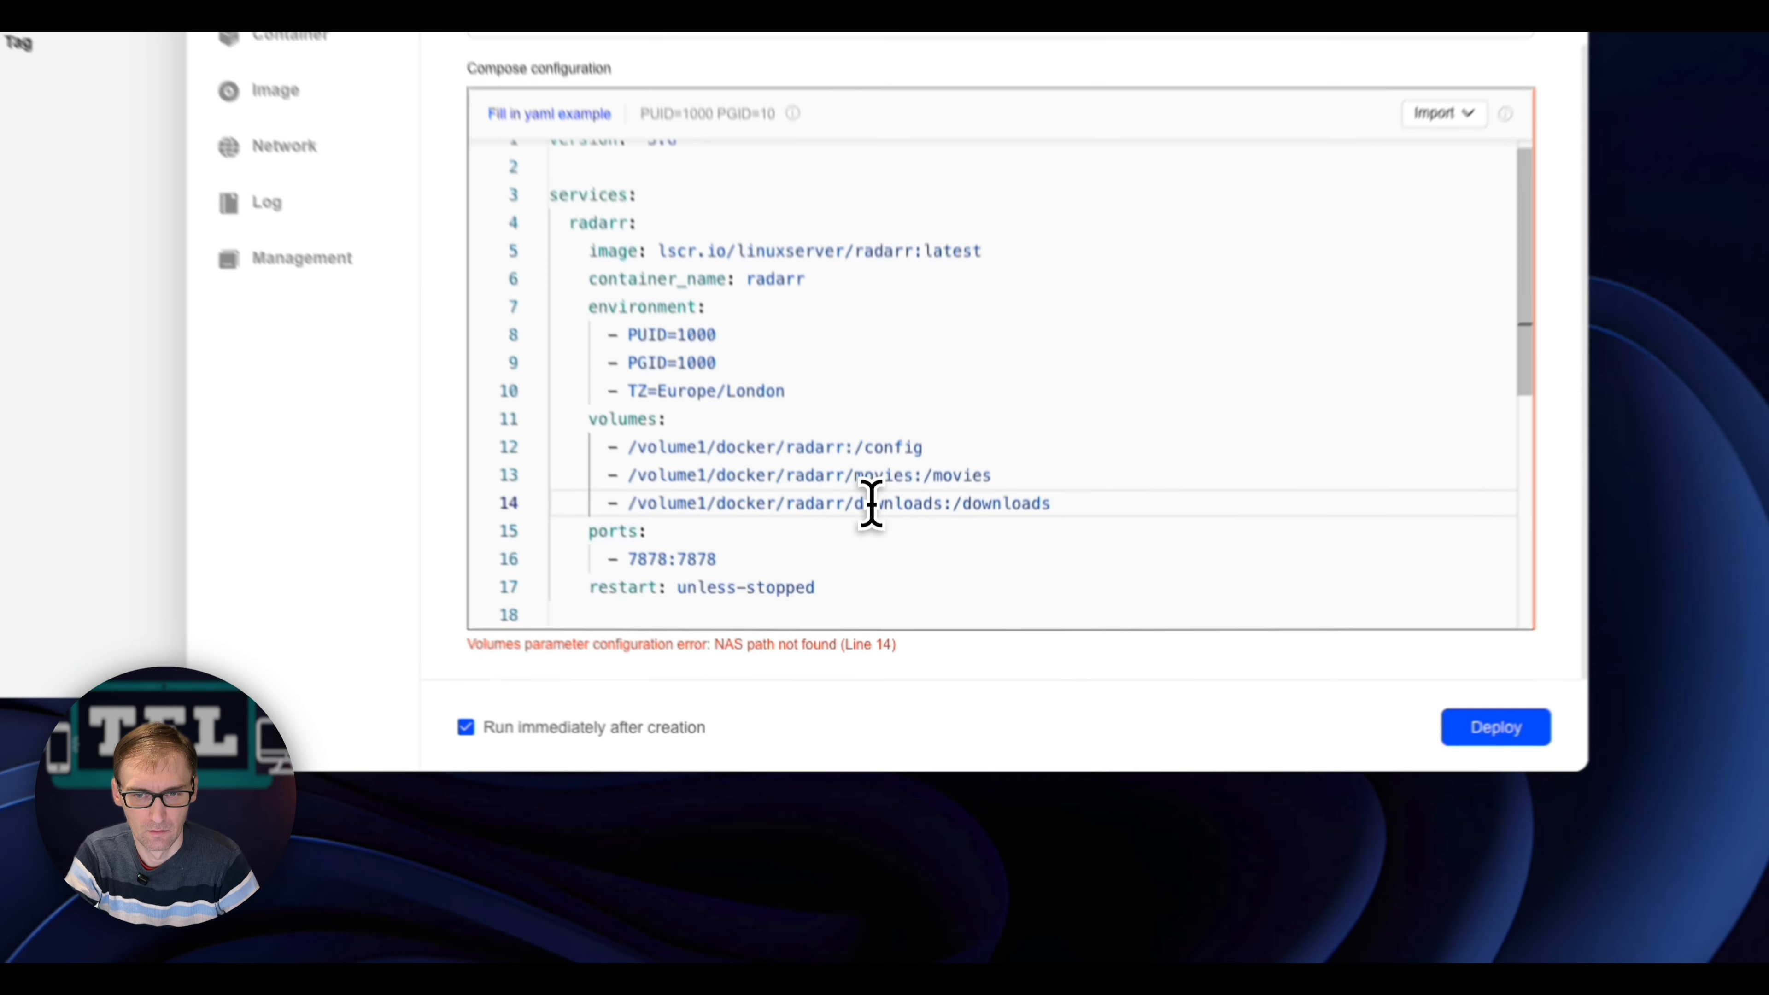
double_click(905, 655)
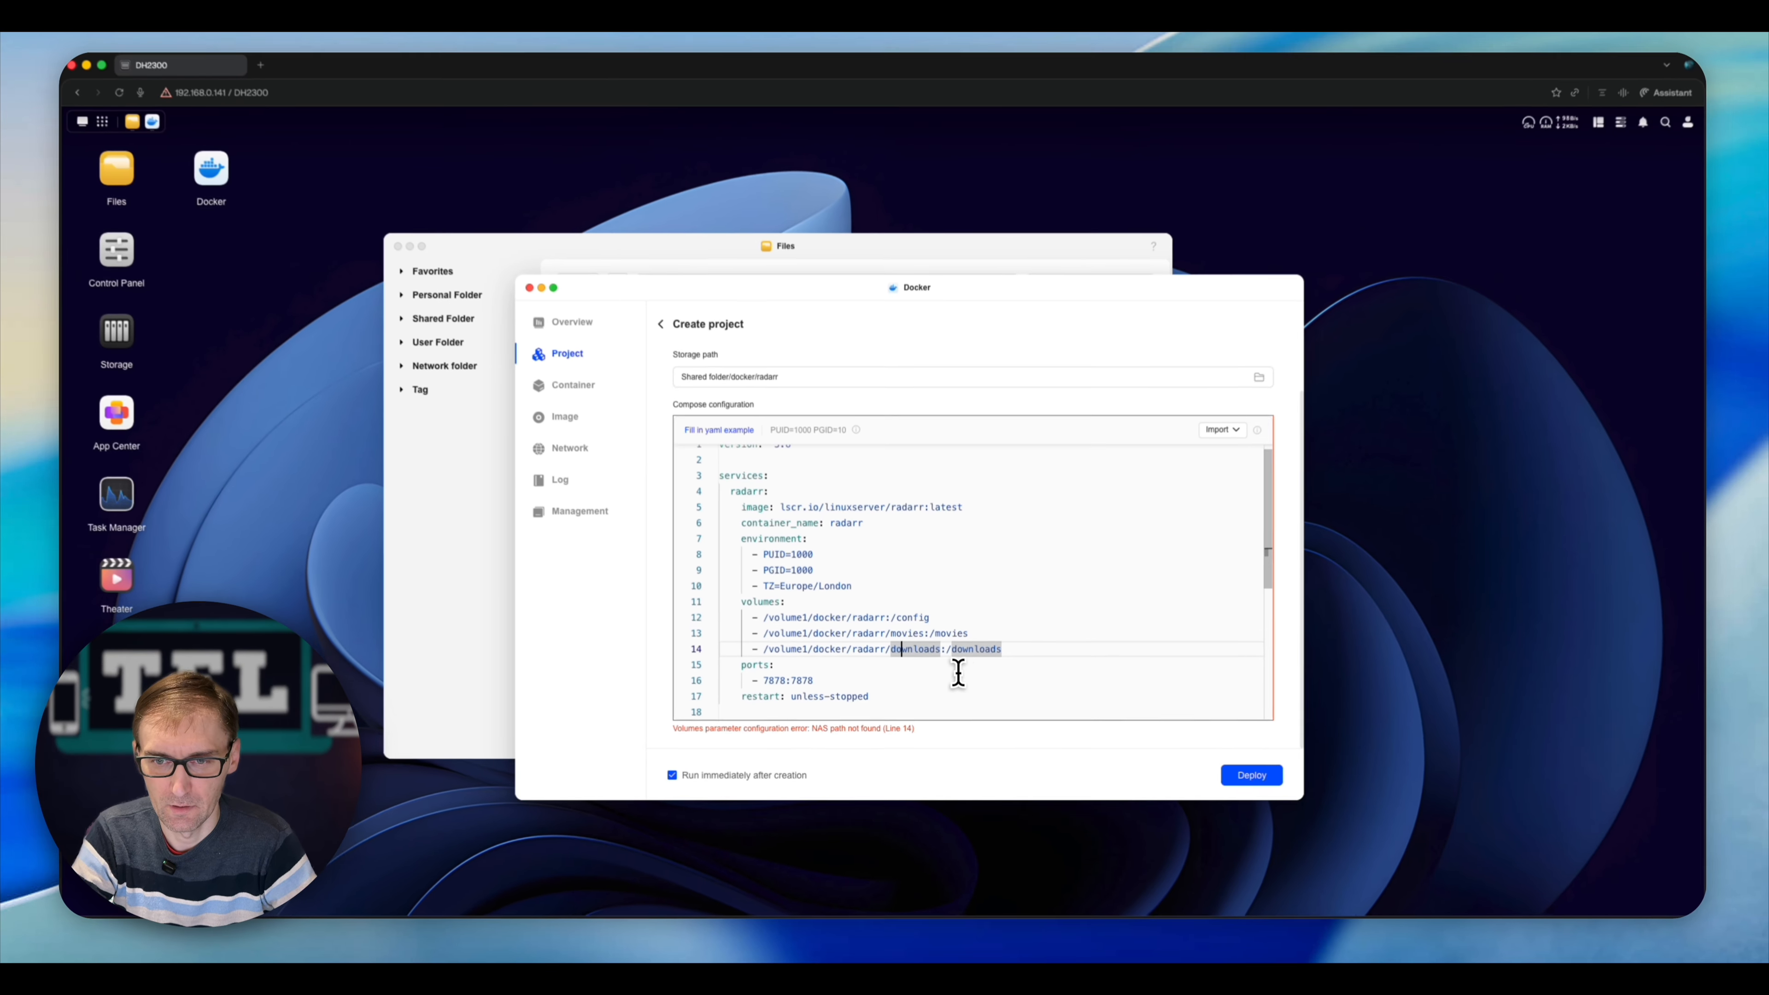
left_click(741, 279)
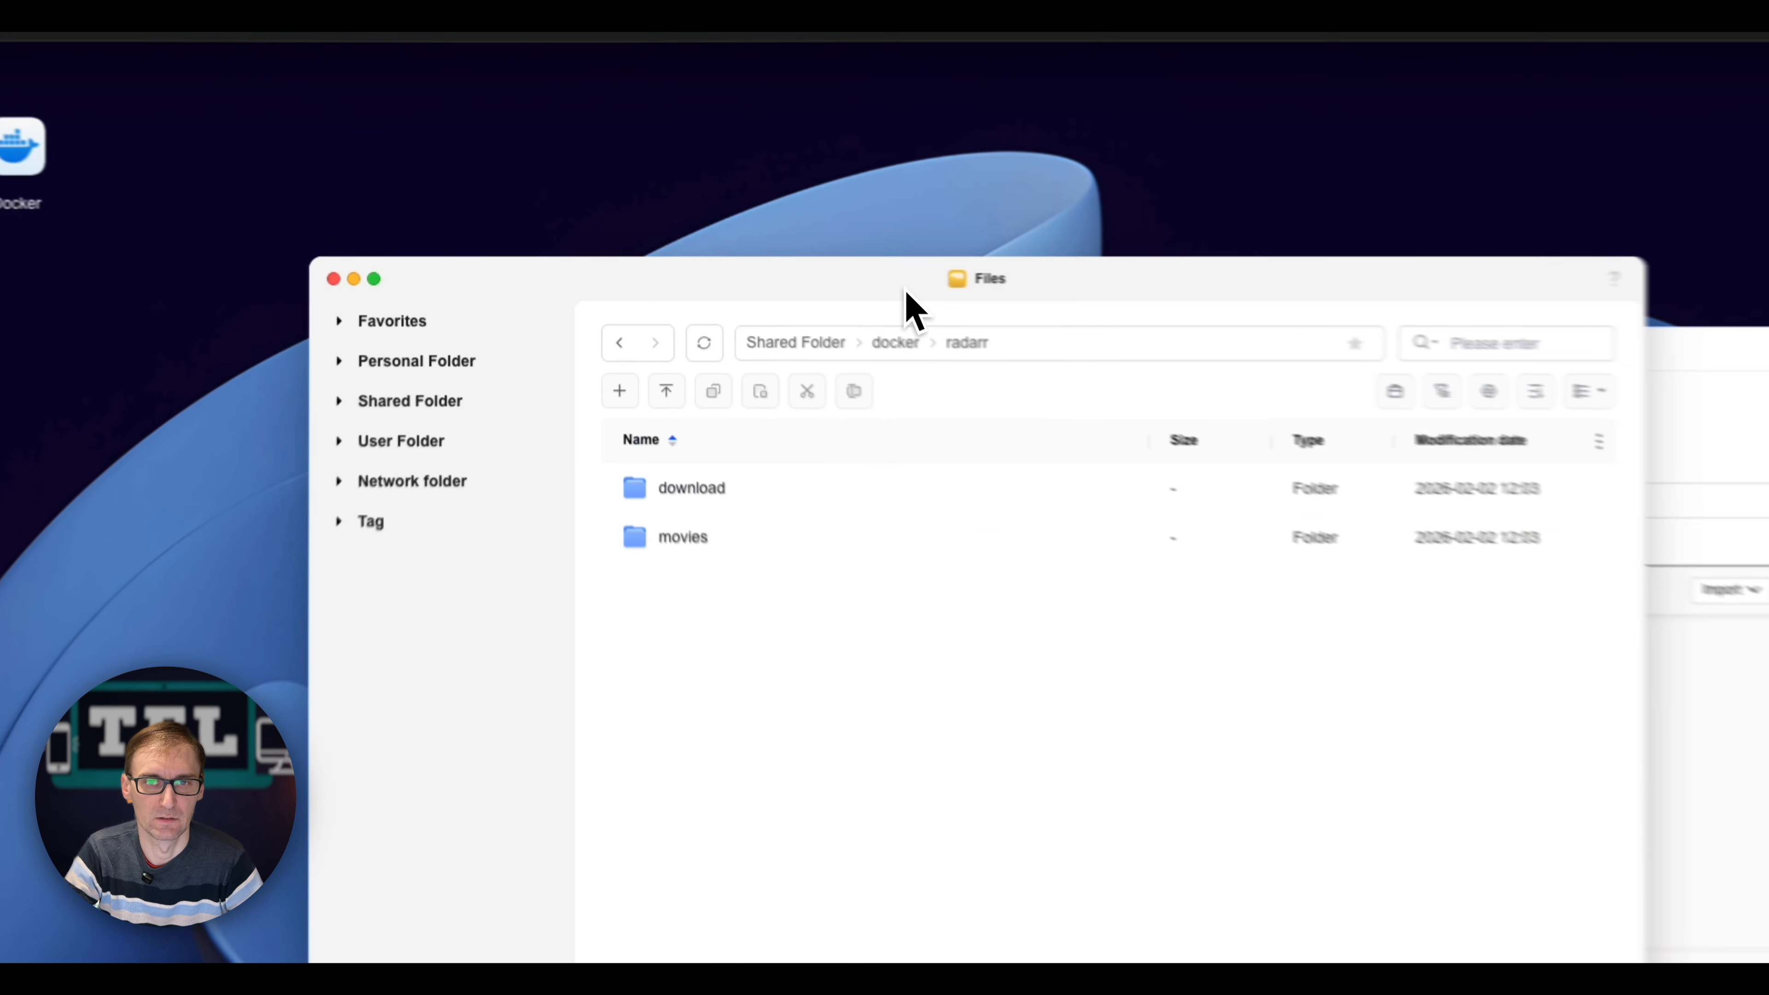
right_click(691, 533)
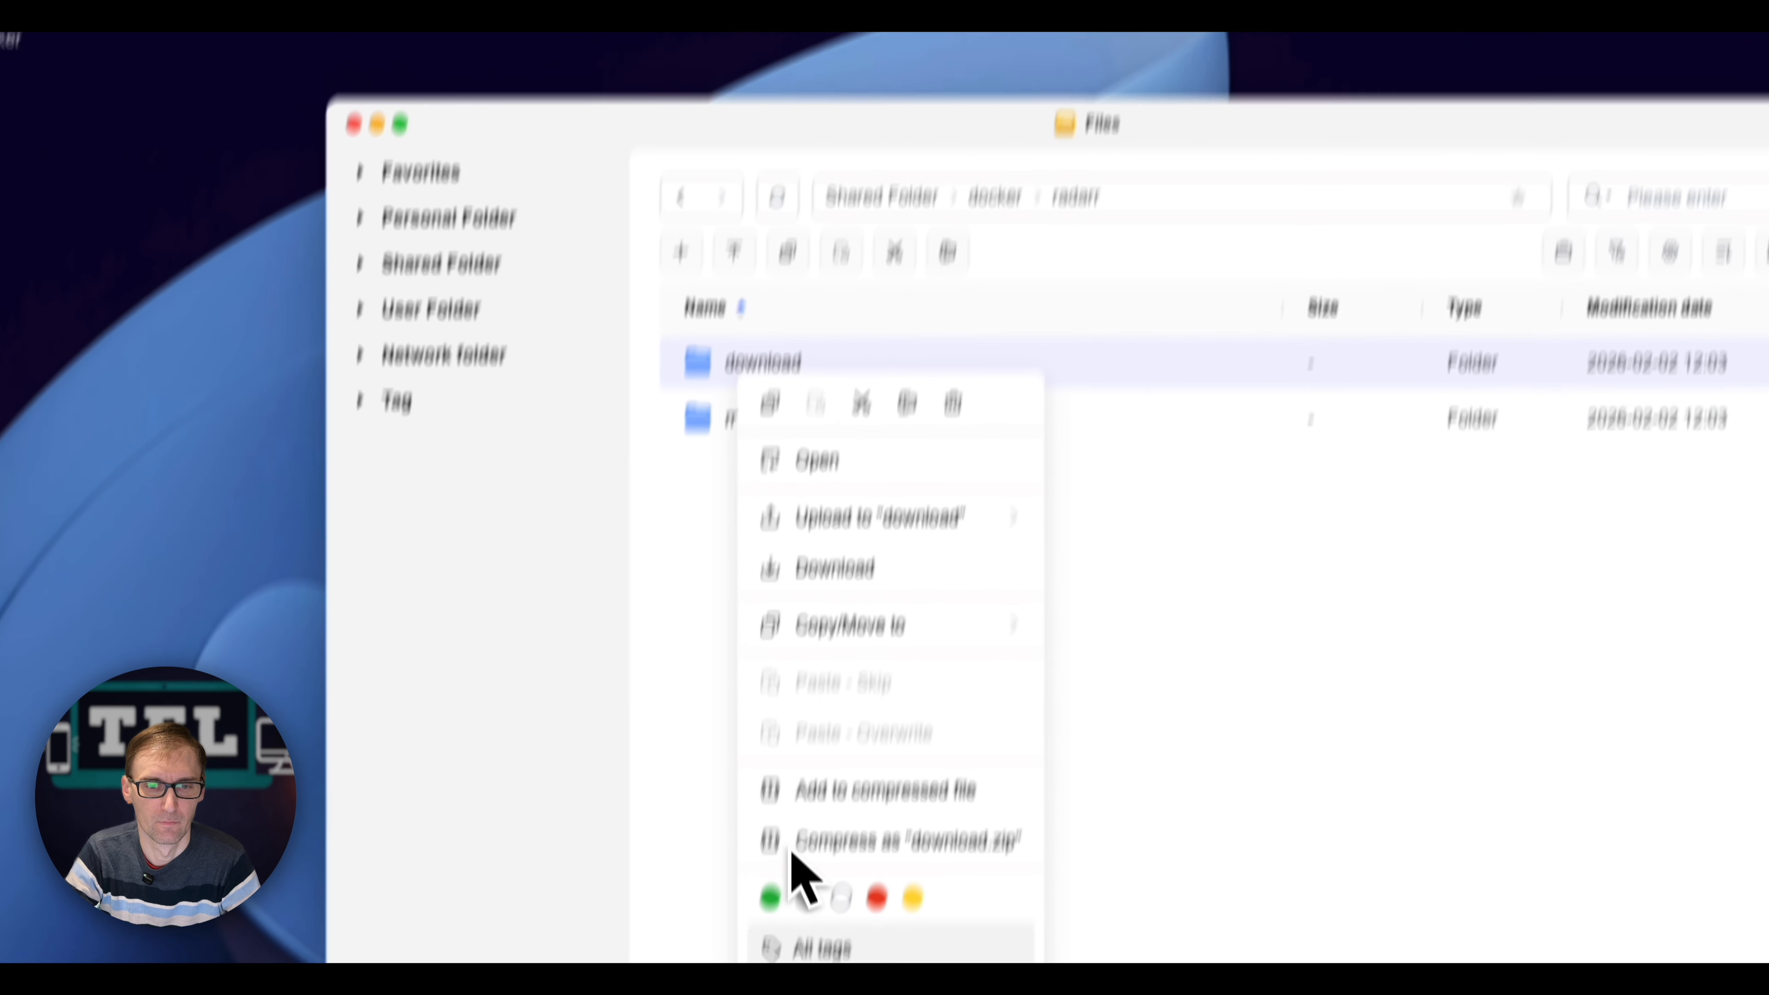
left_click(809, 812)
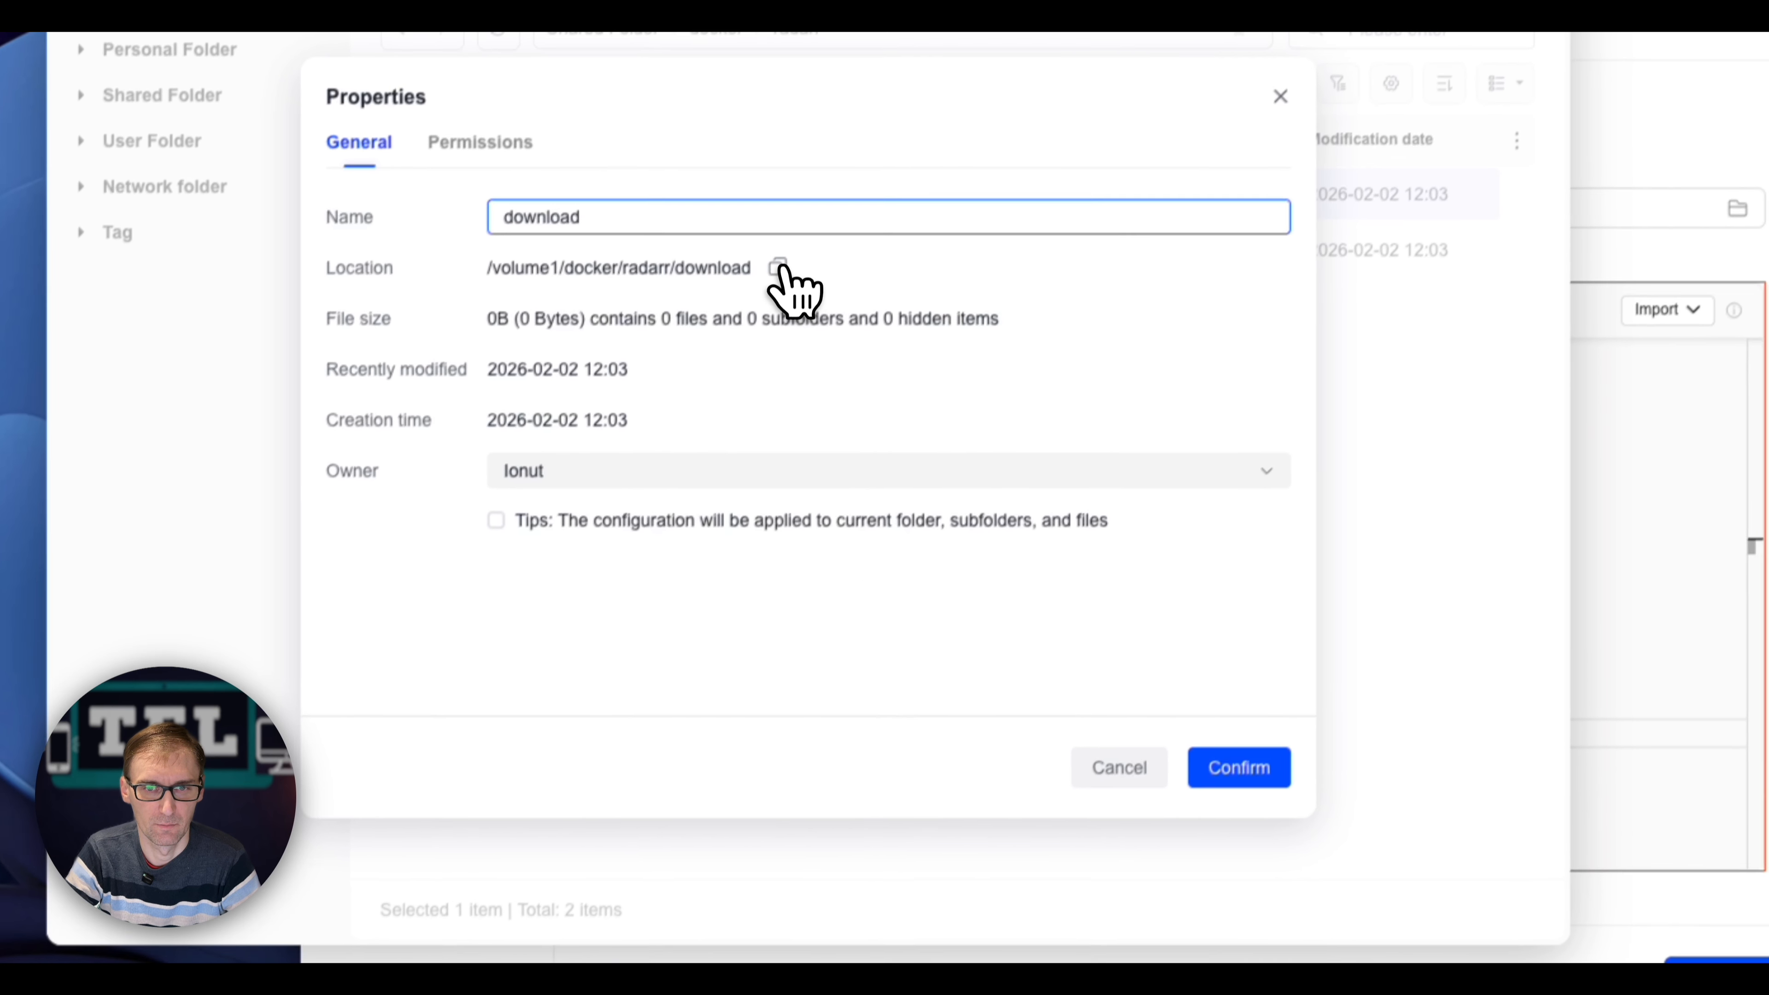
left_click(775, 270)
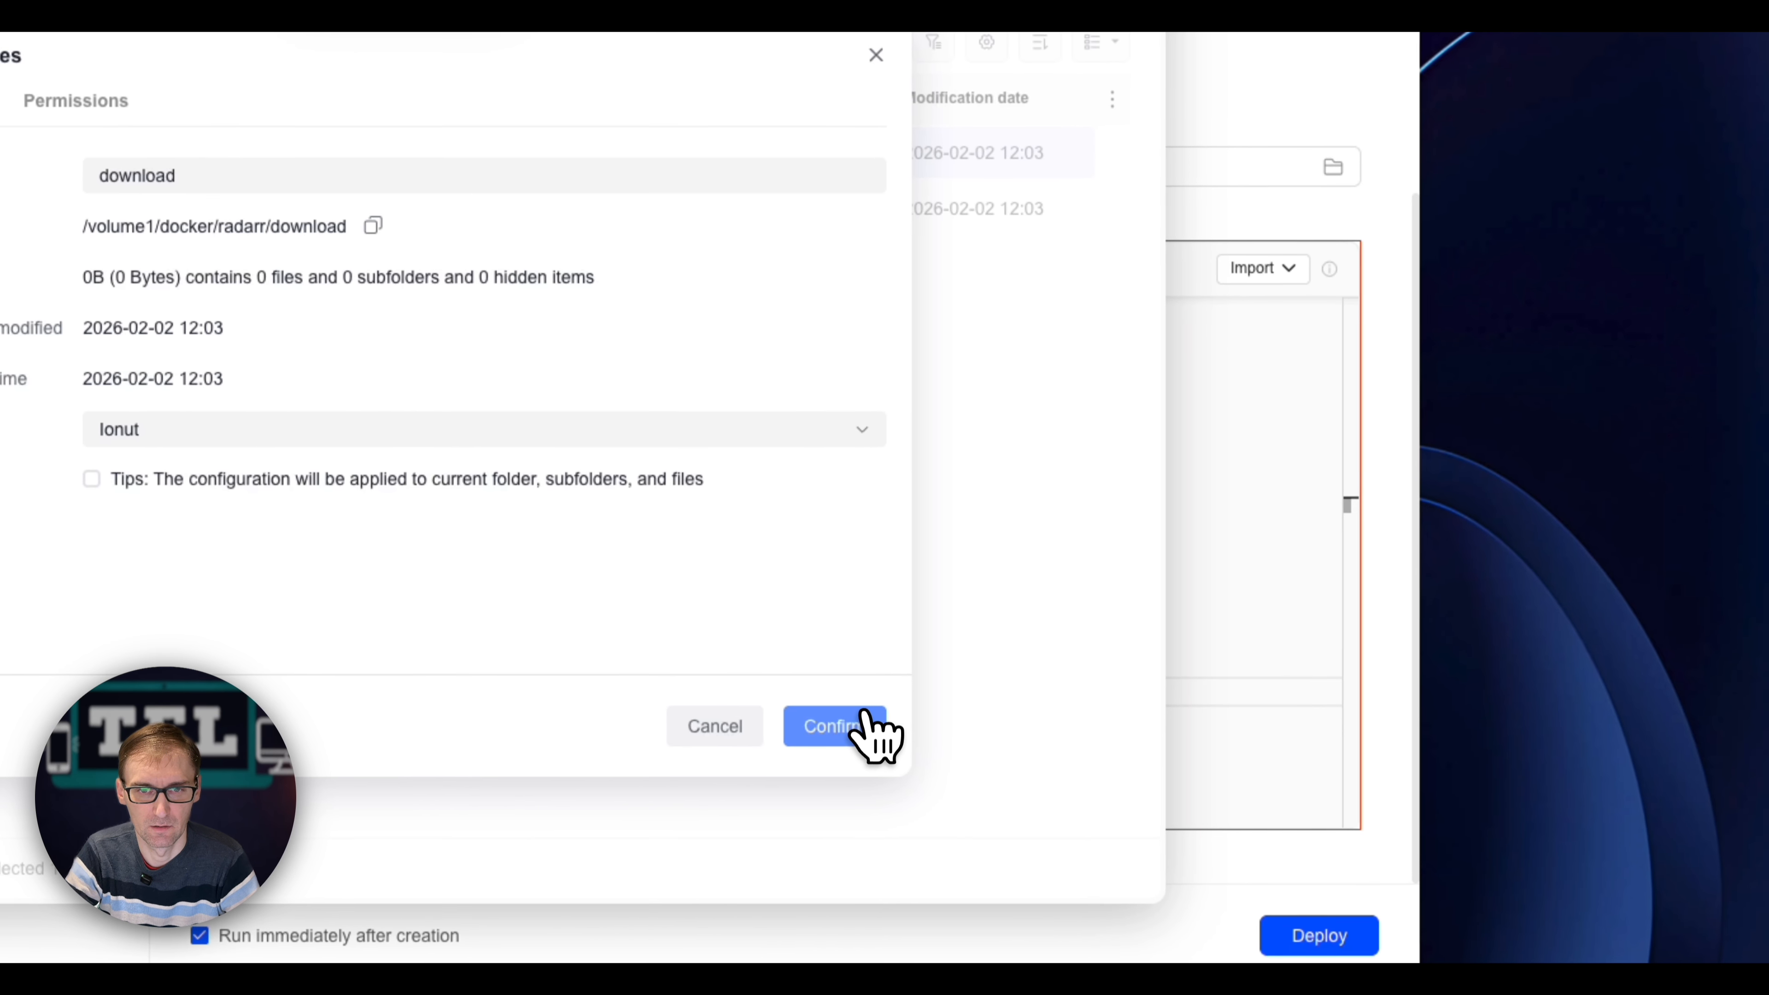
left_click(865, 721)
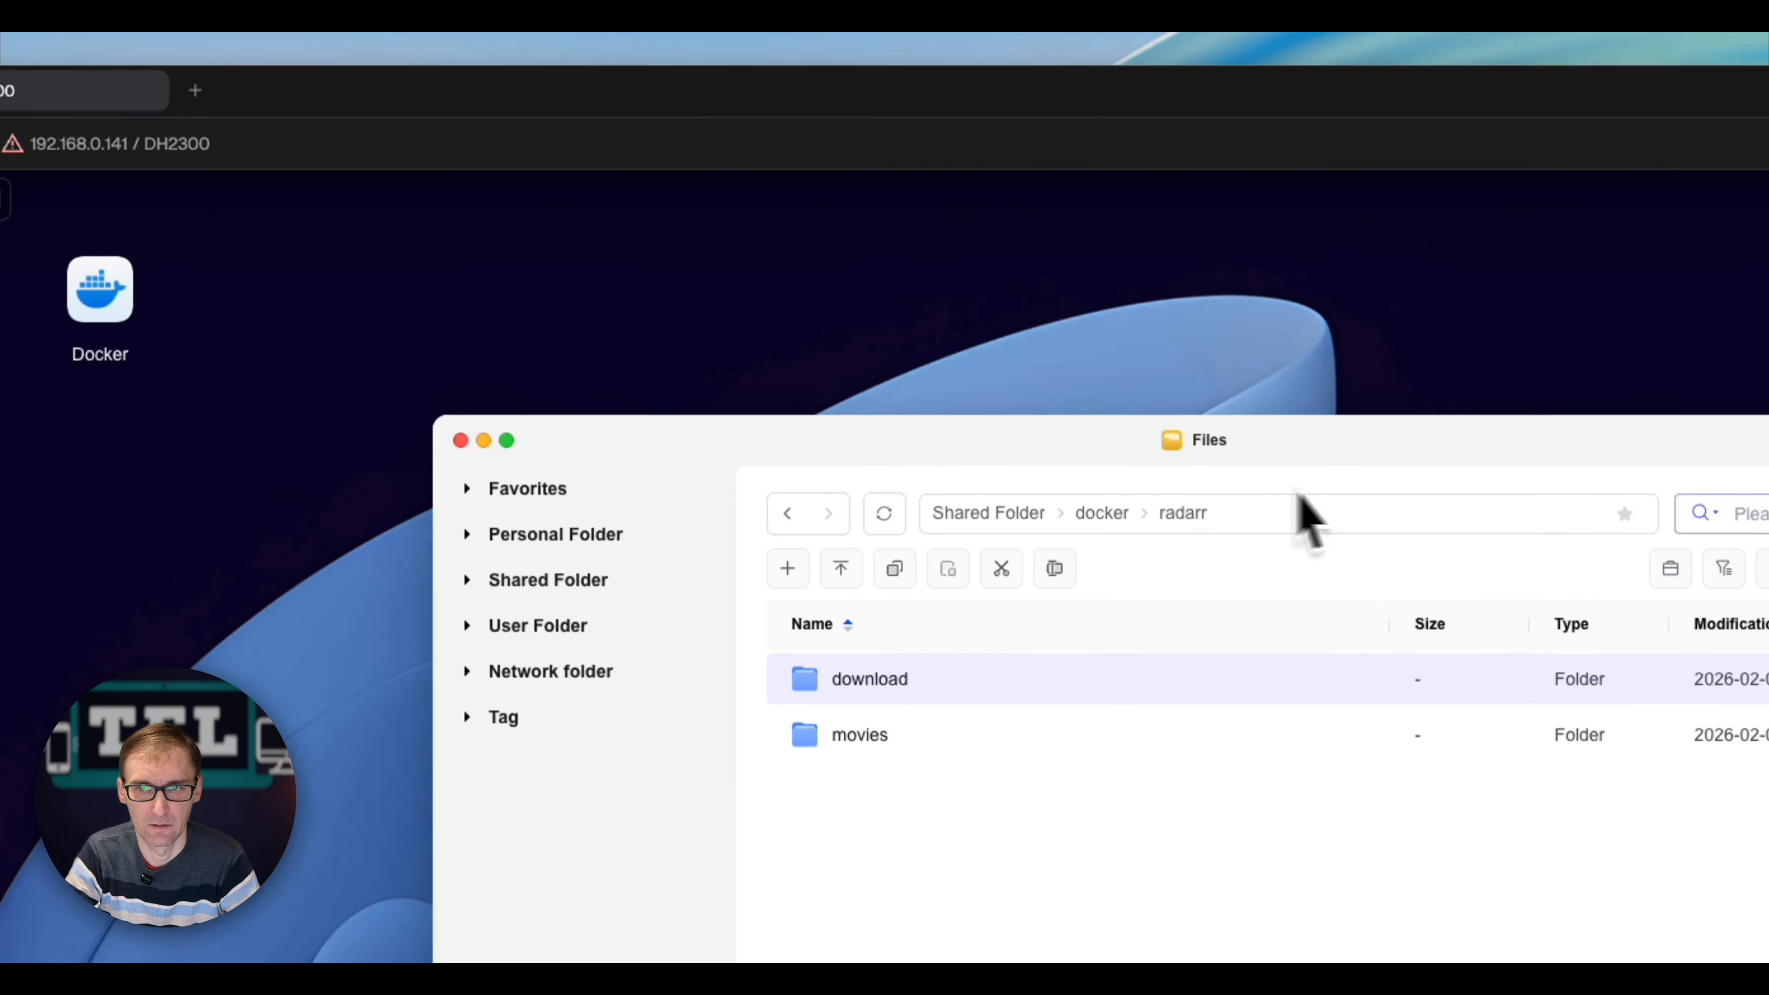
Step: Replace the downloads host path on line 14 of the compose configuration with the copied download folder path and deploy the project
left_click(1382, 428)
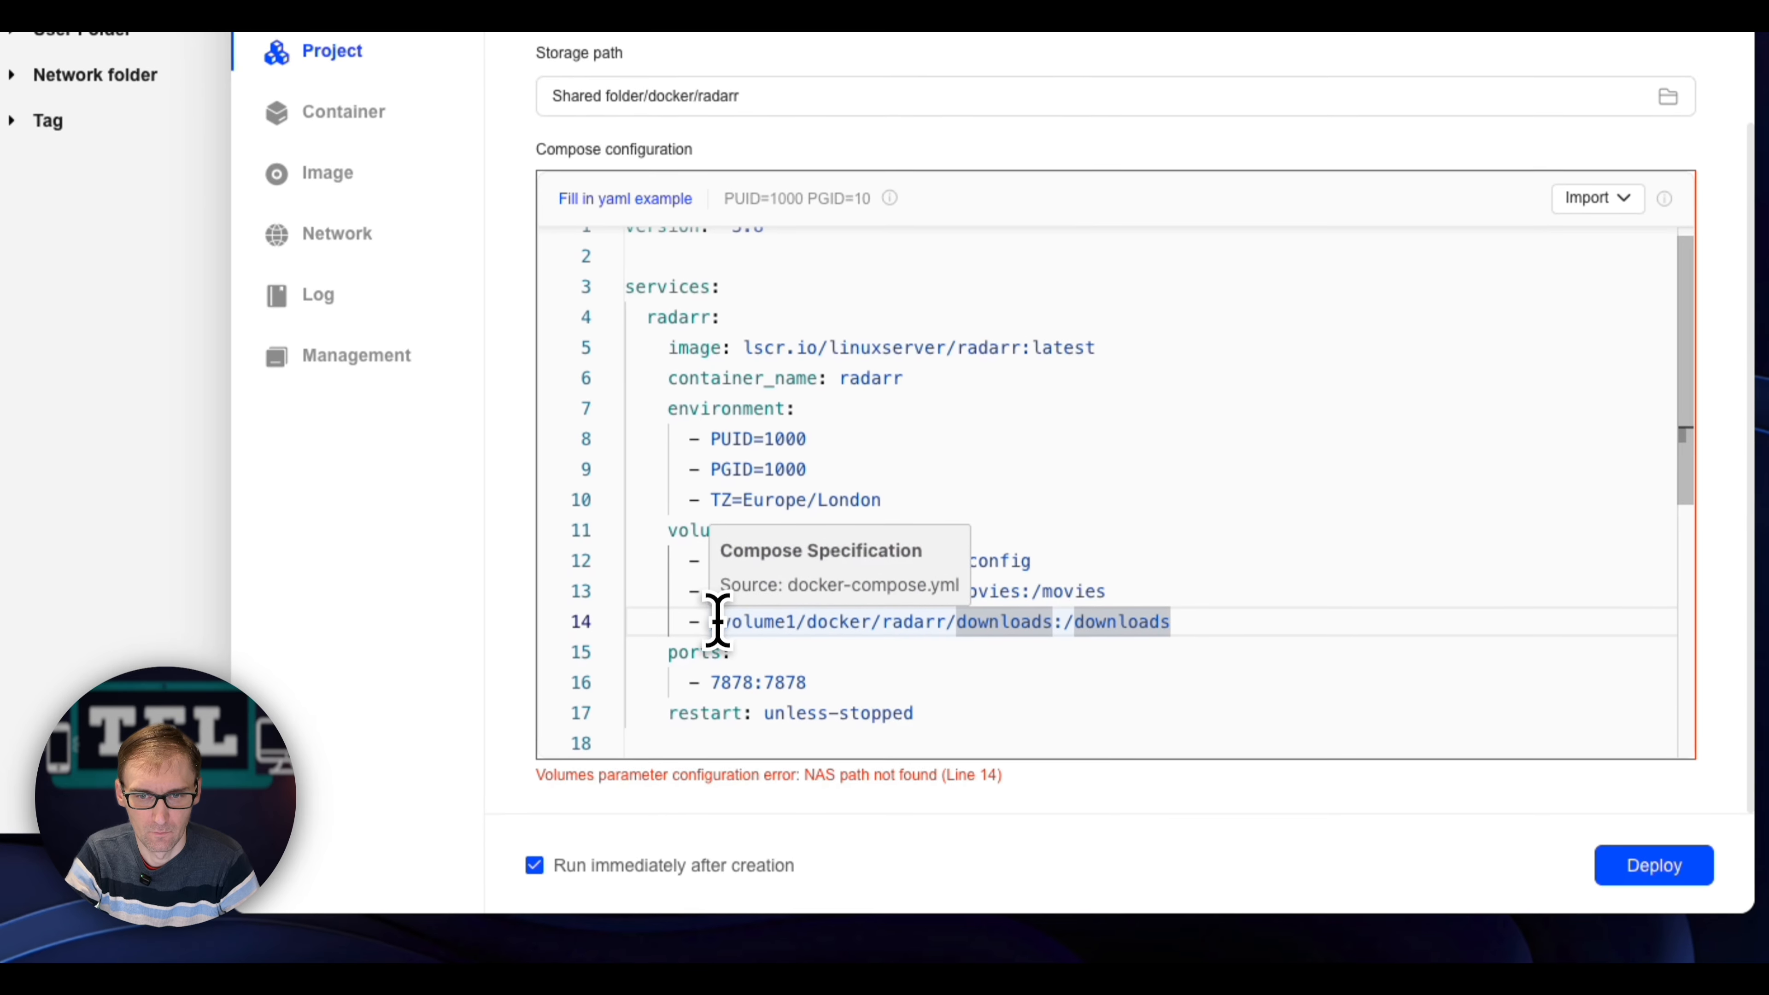
left_click_drag(720, 620, 1009, 625)
key("super+v")
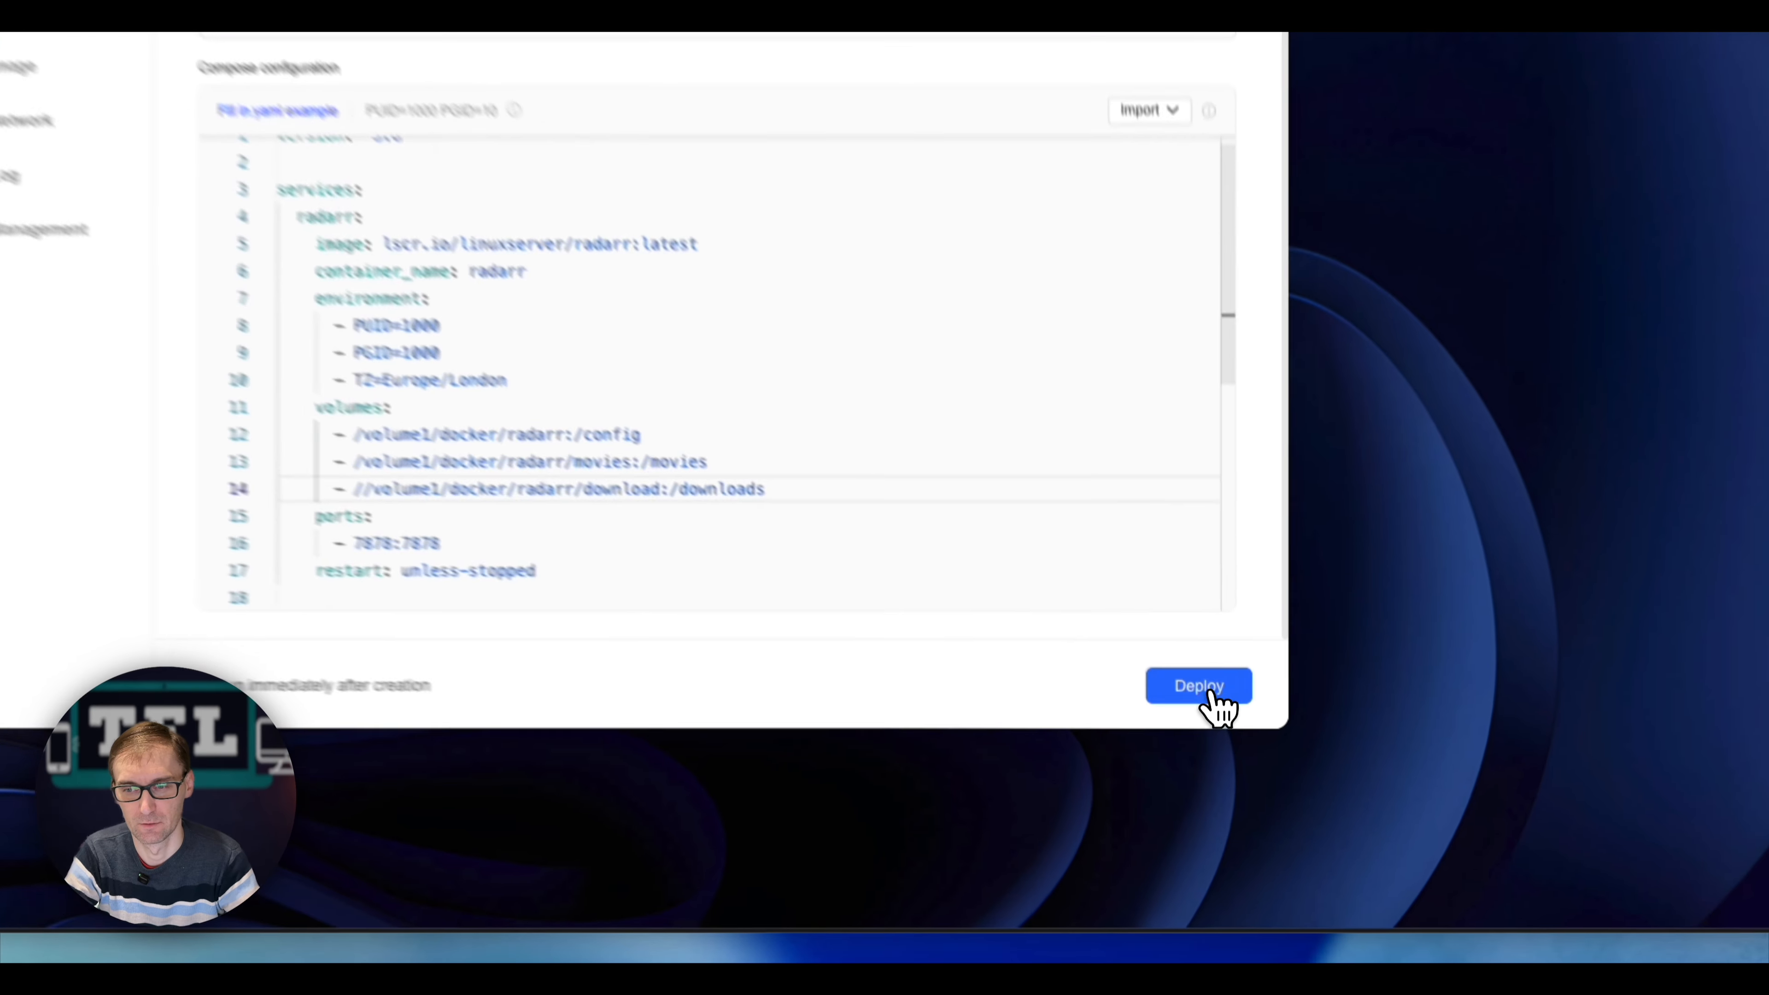
left_click(1241, 777)
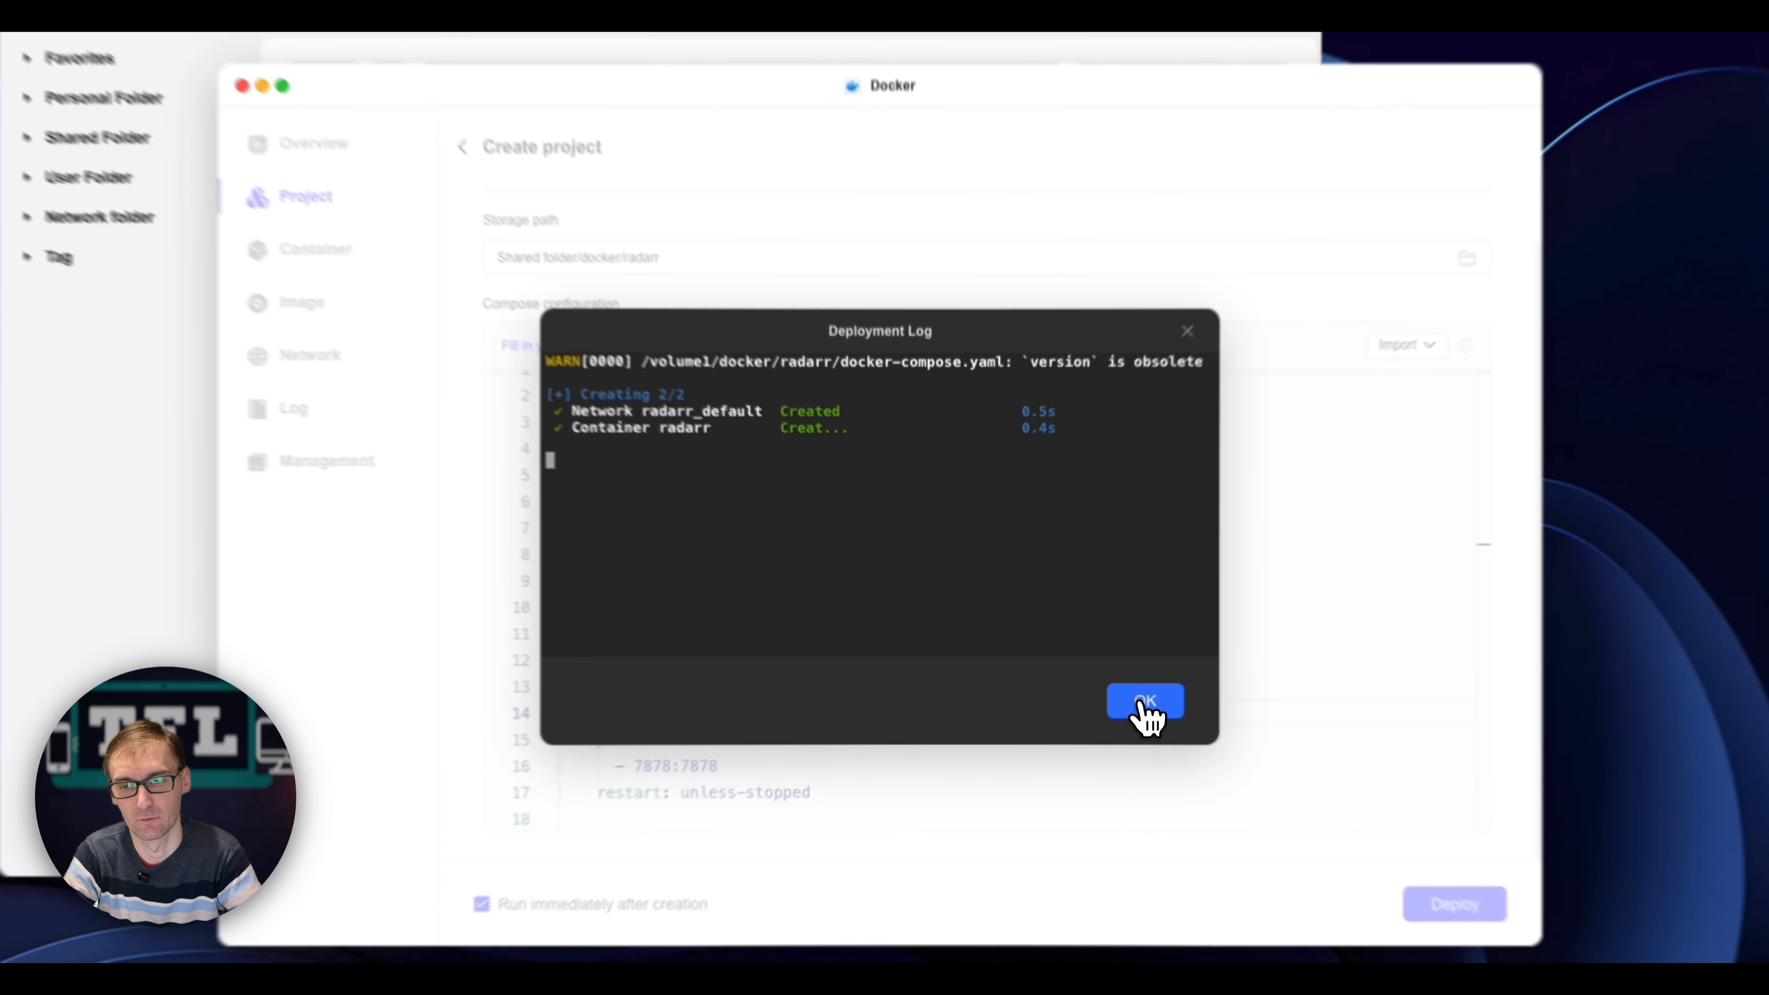
left_click(1063, 660)
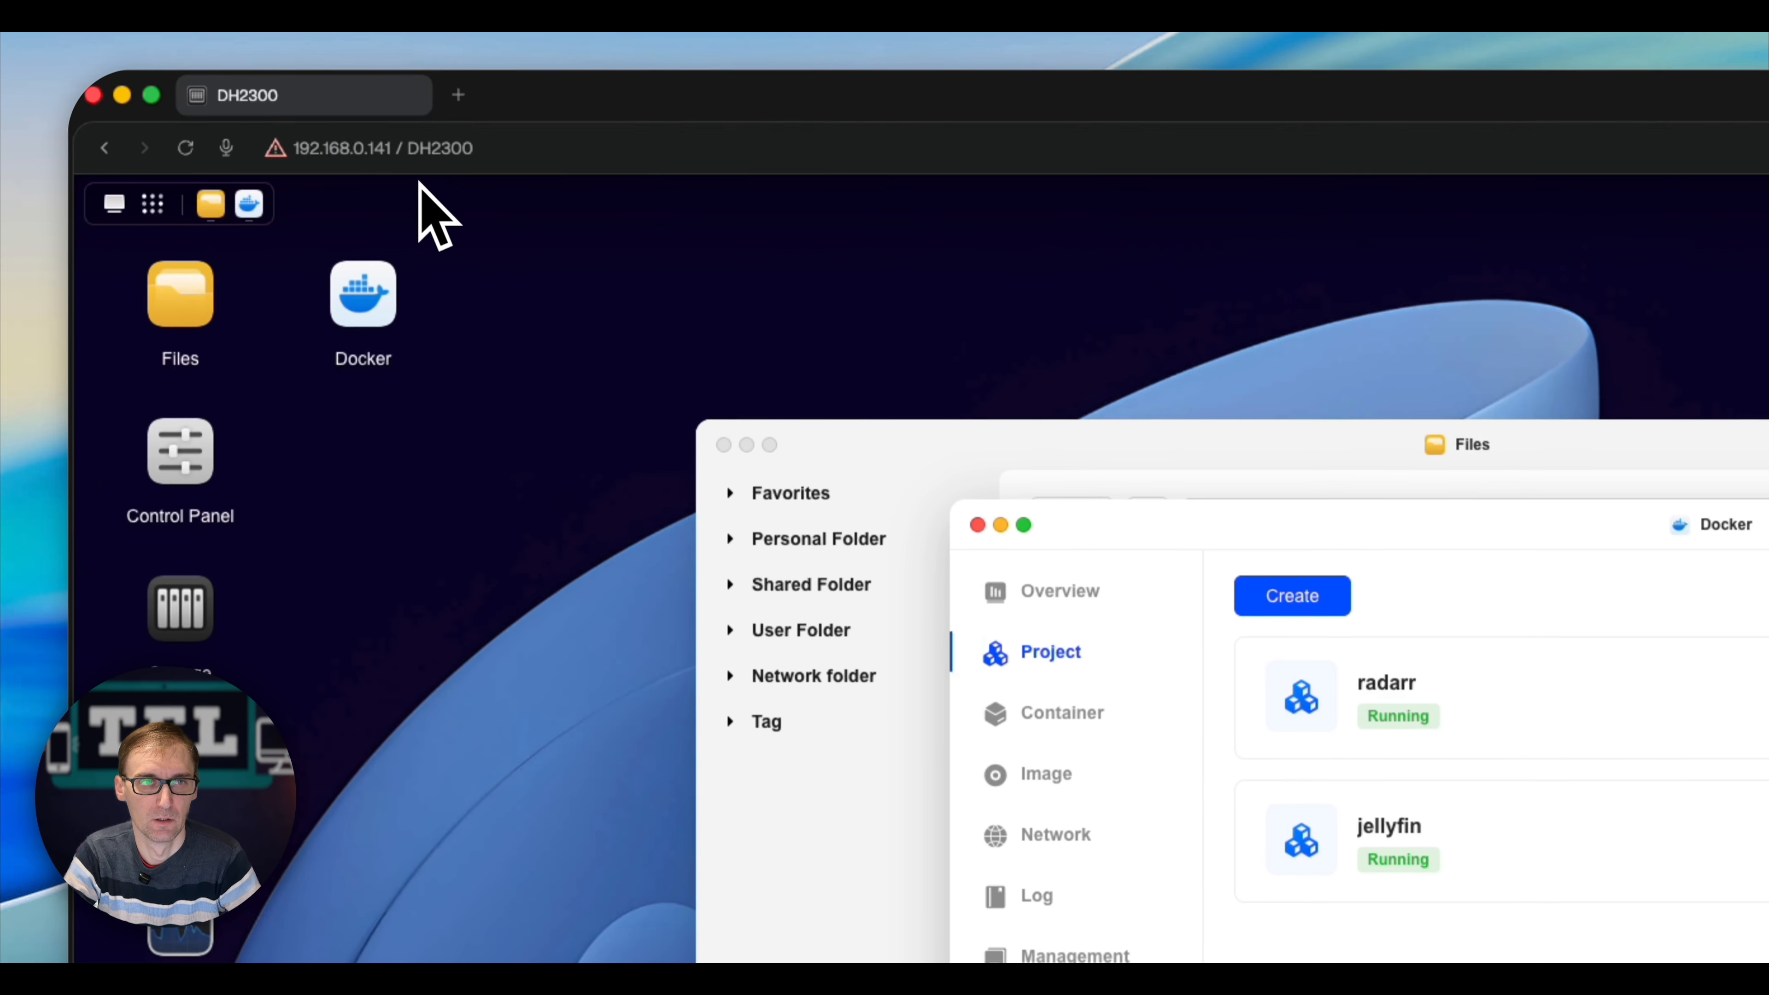
left_click(207, 63)
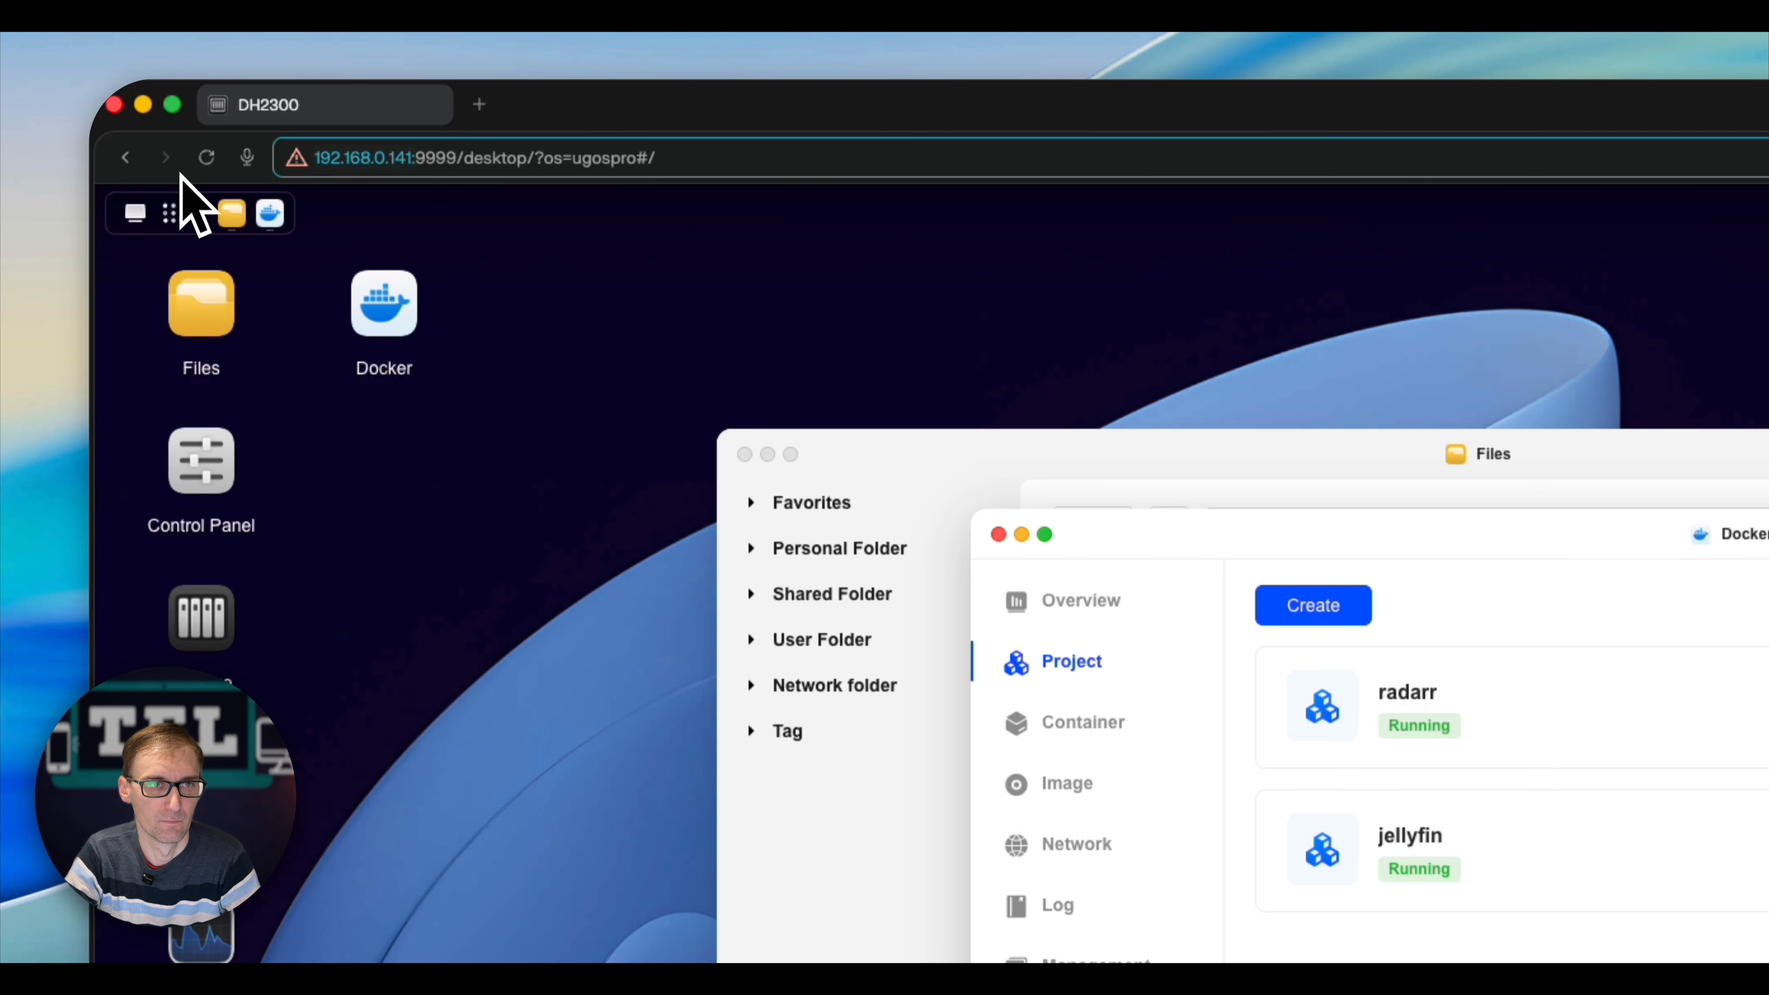
left_click(479, 103)
key("super+v")
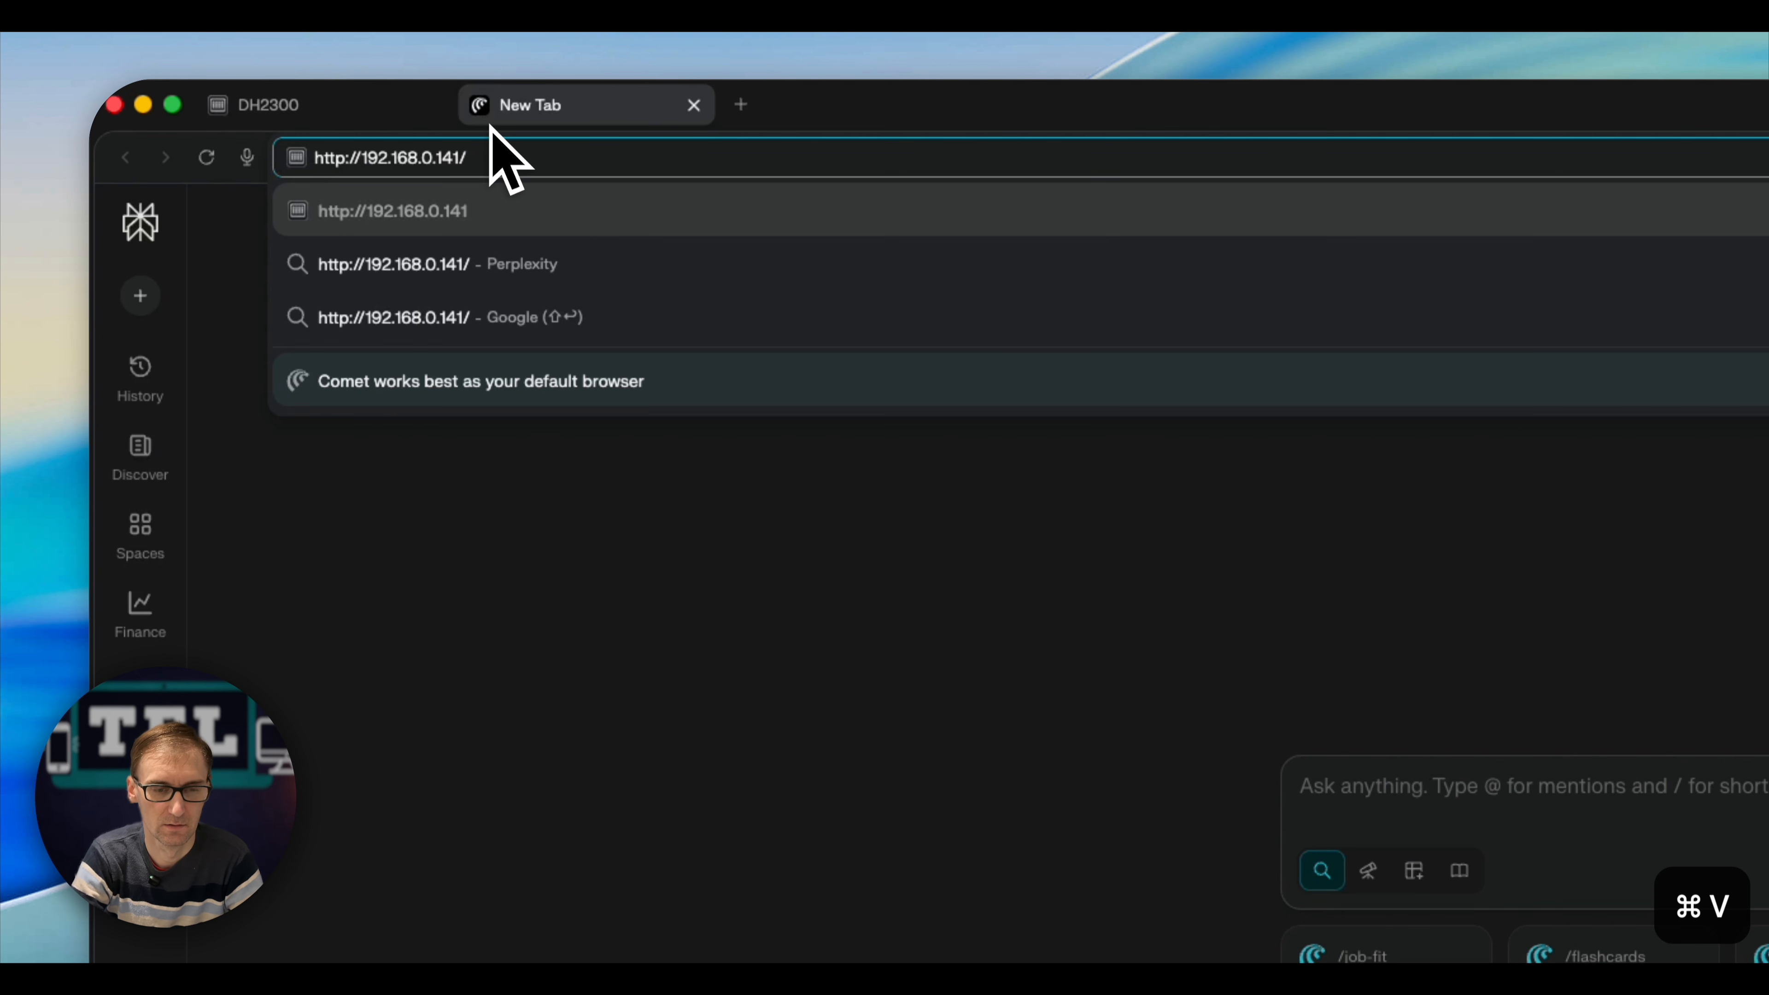
key("BackSpace")
type(":")
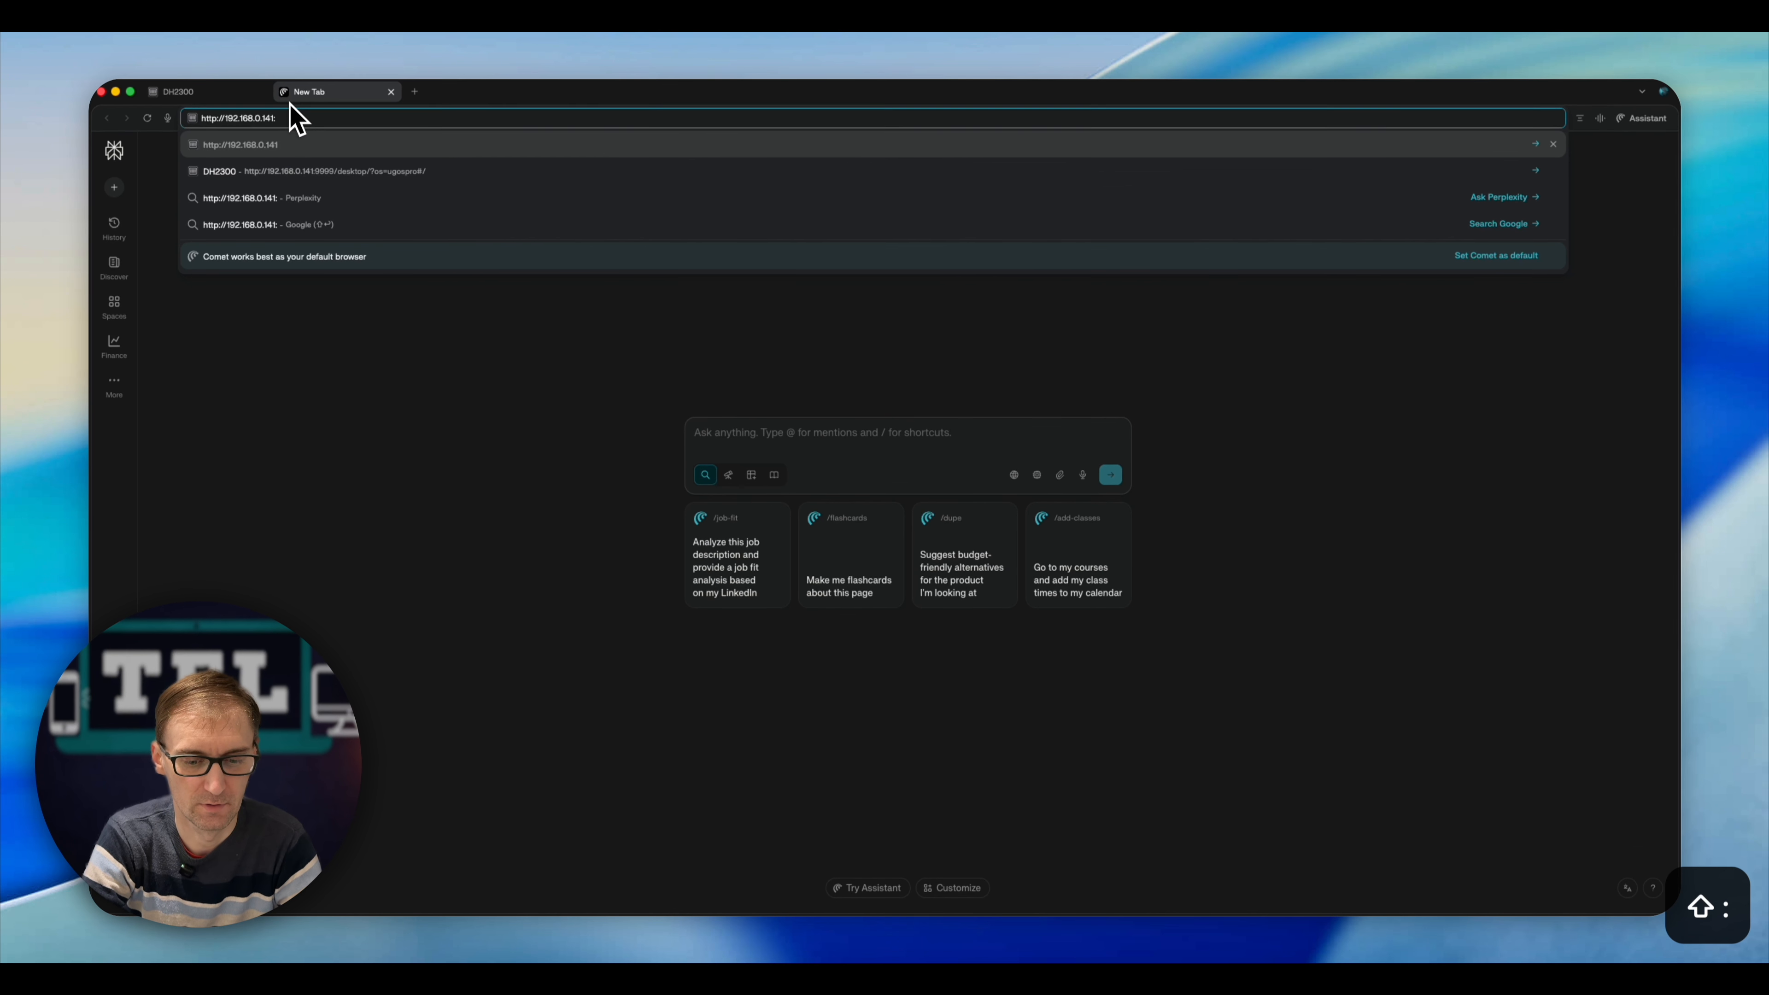
type("7878")
key("Return")
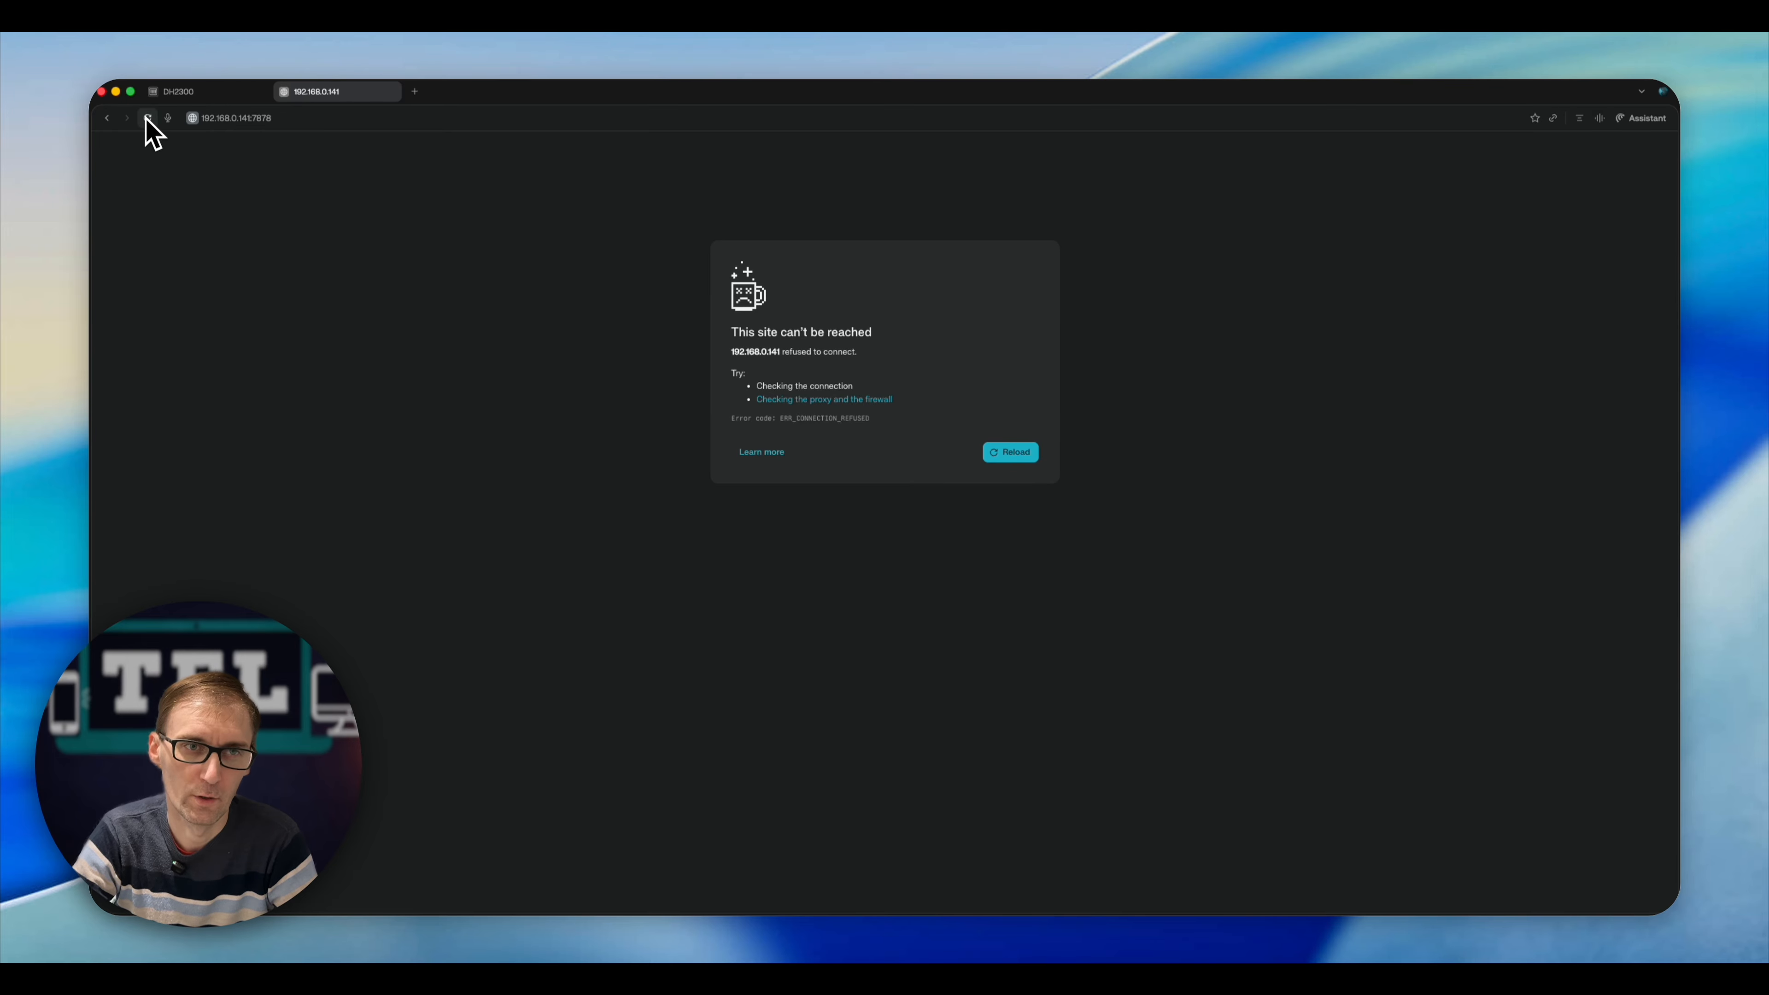
left_click(148, 118)
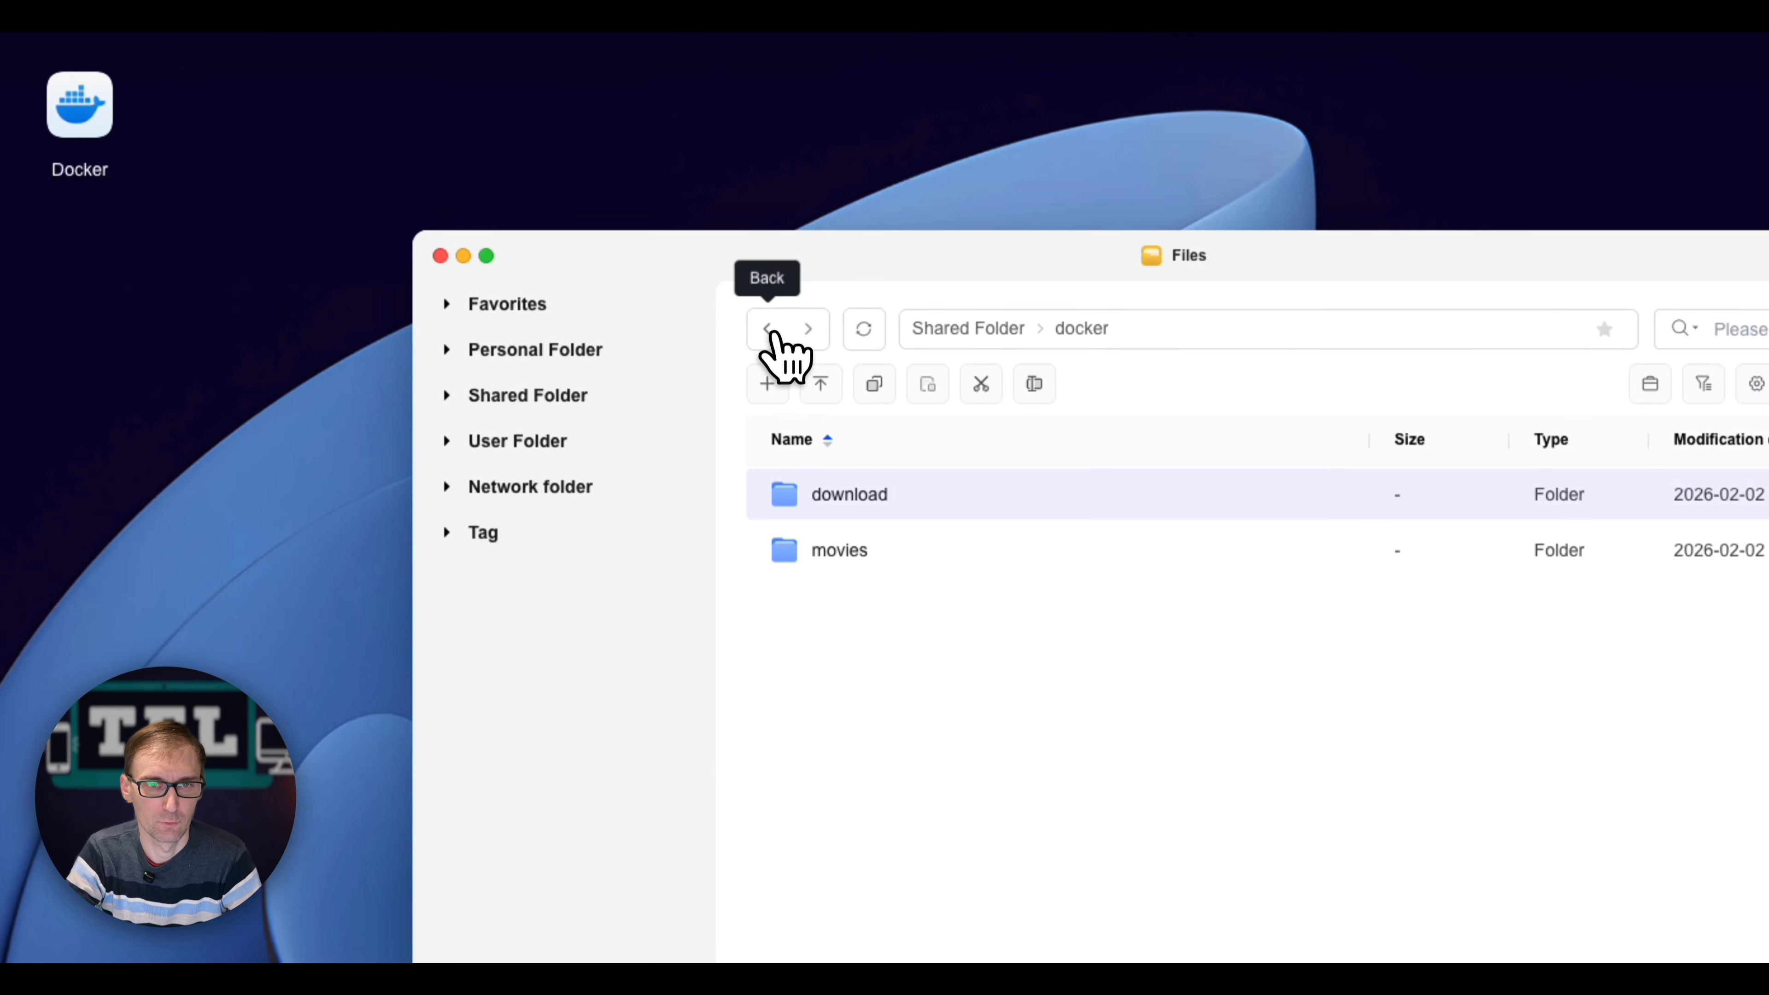
Step: Go into the sonarr folder inside the docker shared folder in Files and create a subfolder named shows
left_click(785, 352)
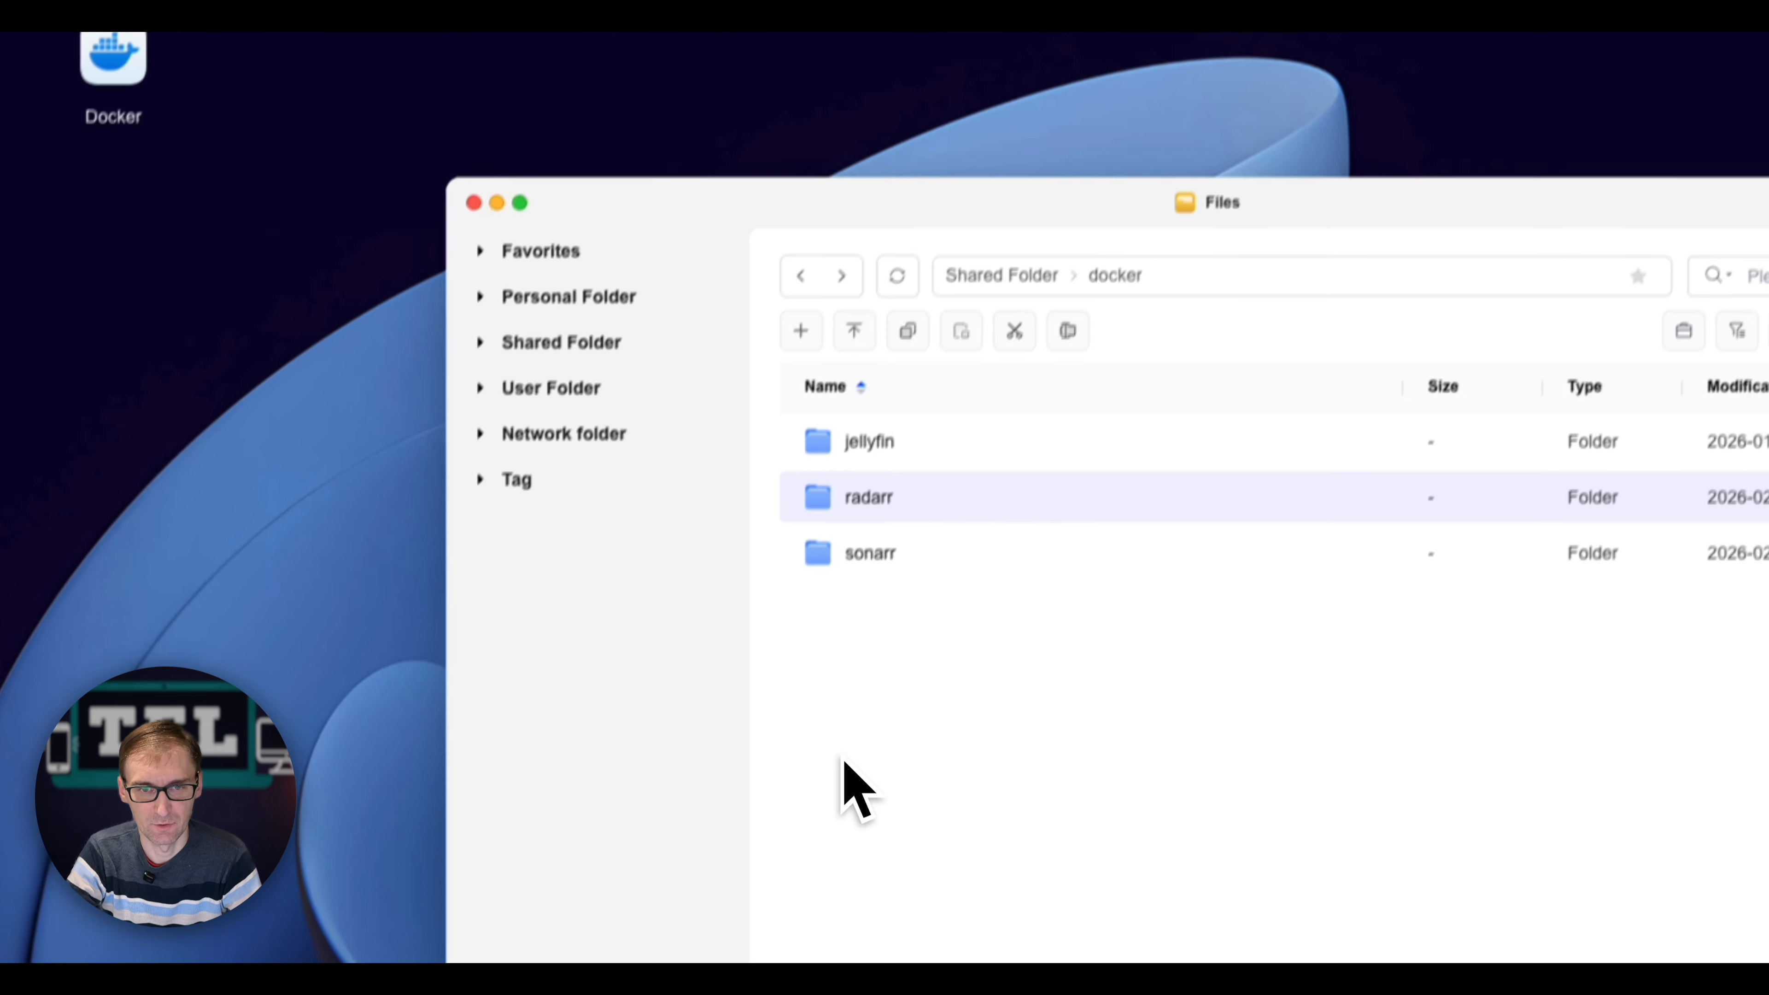
double_click(925, 524)
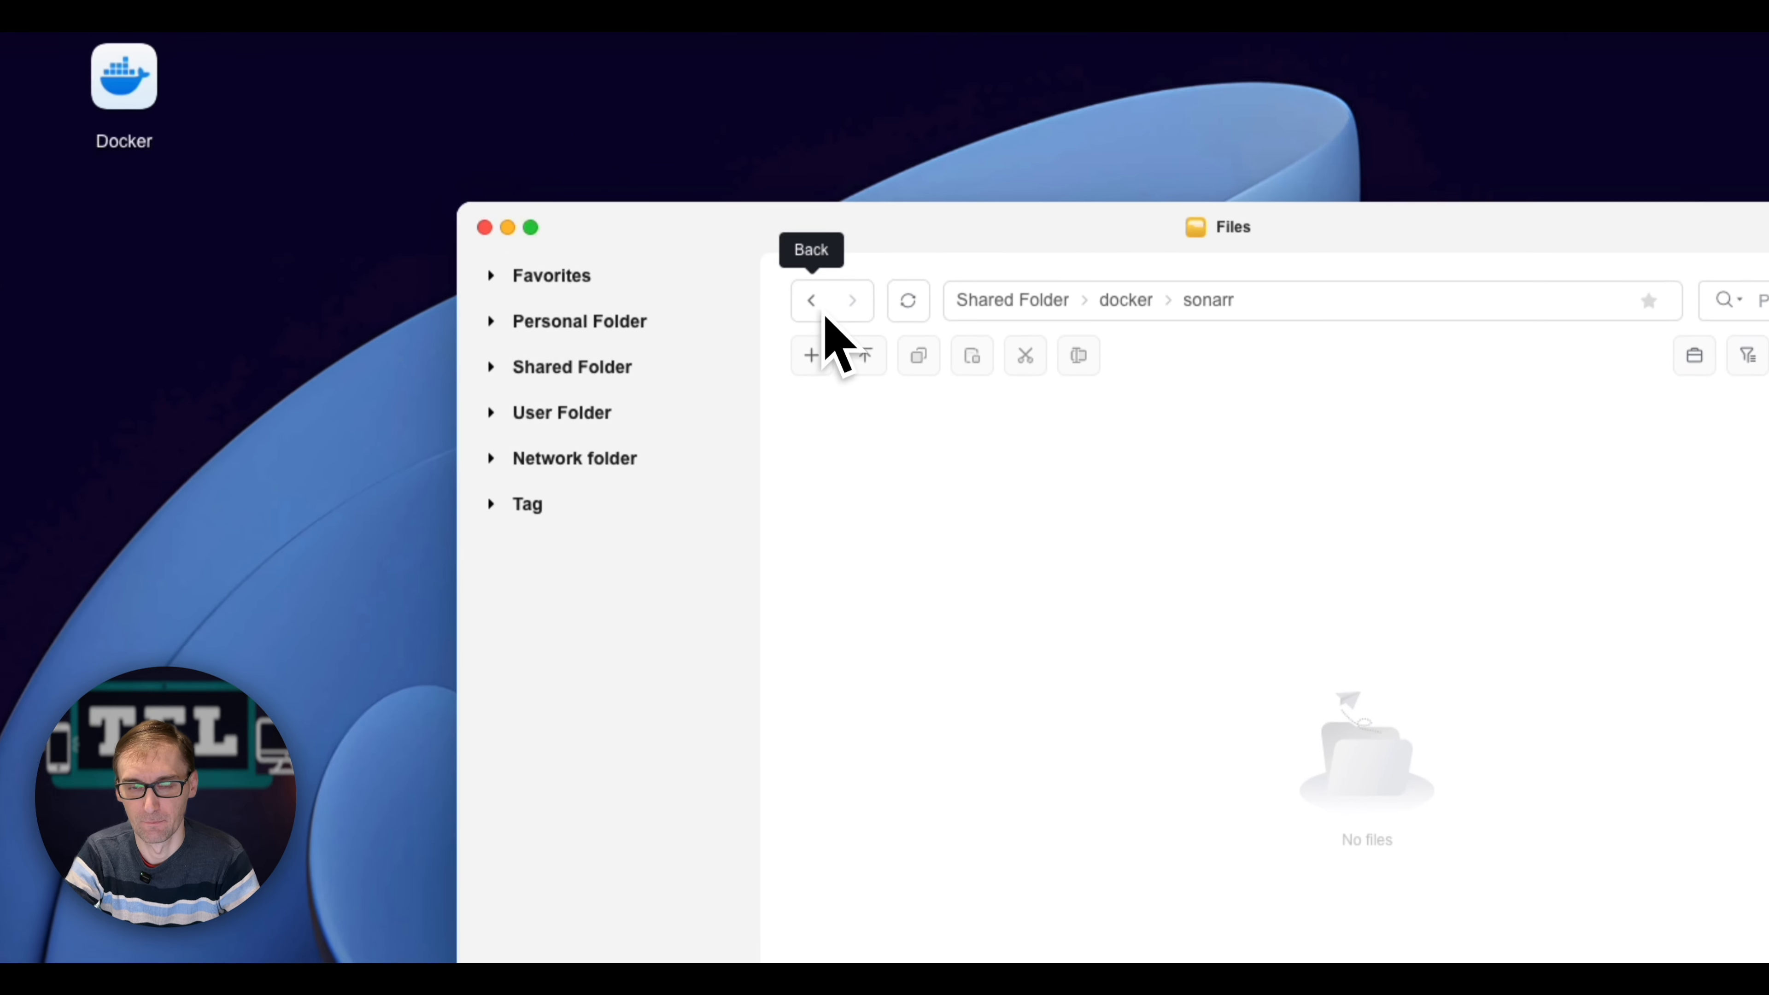
right_click(895, 415)
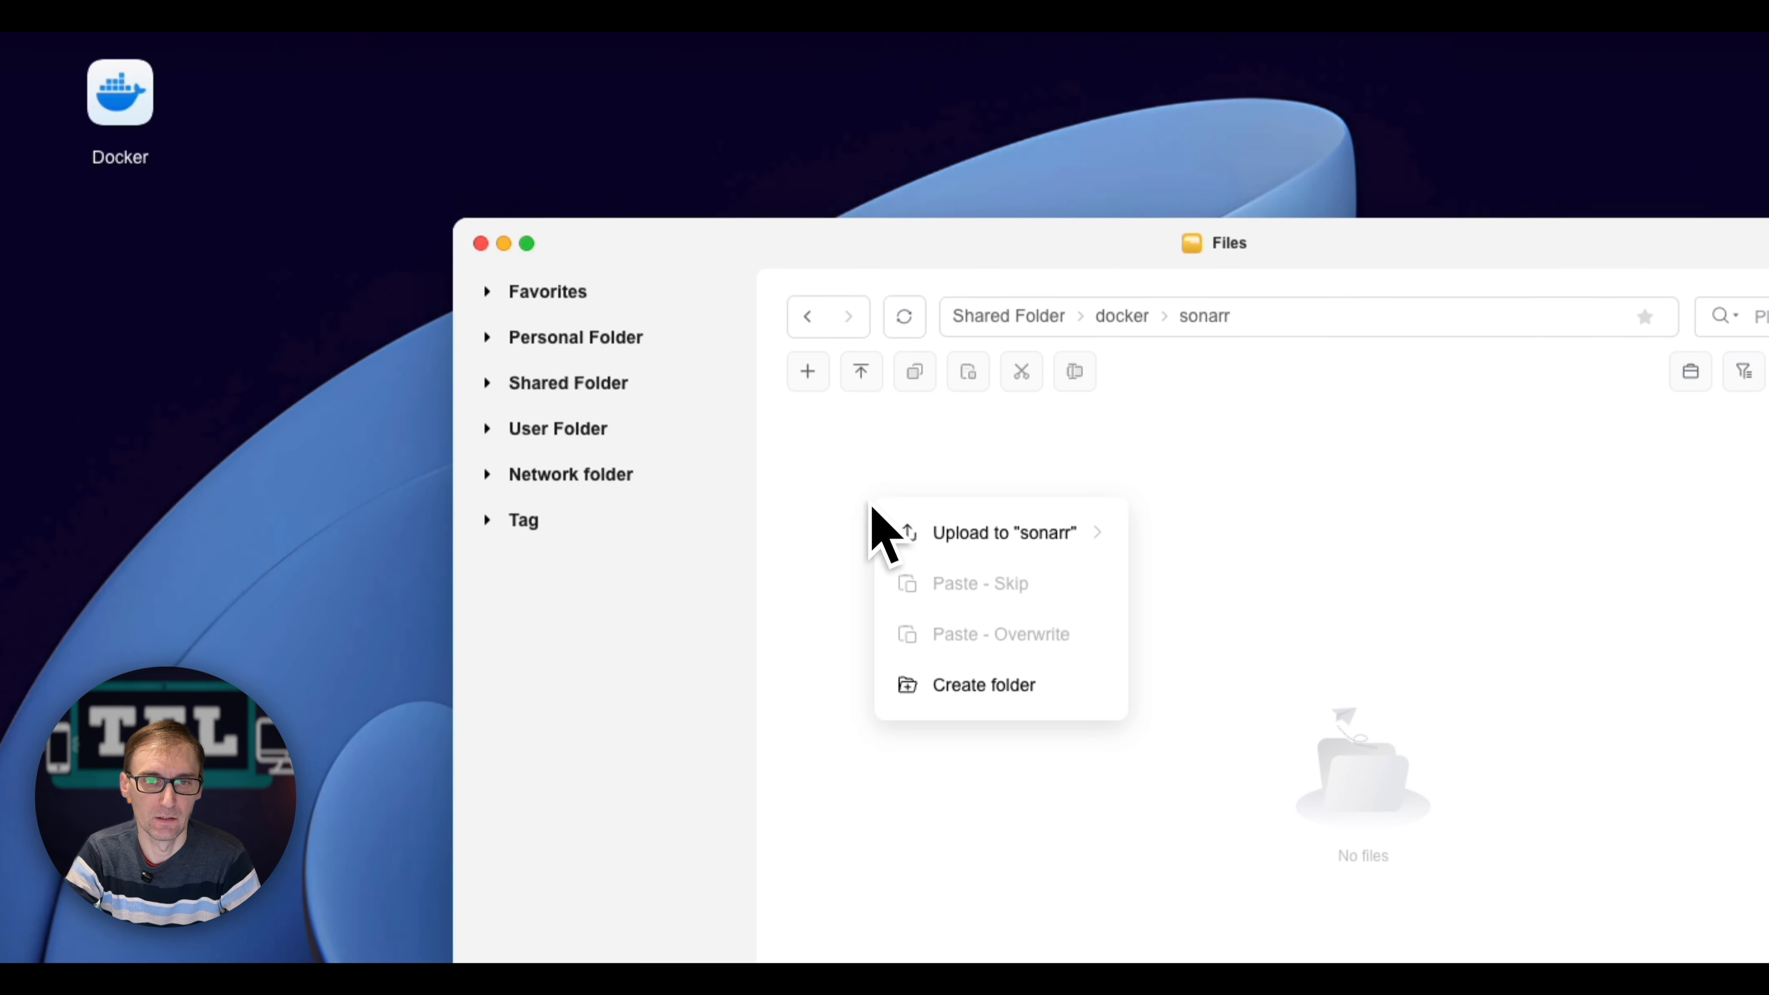
left_click(956, 674)
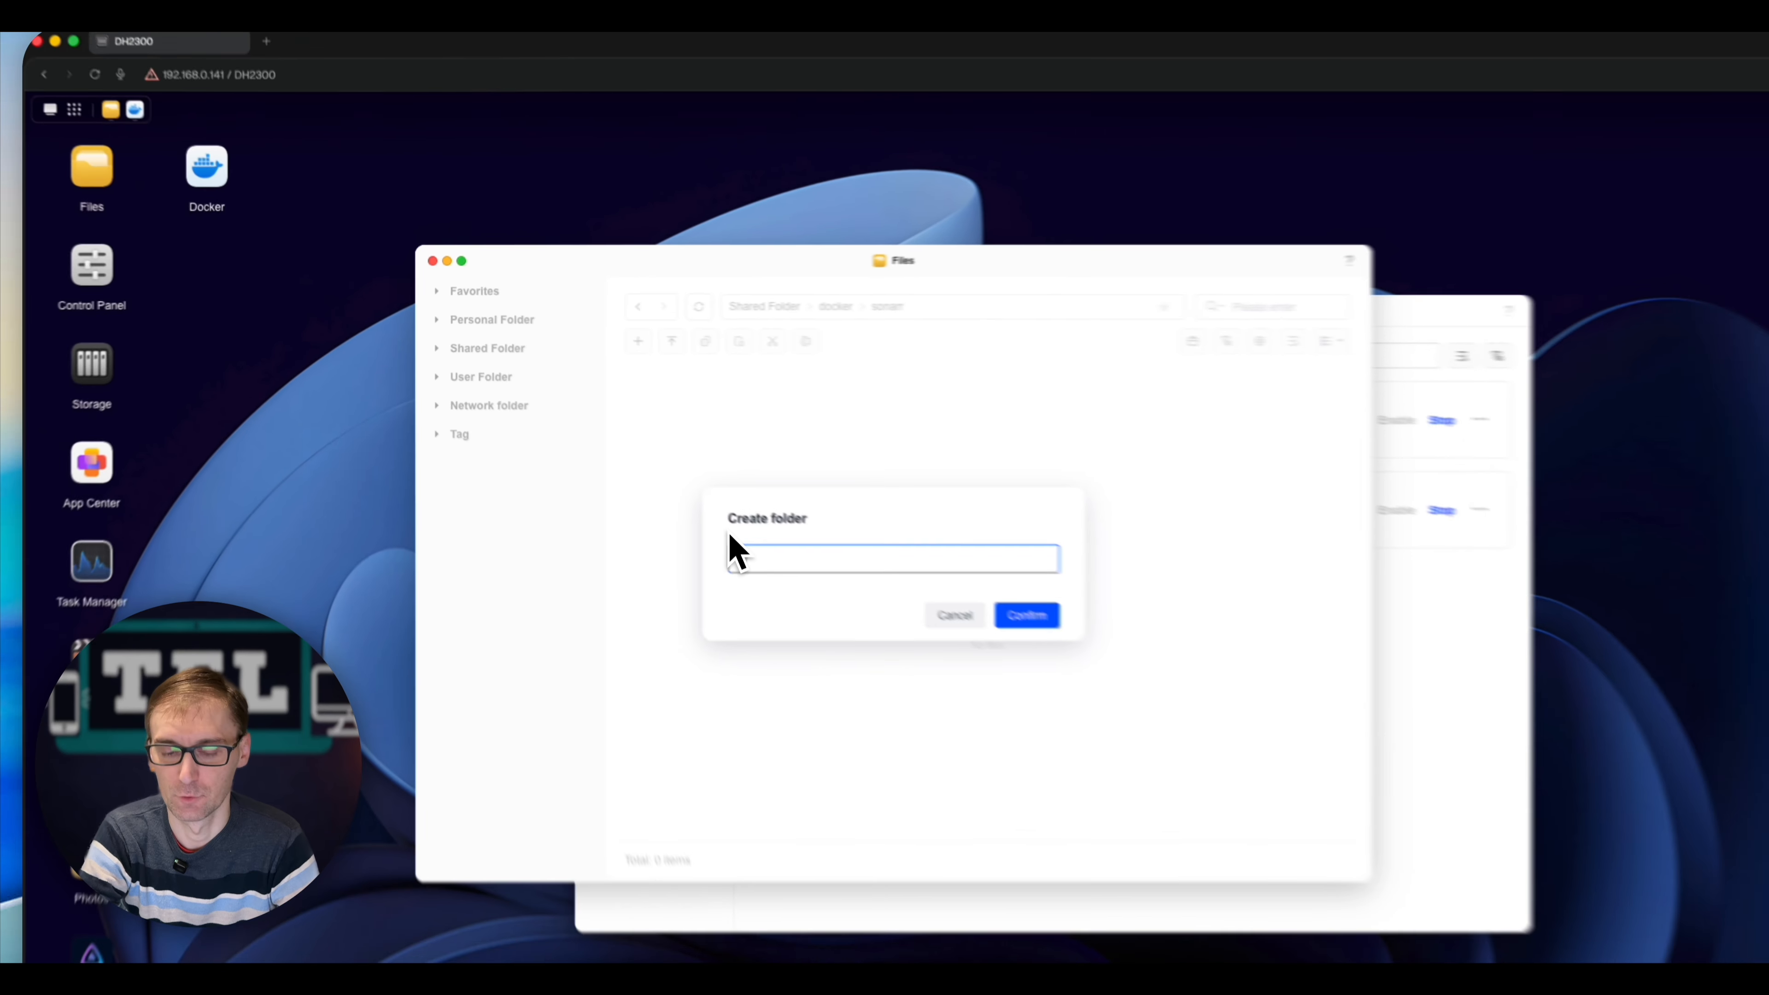
type("new")
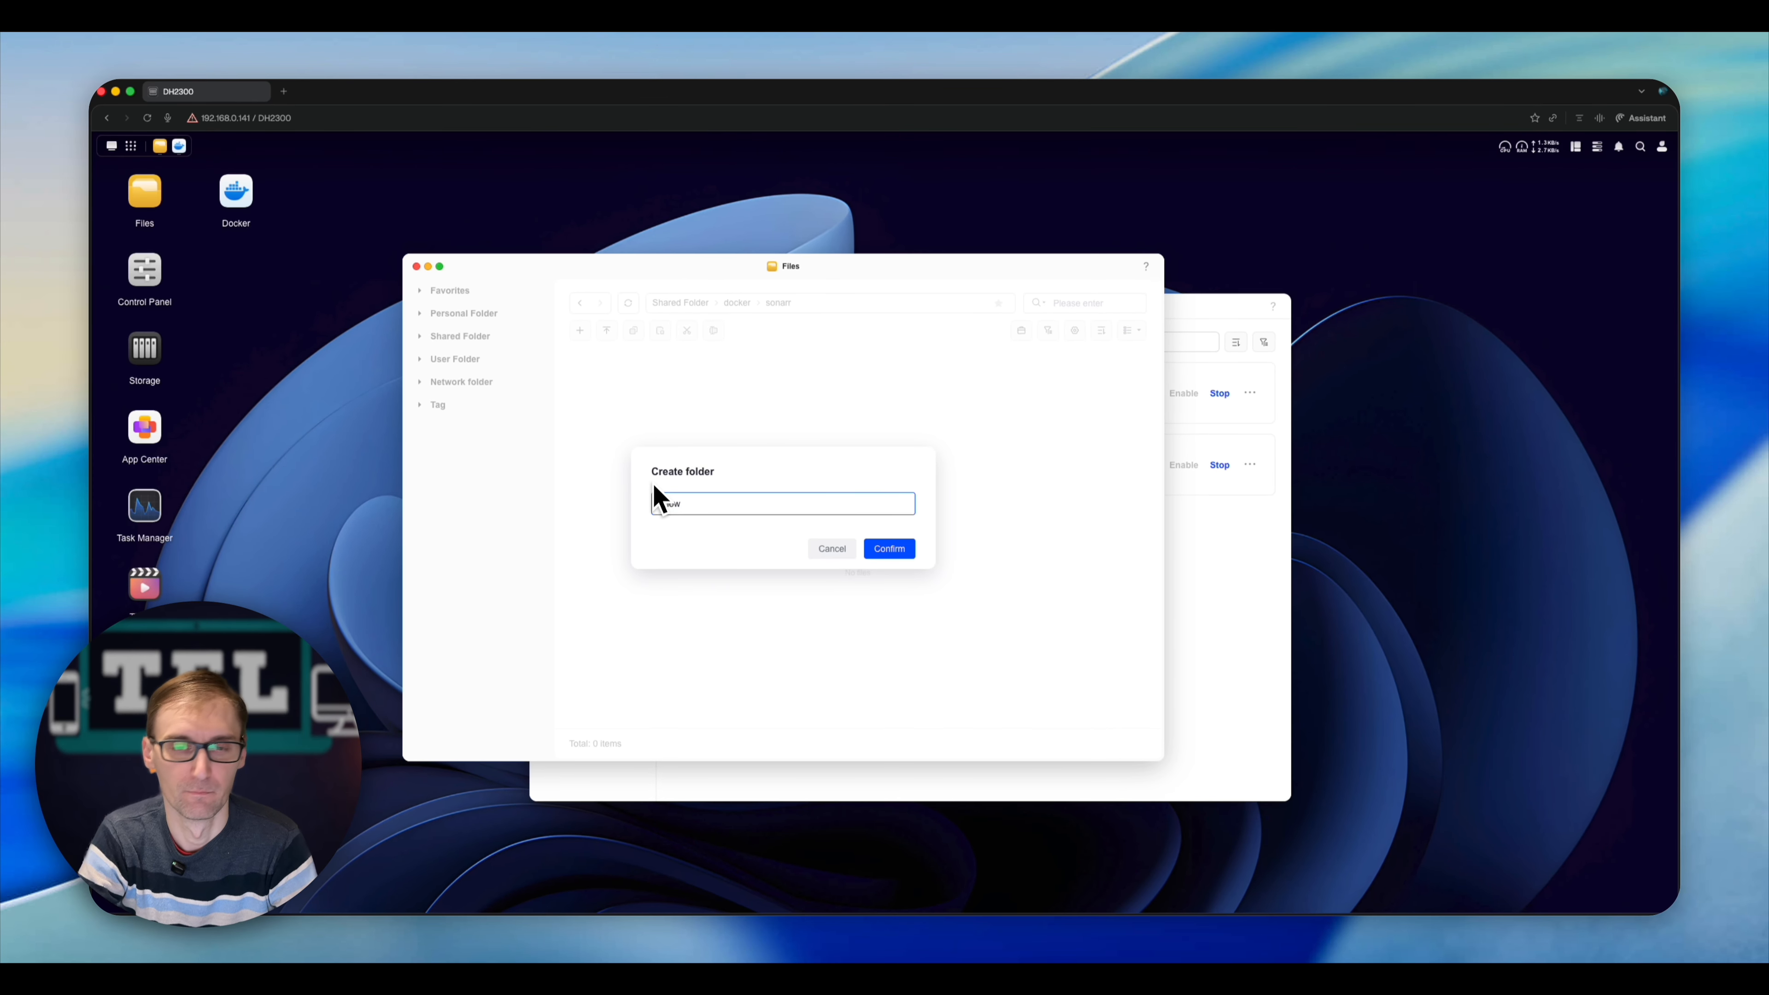
type("s")
key("Return")
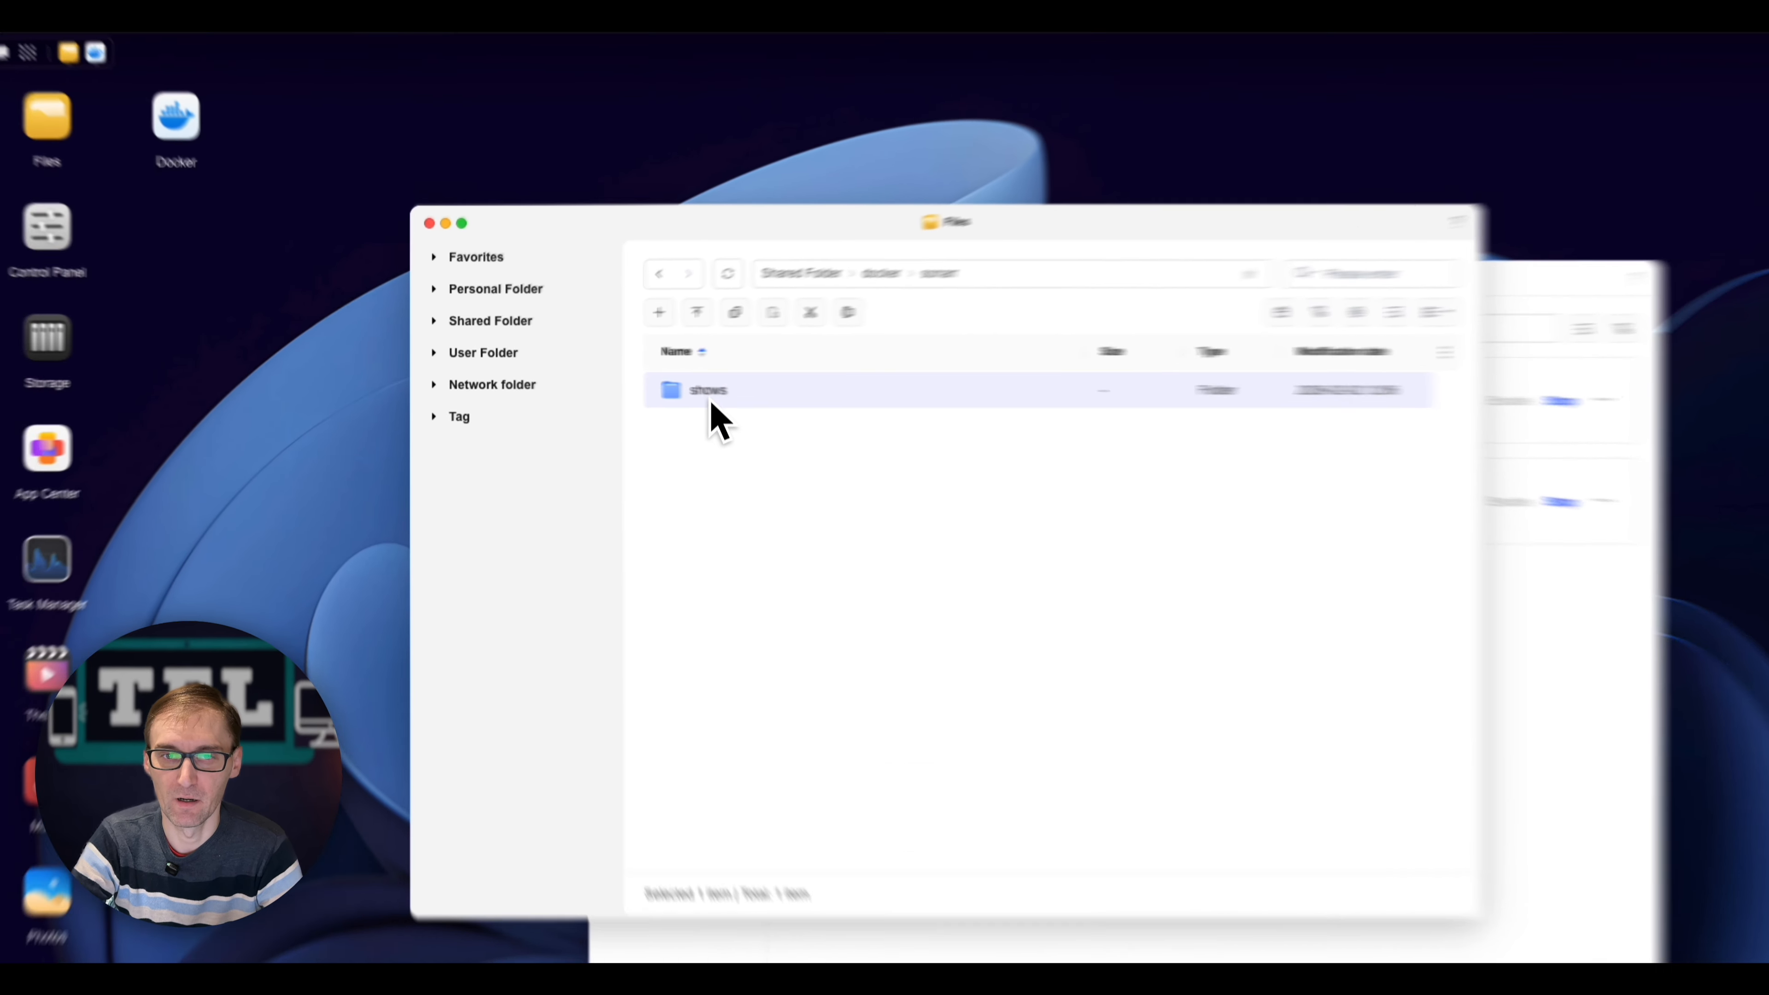
Step: Create a second subfolder named download inside the sonarr folder and close Files
right_click(619, 441)
left_click(653, 522)
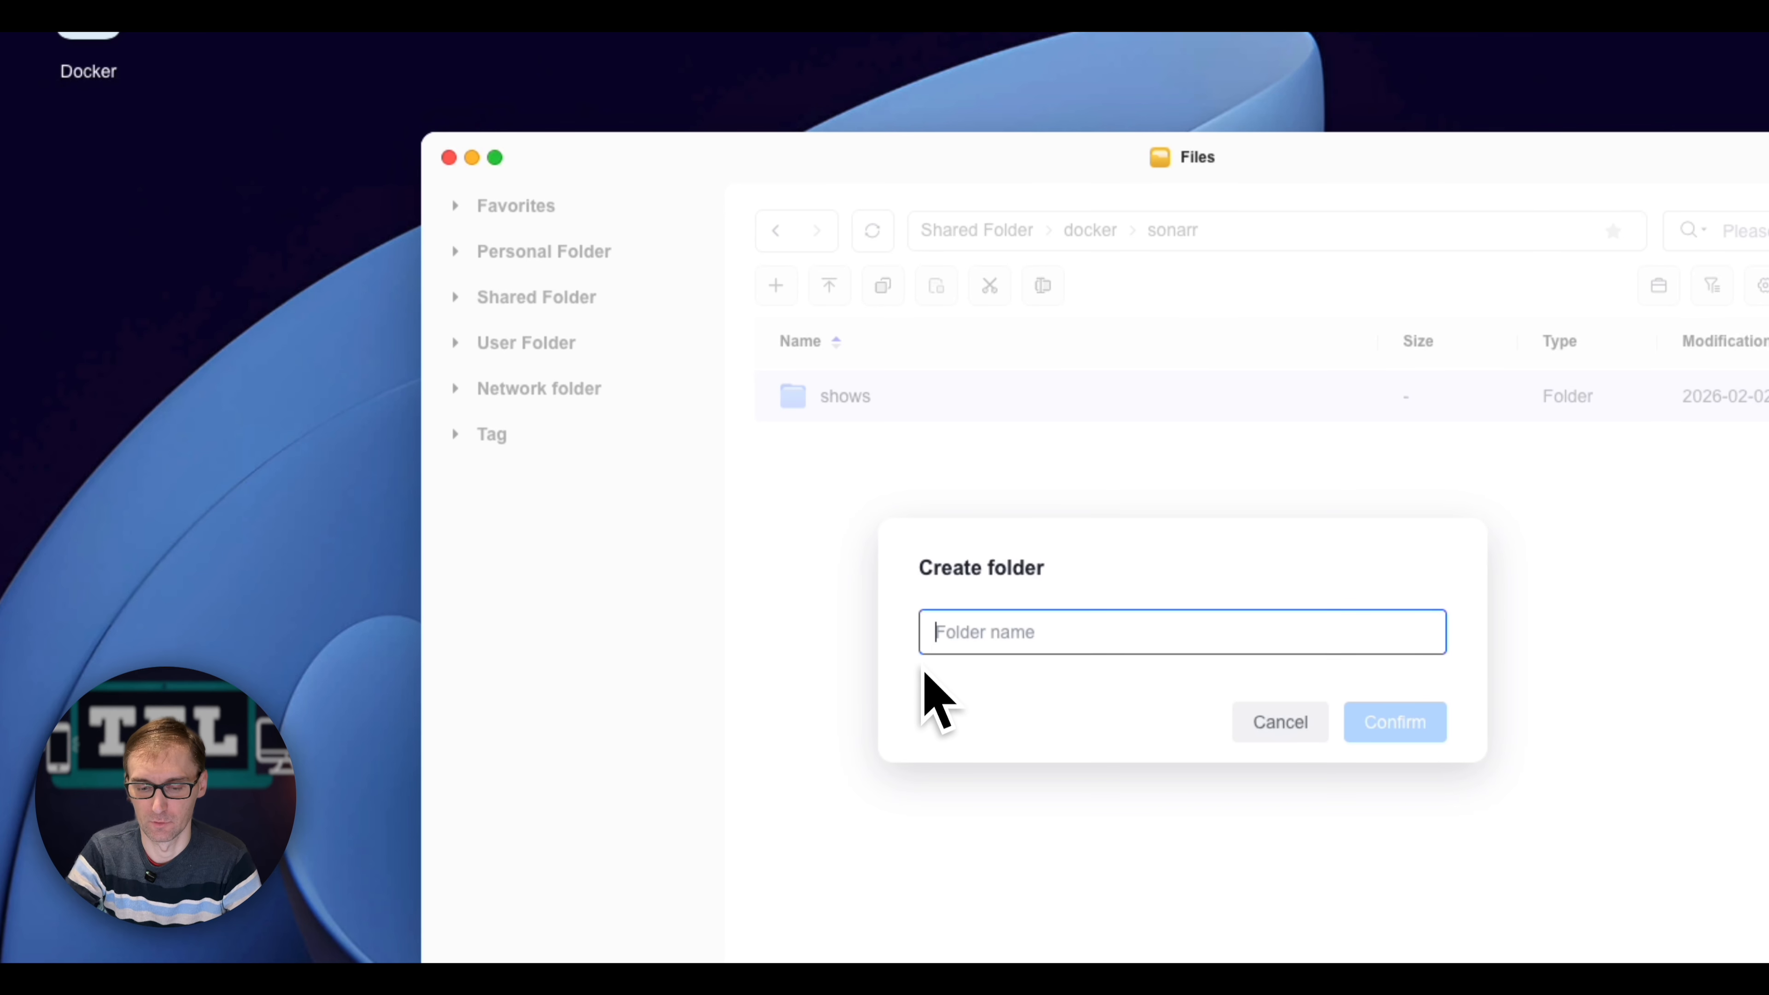
type("download")
key("Return")
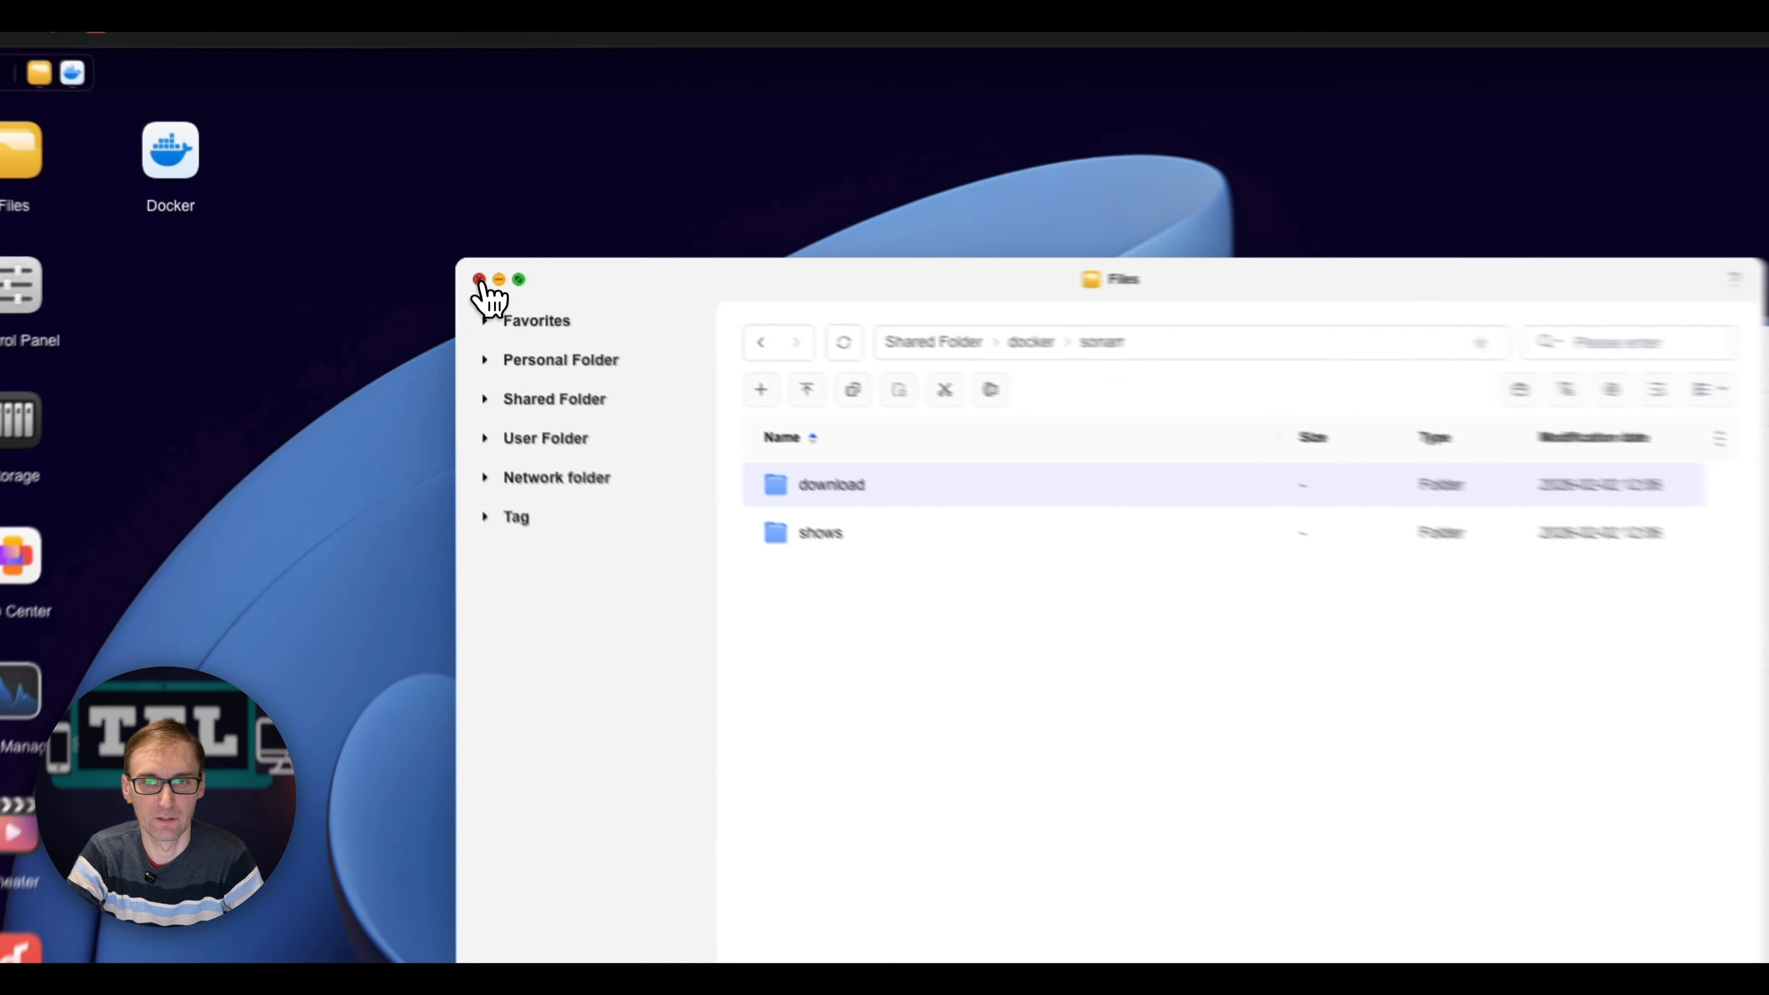
left_click(417, 266)
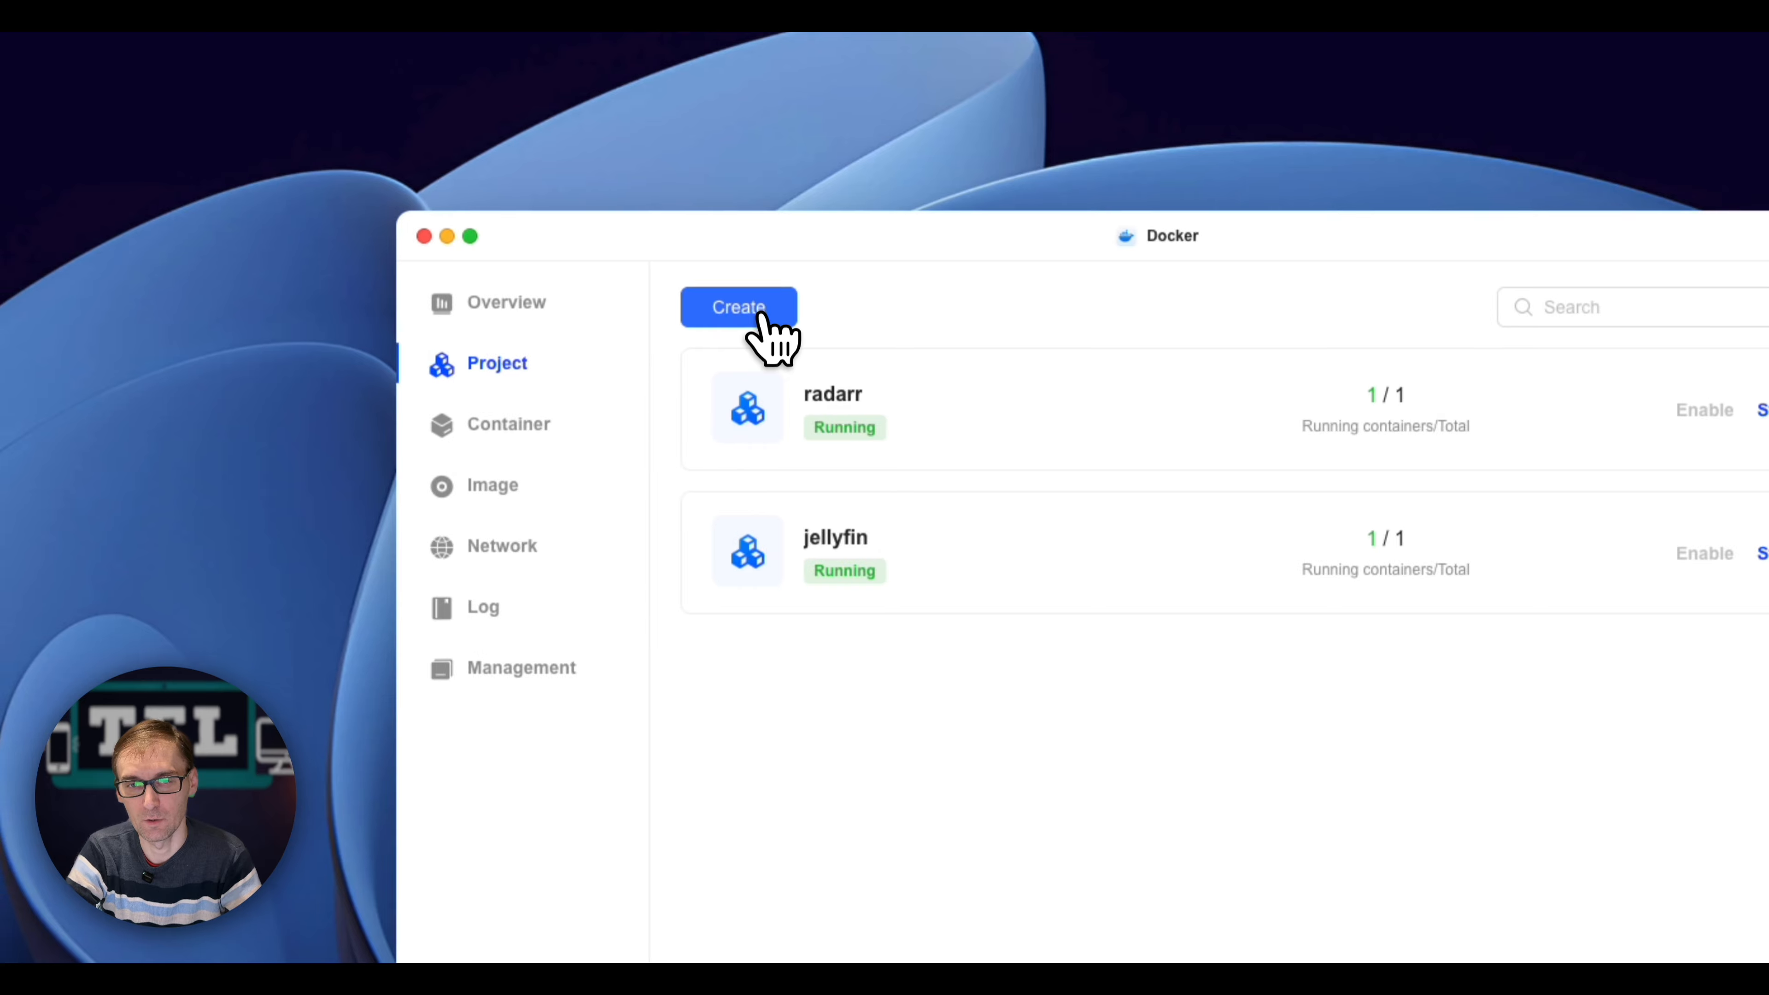
Step: Start a new Docker project named sonarr and fill in its compose configuration using the lscr.io/linuxserver/sonarr:latest image
left_click(425, 326)
left_click(840, 399)
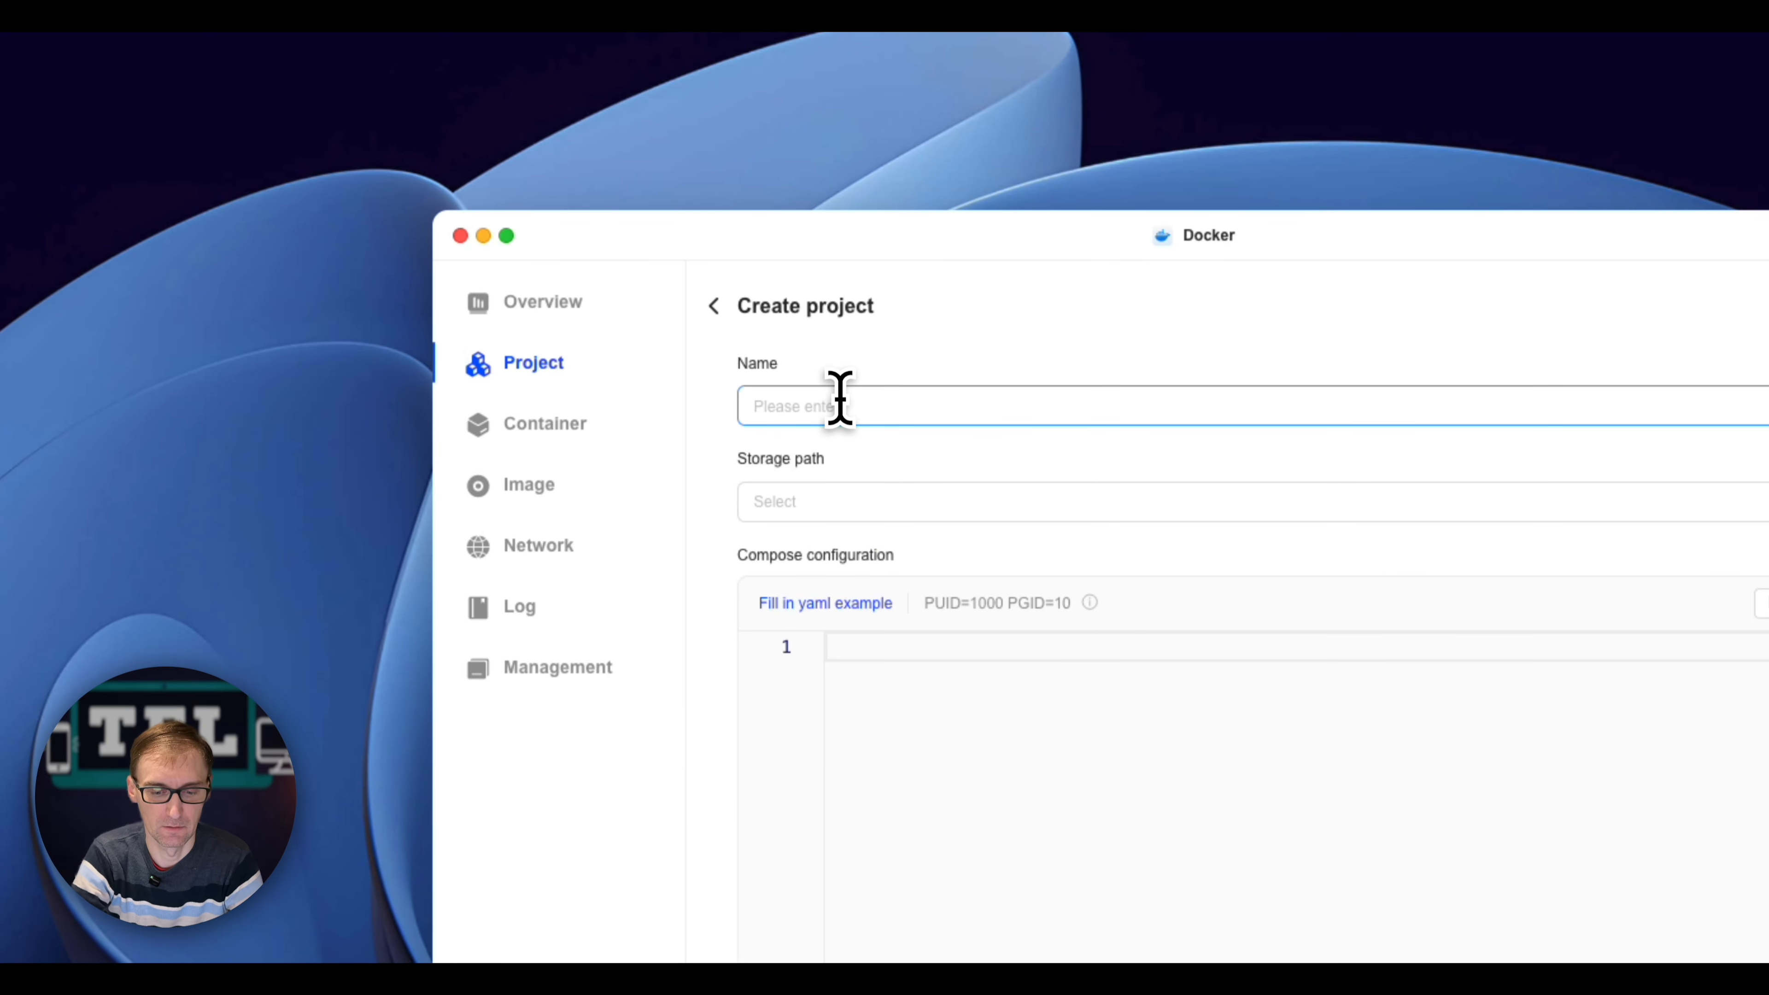
left_click(954, 651)
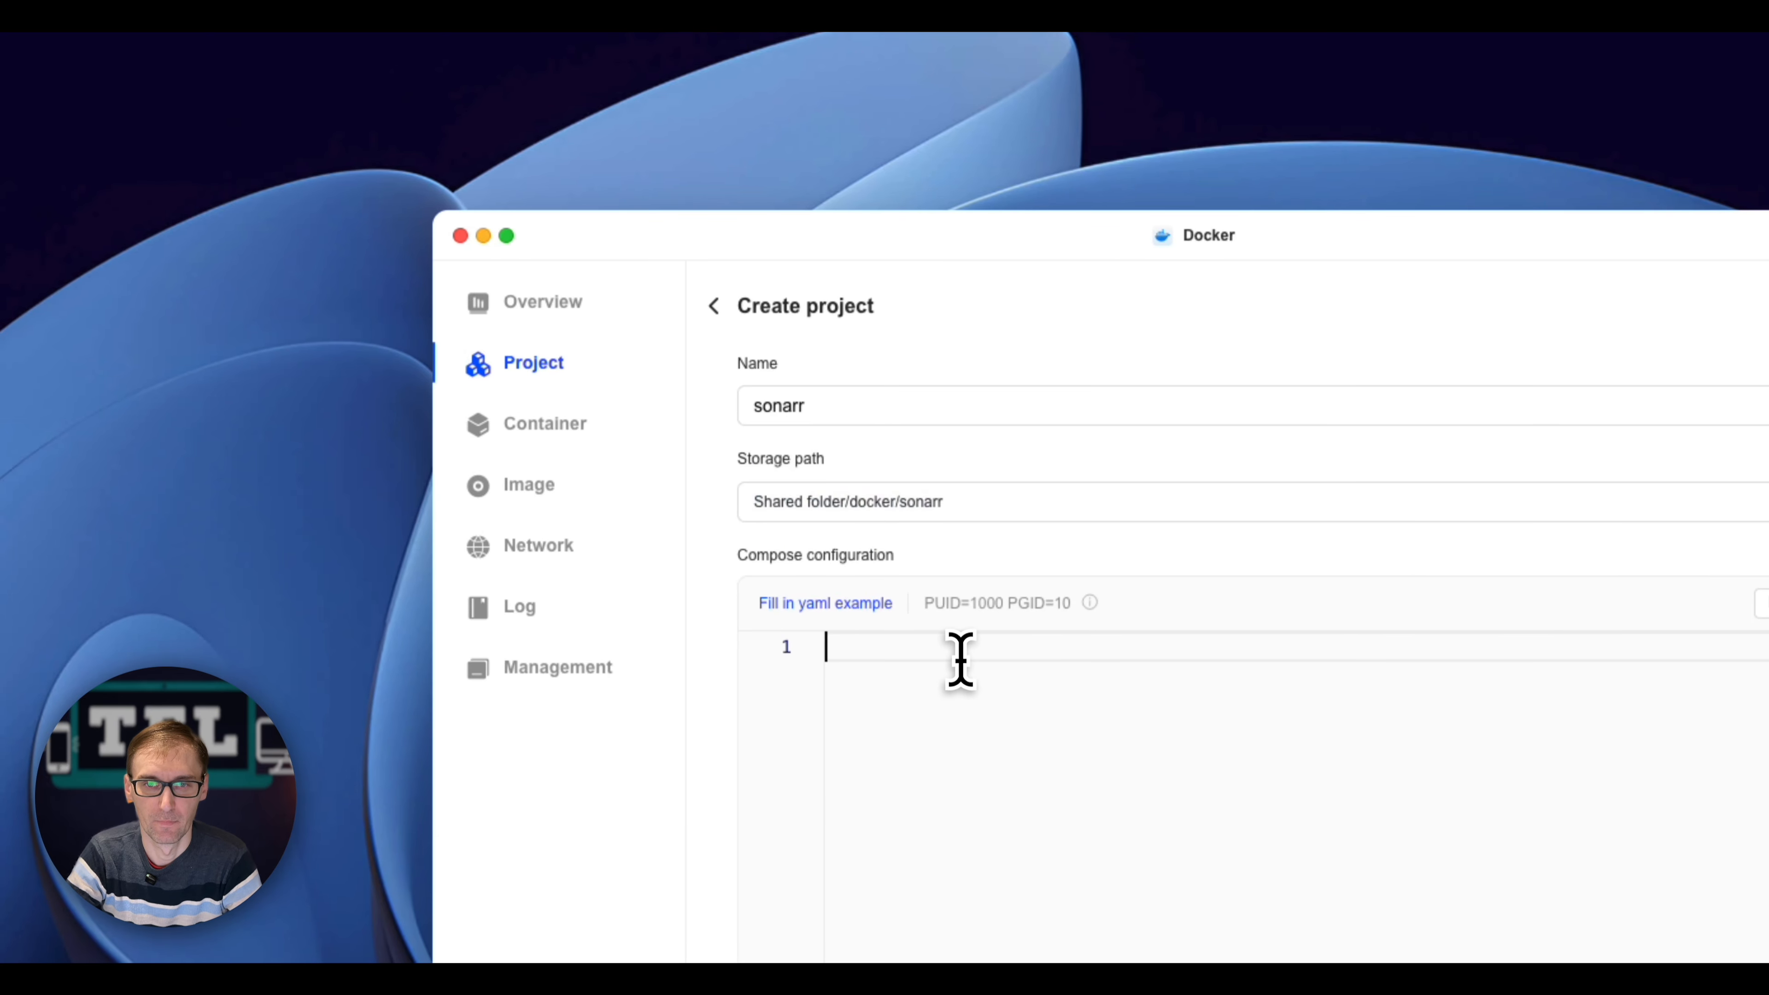
type("version: \"3.8\"  services:   sonarr:     image: lscr.io/linuxserver/sonarr:latest     container_name: sonarr     environment:       - PUID=1000       - PGID=1000       - TZ=Europe/London     volumes:       - /volume1/docker/sonarr:/config       - /volume1/docker/sonarr/tv:/tv       - /volume1/docker/sonarr:/downloads     ports:       - 8989:8989     restart: unless-stopped")
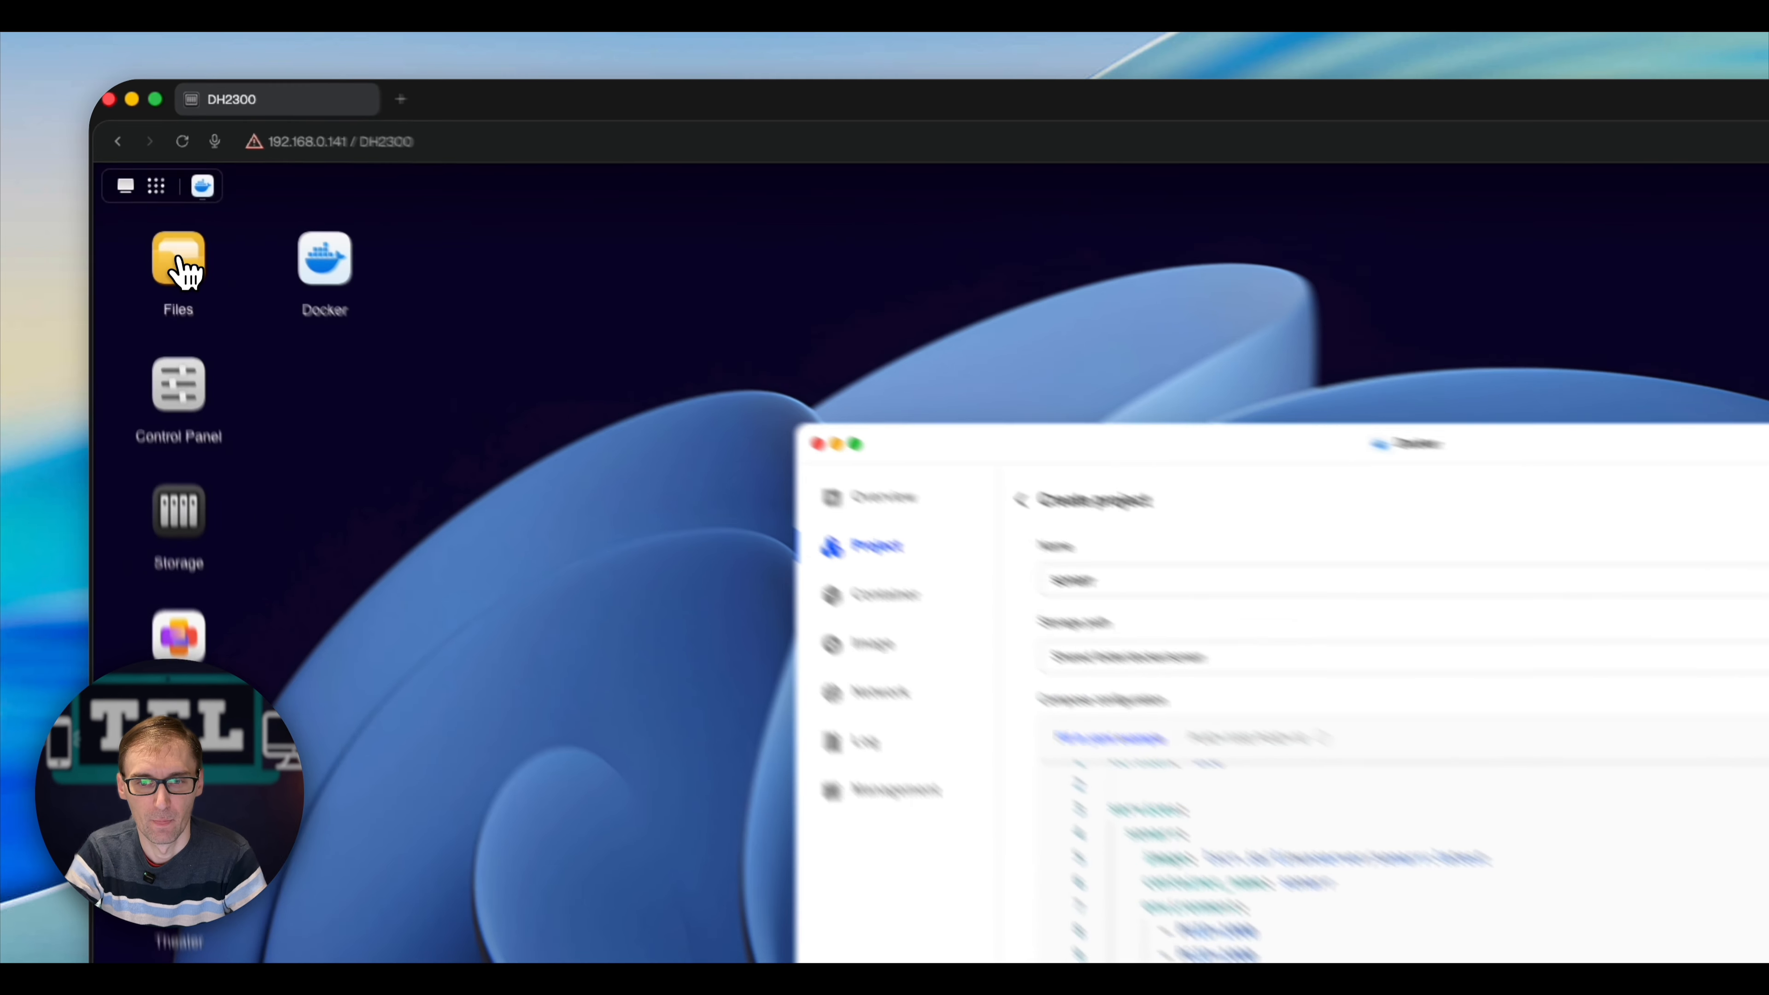
Step: In Files, copy the location path of the download folder in docker/radarr from its properties and return to the sonarr project
left_click(170, 197)
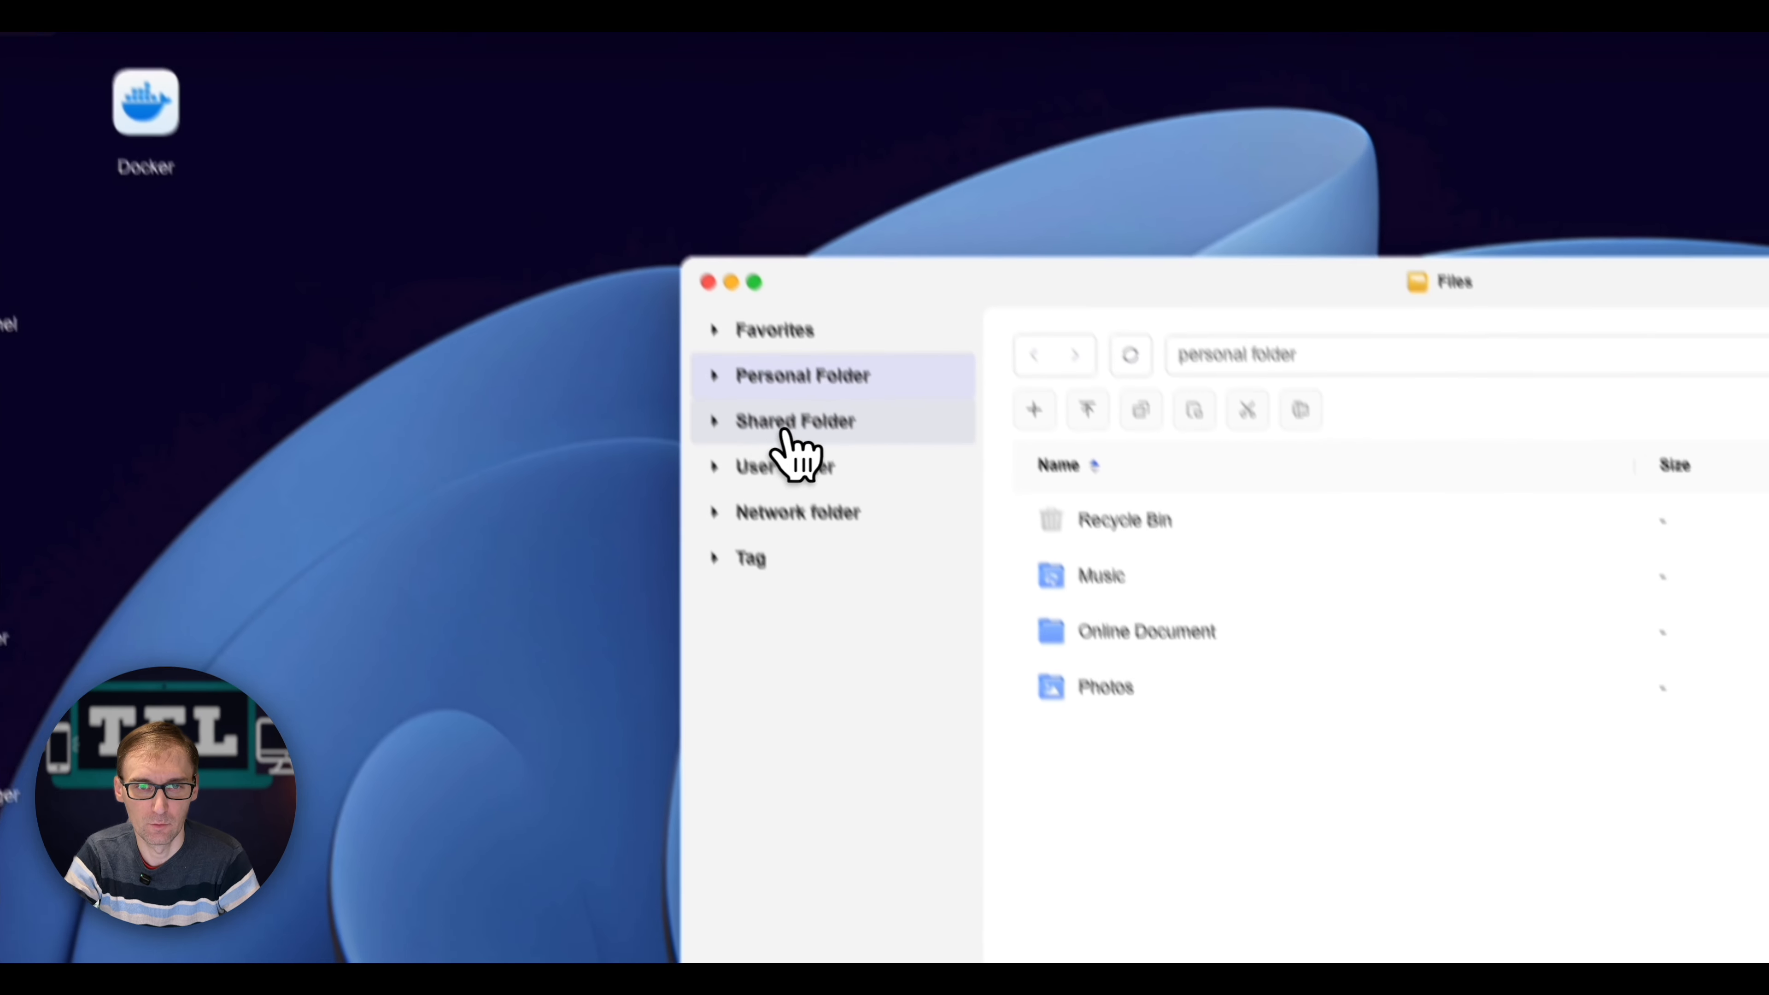
left_click(648, 368)
left_click(1038, 441)
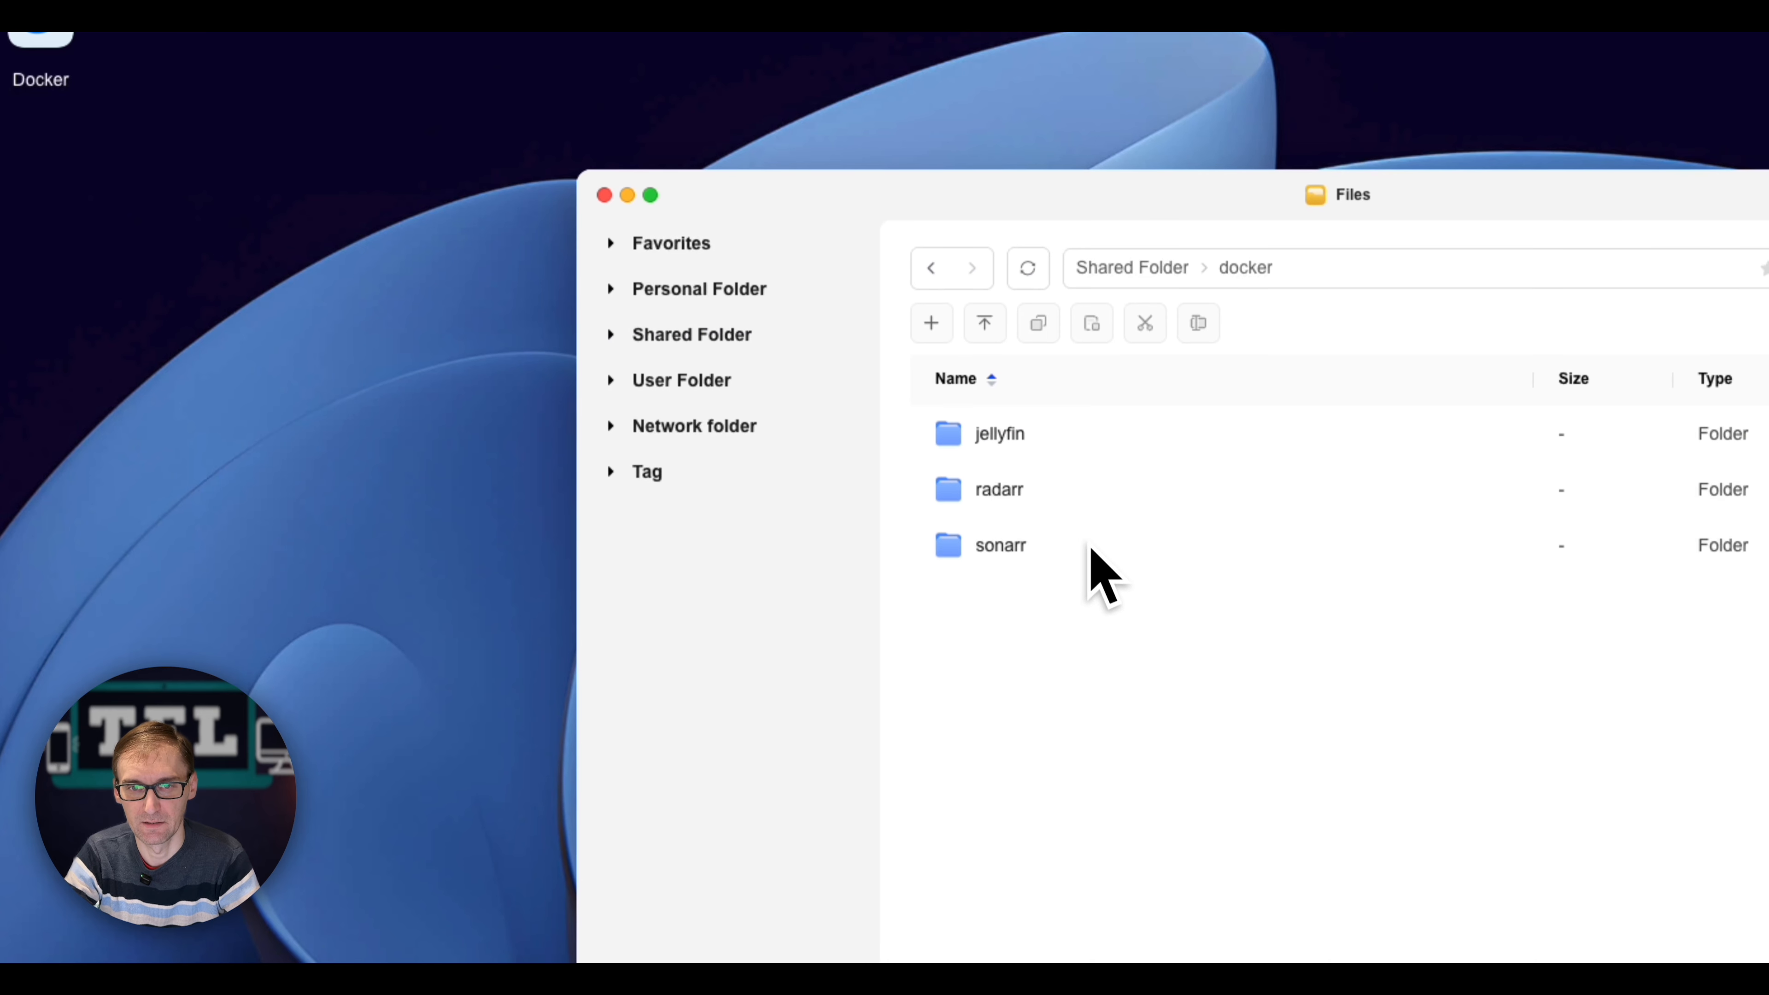
double_click(1053, 493)
right_click(1045, 499)
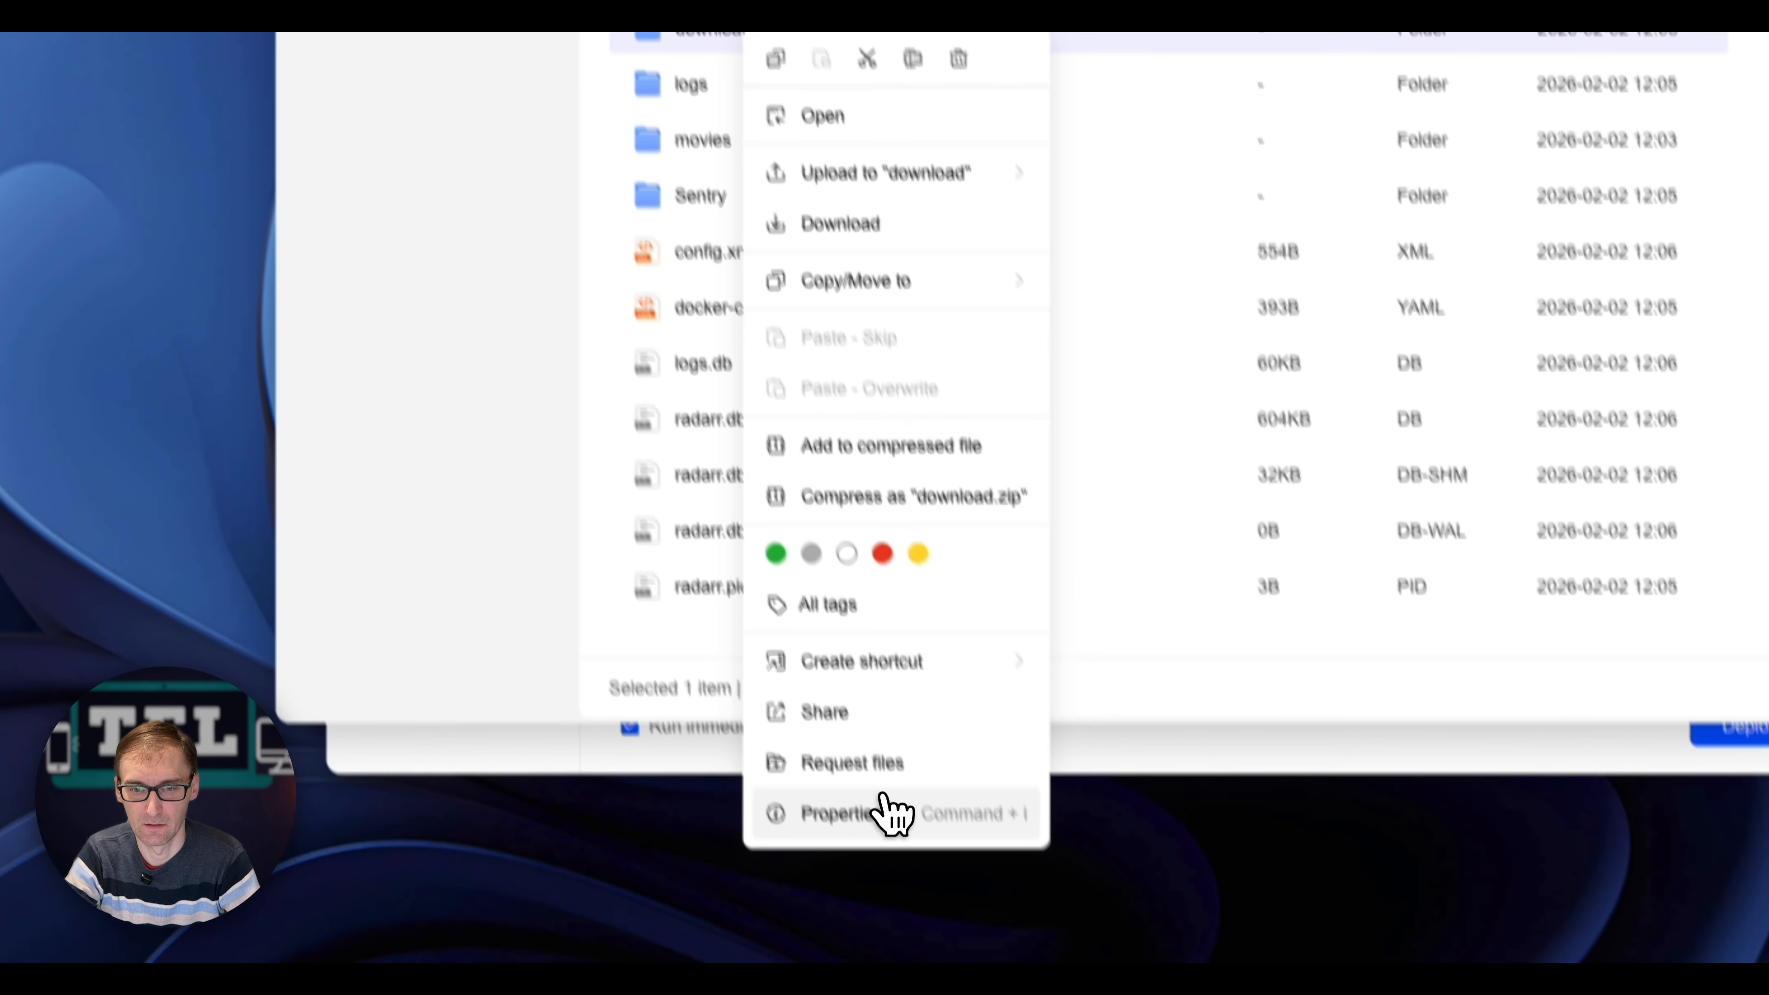
left_click(1170, 994)
left_click(1297, 484)
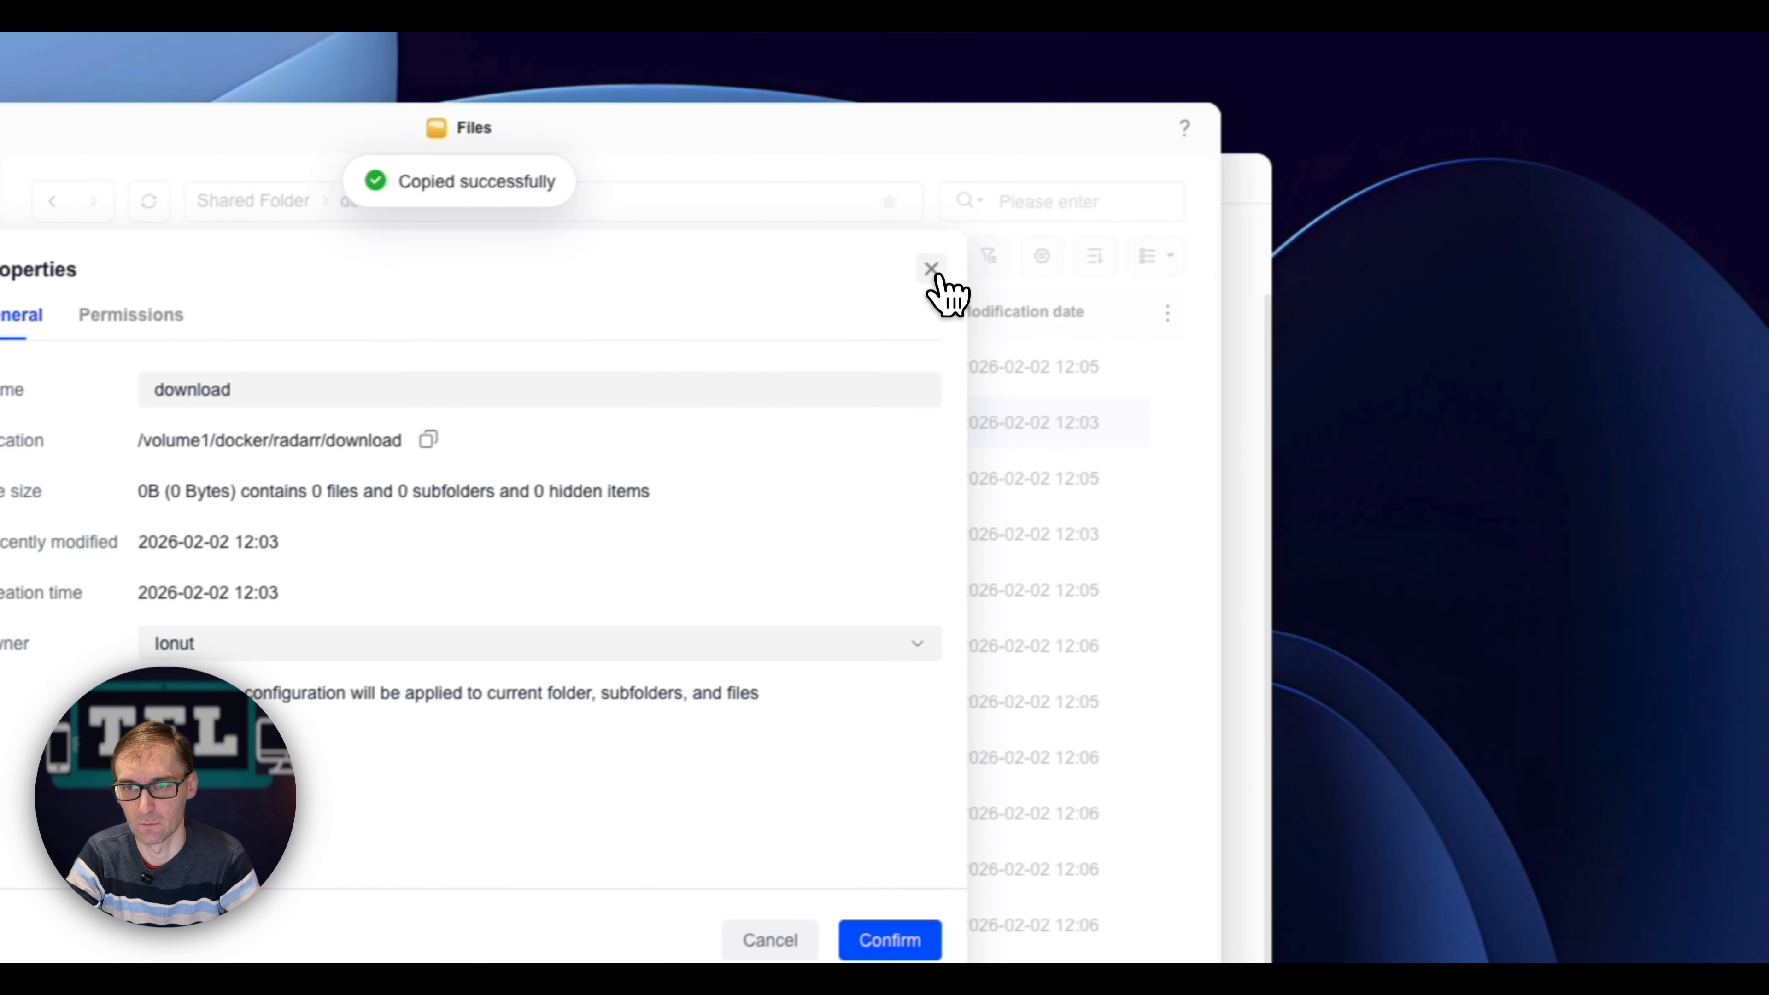
left_click(1343, 217)
left_click(1658, 400)
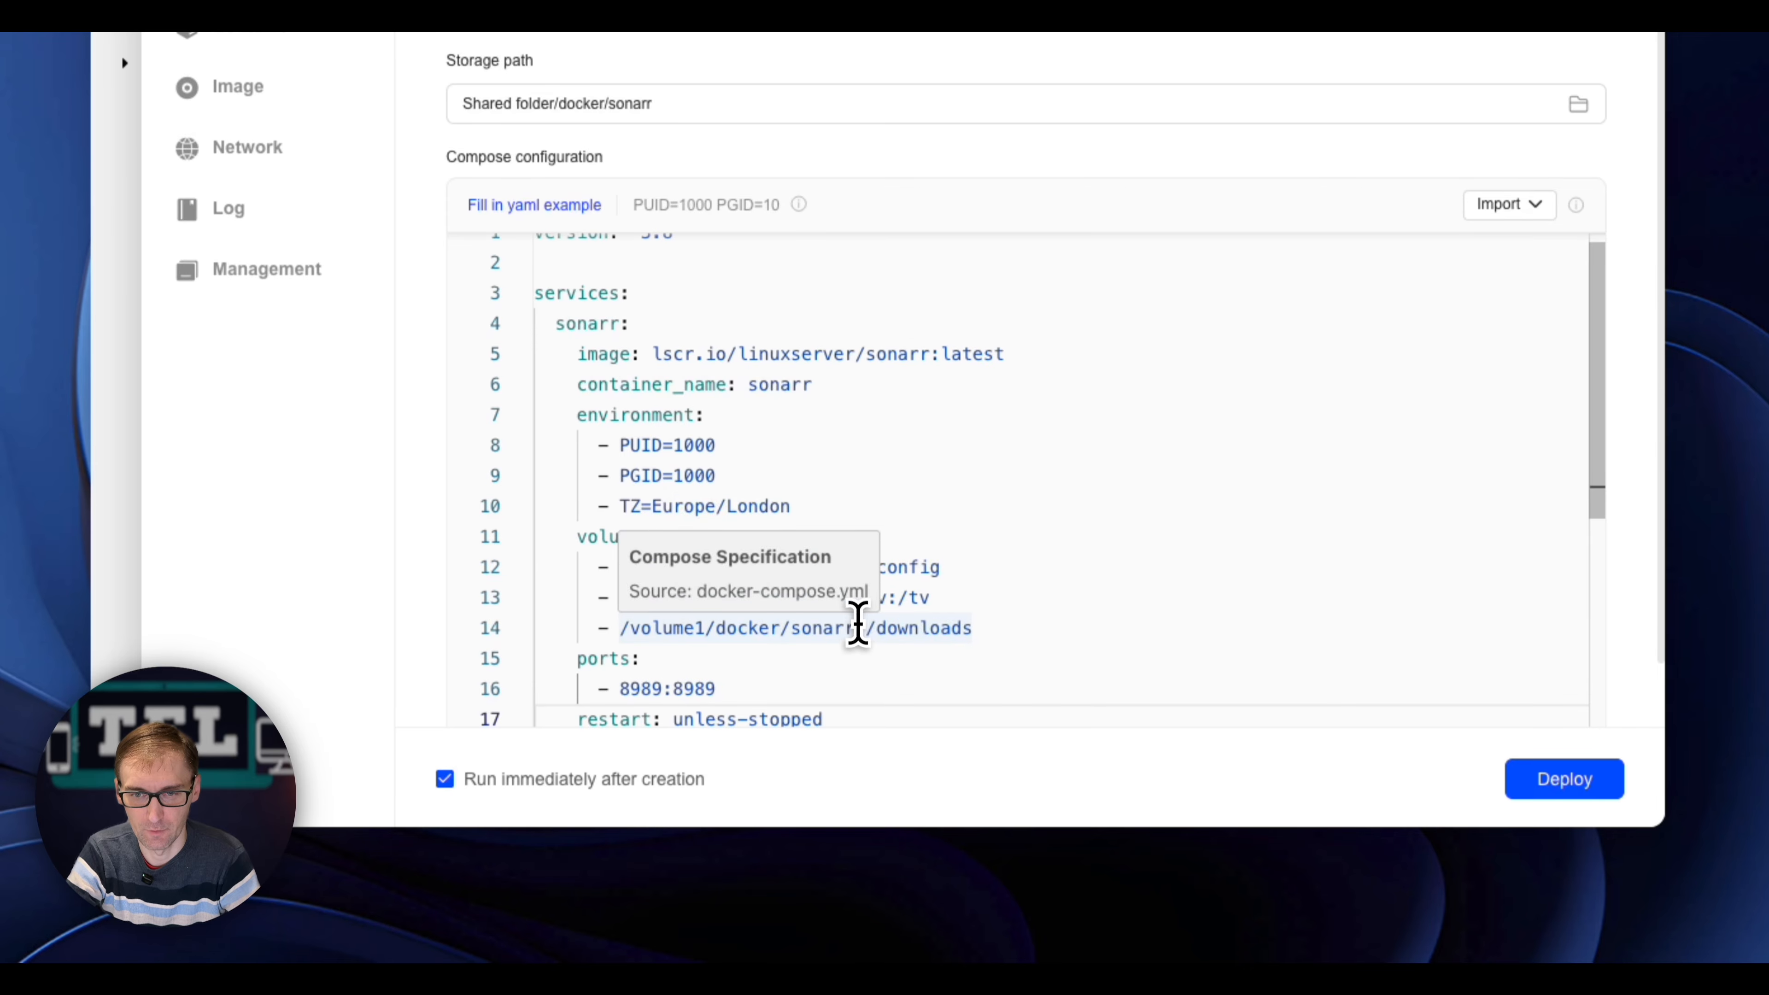
Step: Replace the downloads host path on line 14 with /volume1/docker/radarr/download and review the volumes in the sonarr compose configuration
left_click_drag(857, 625, 644, 625)
key("super+v")
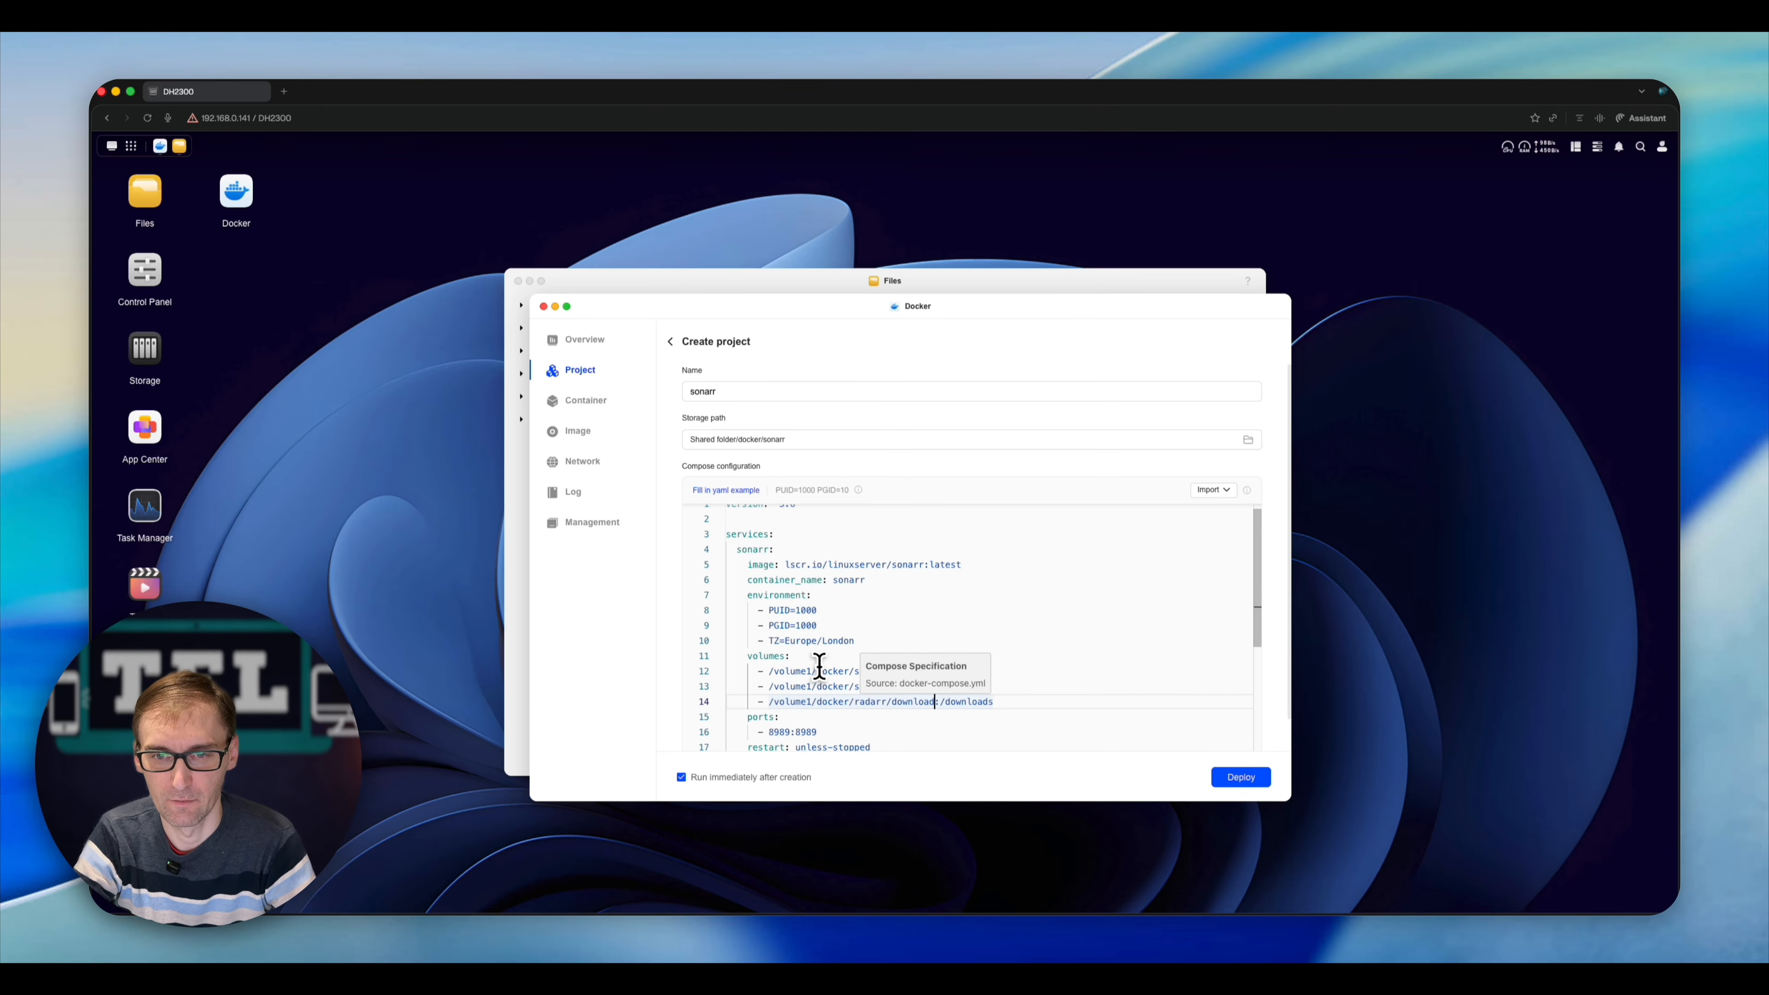
scroll(819, 665, "down", 5)
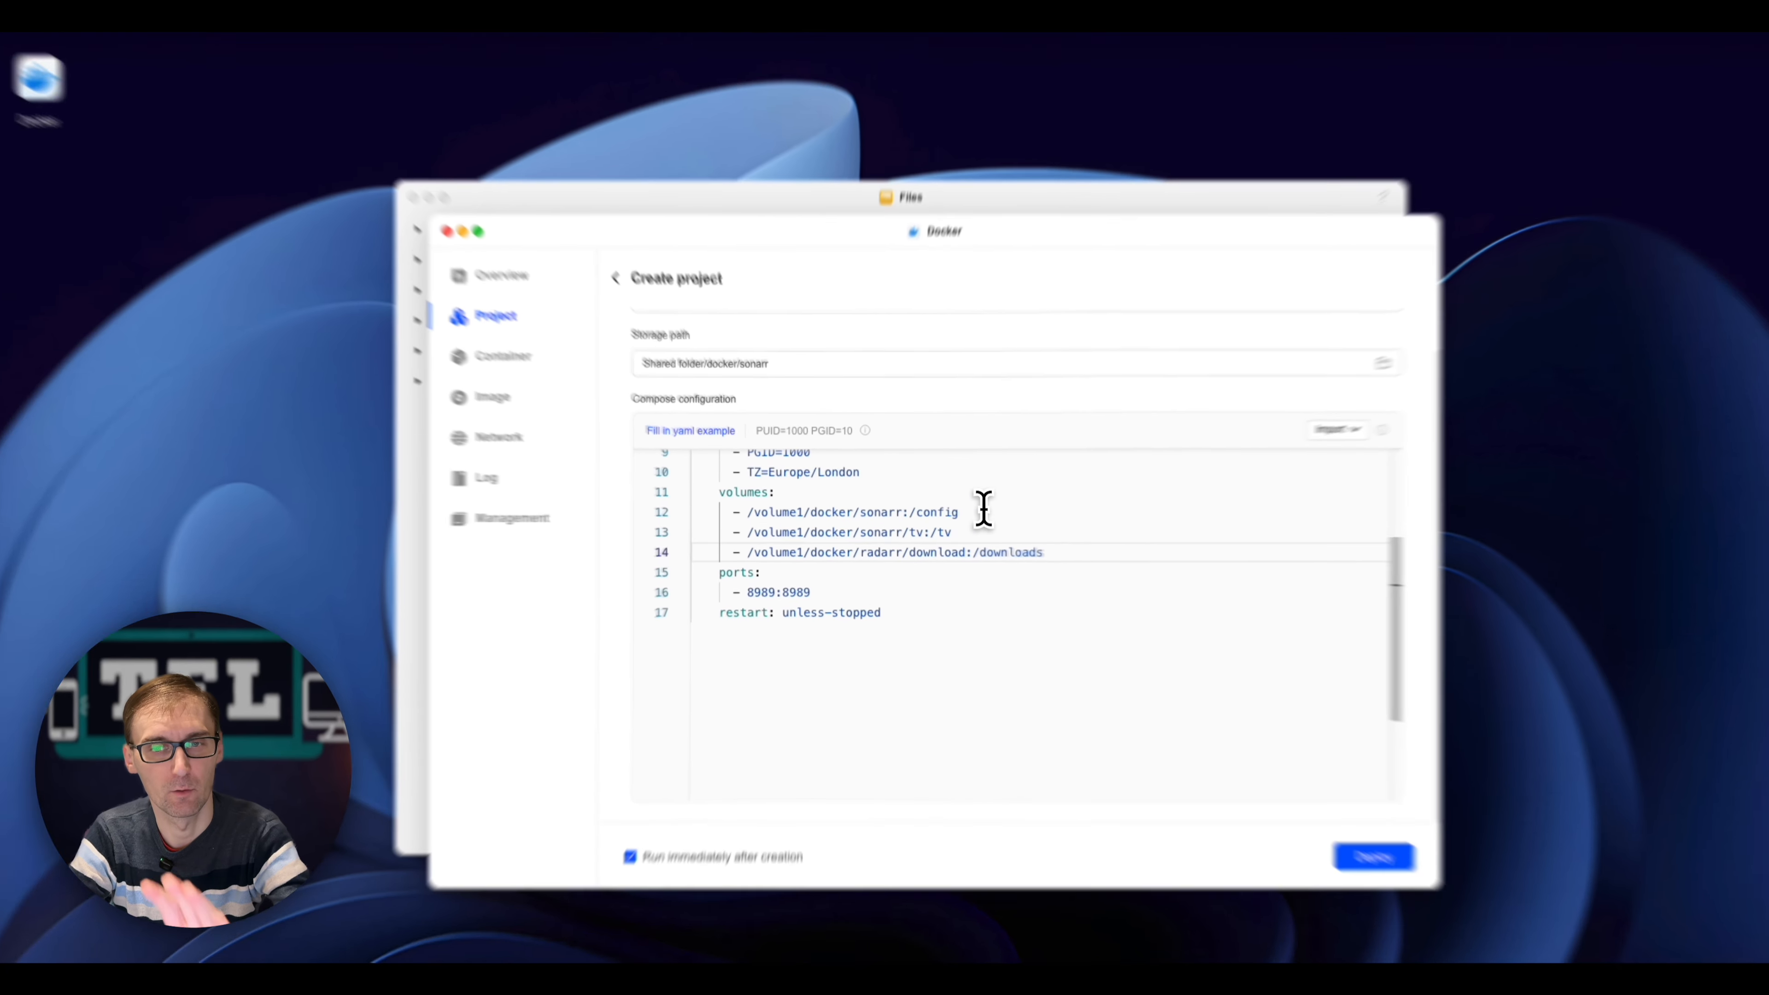
left_click_drag(930, 517, 767, 514)
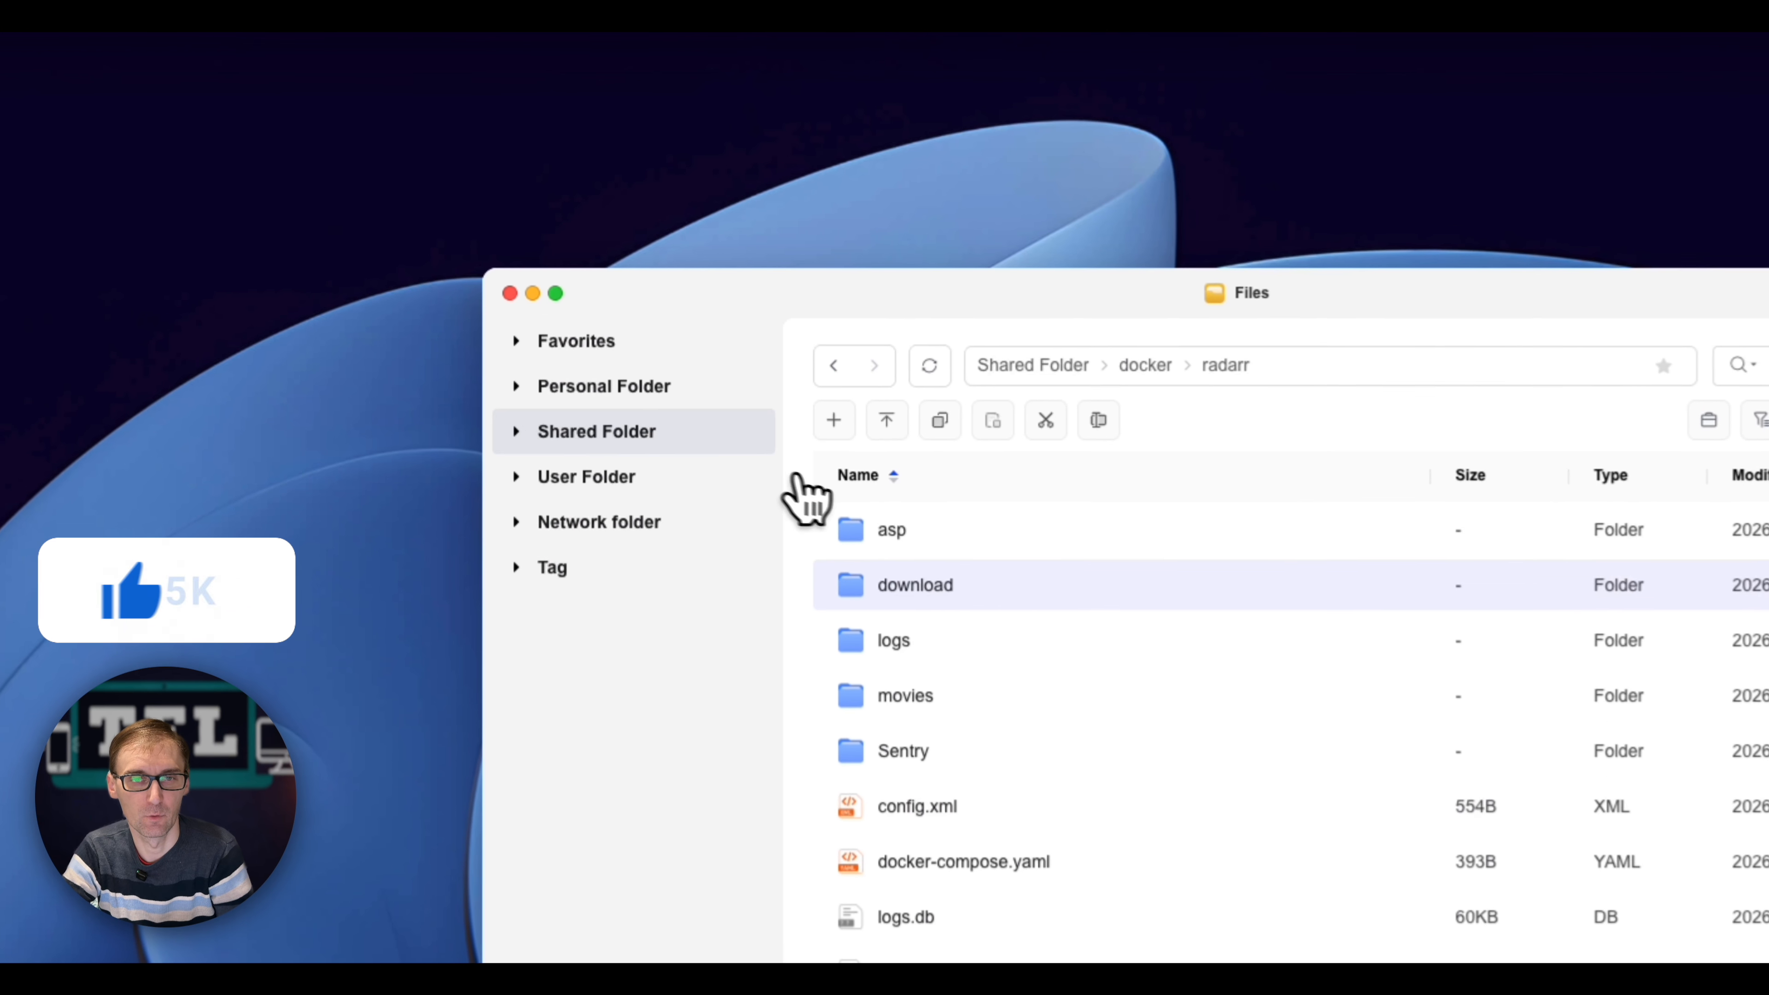
Step: Copy the location path of the Test shared folder from its properties in Files and return to the sonarr project
left_click(533, 388)
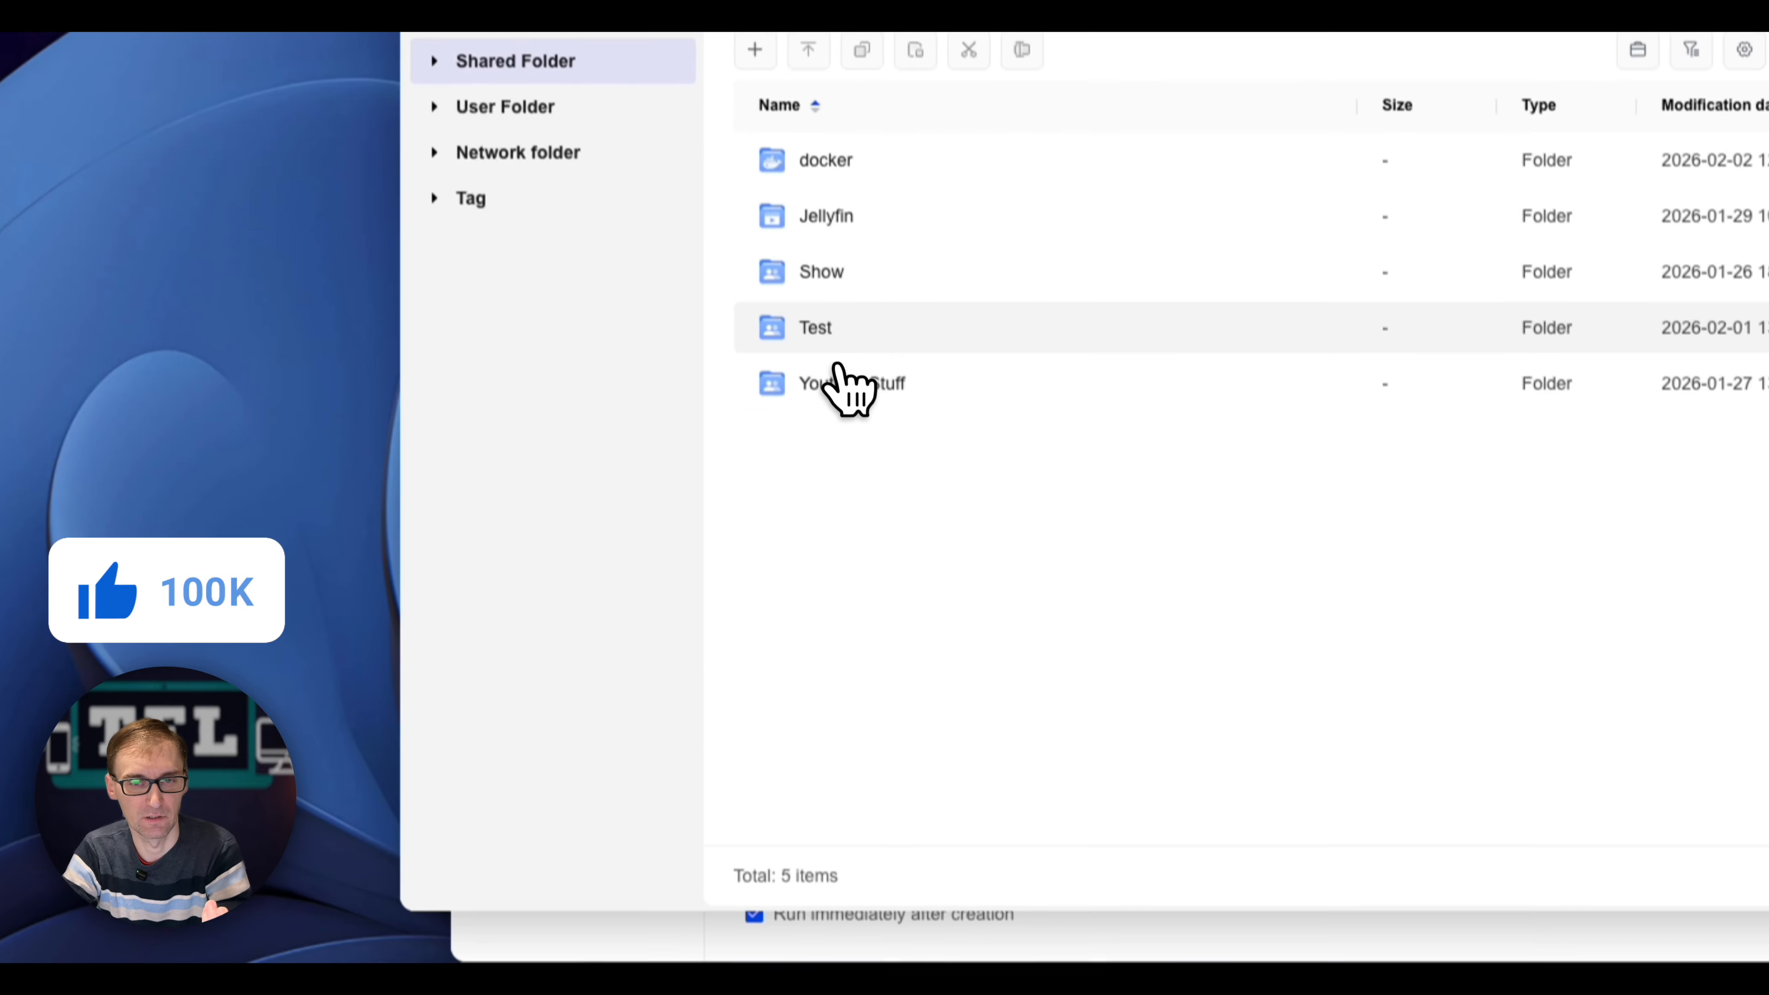
right_click(913, 713)
left_click(905, 722)
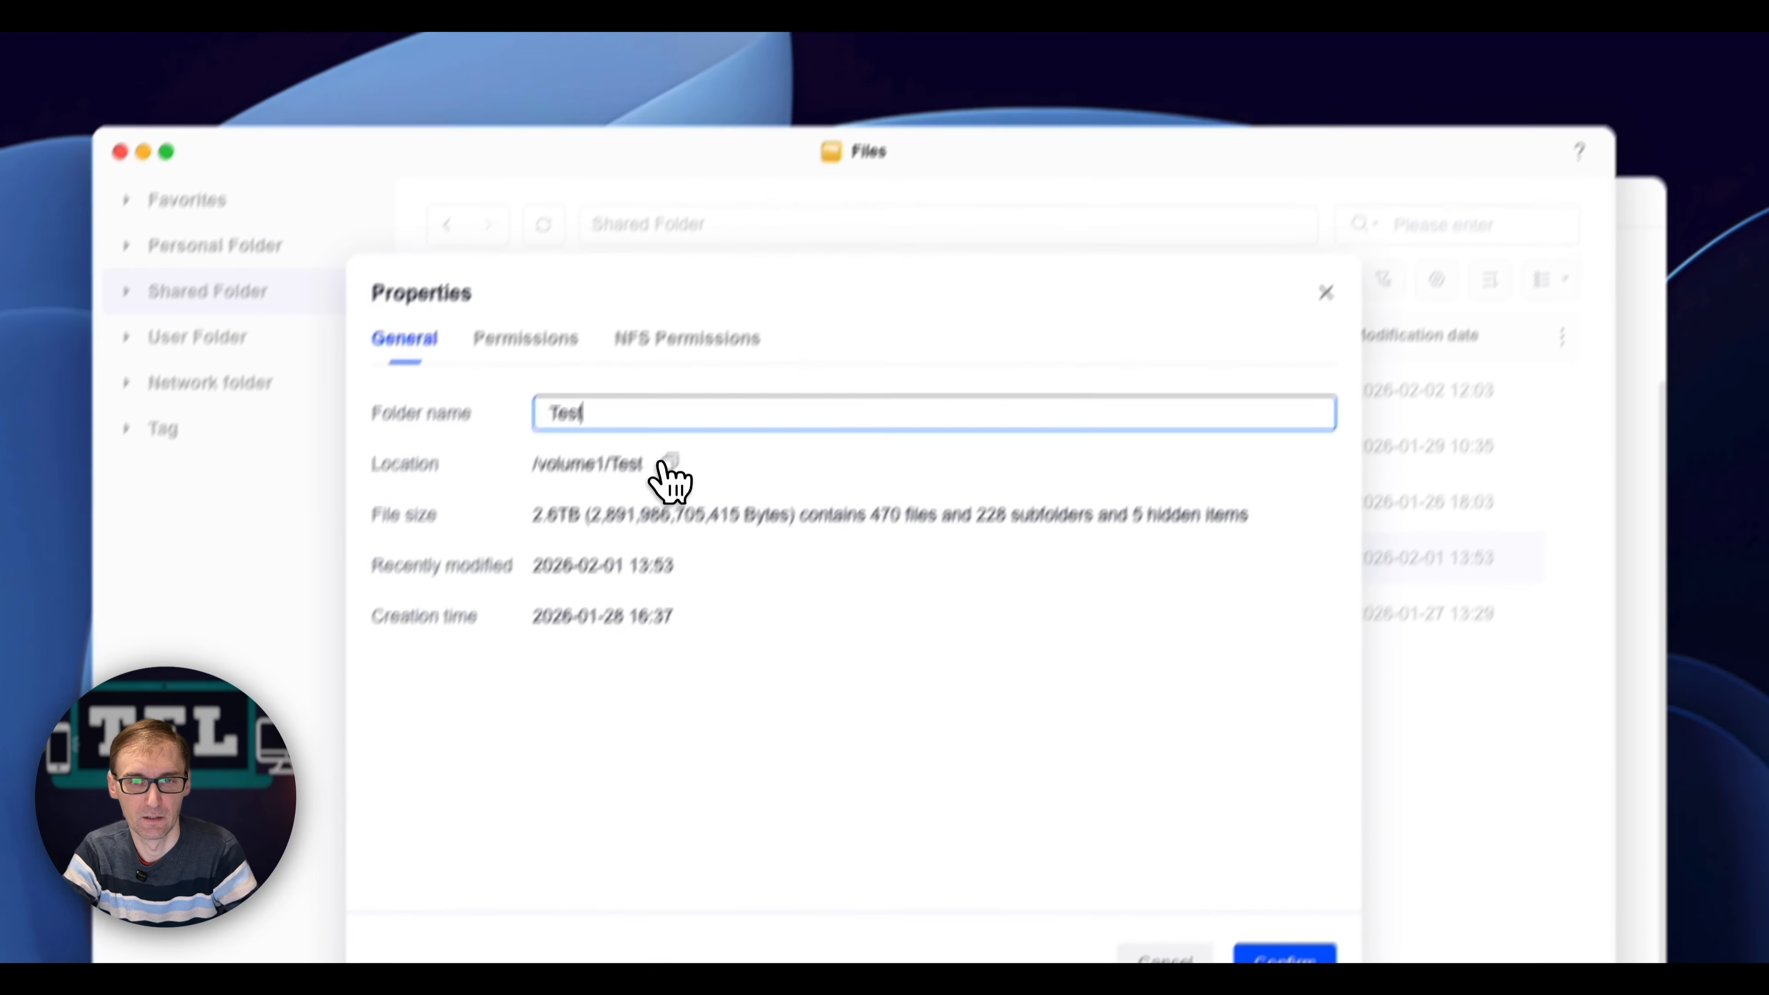
left_click(669, 461)
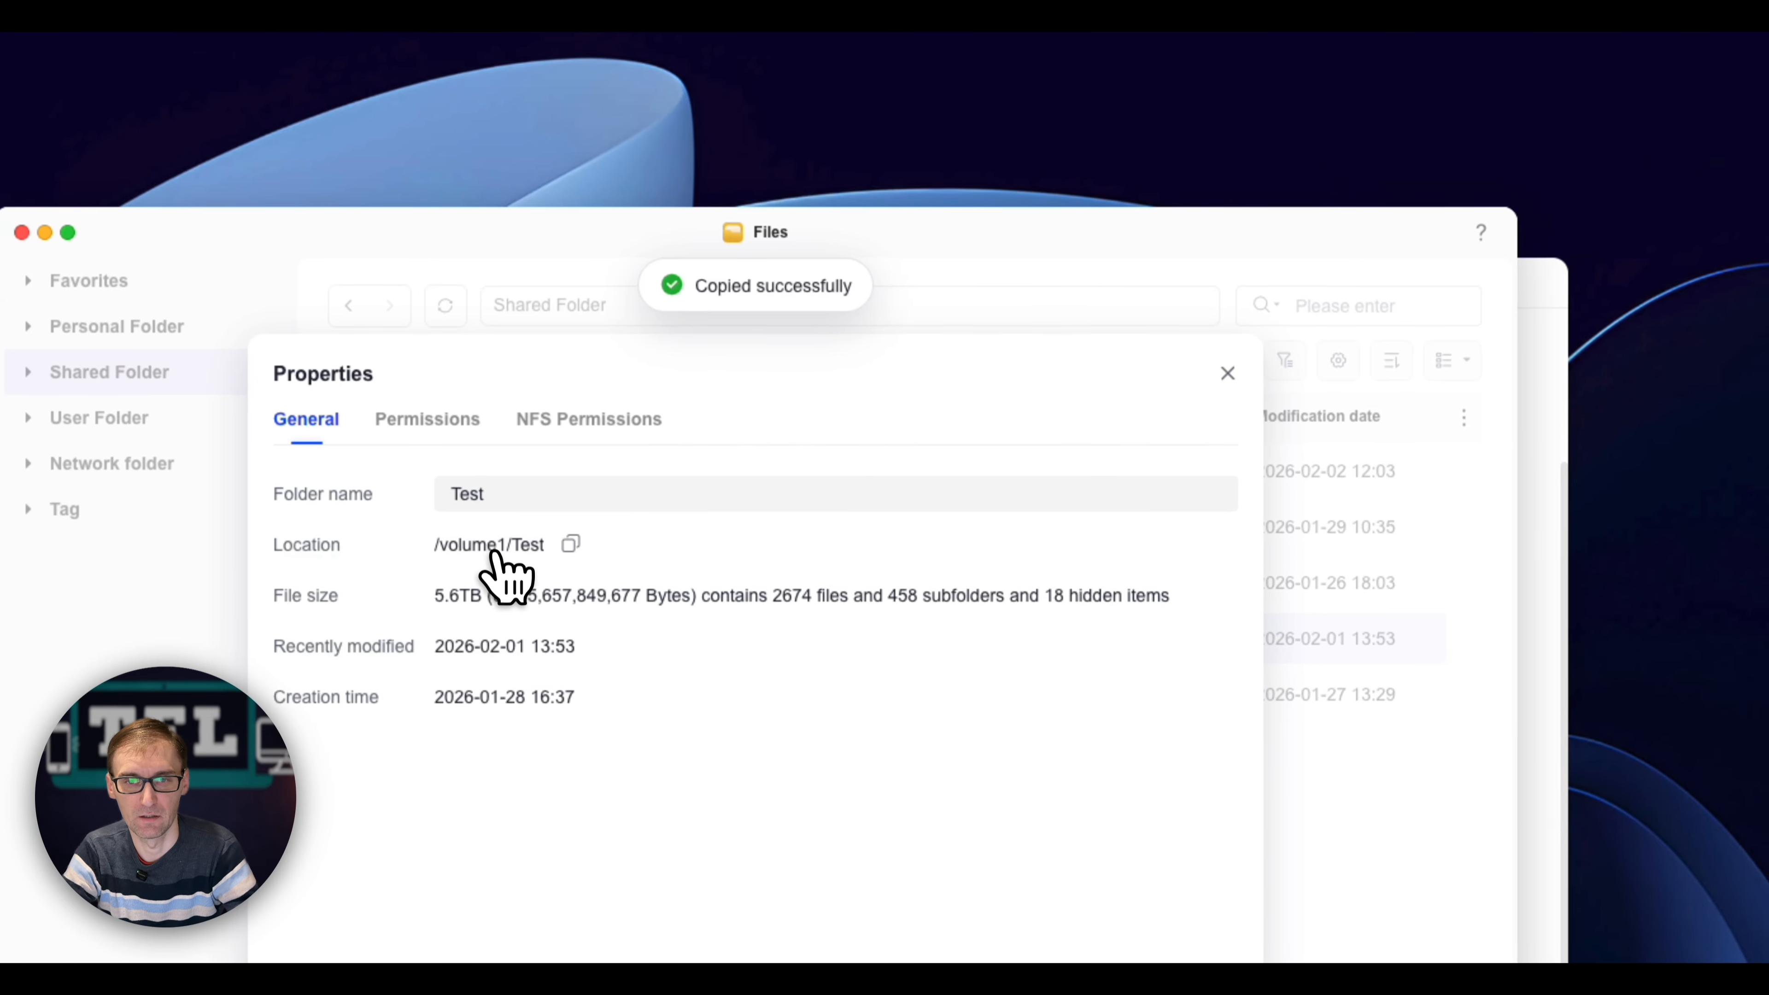
left_click(1224, 372)
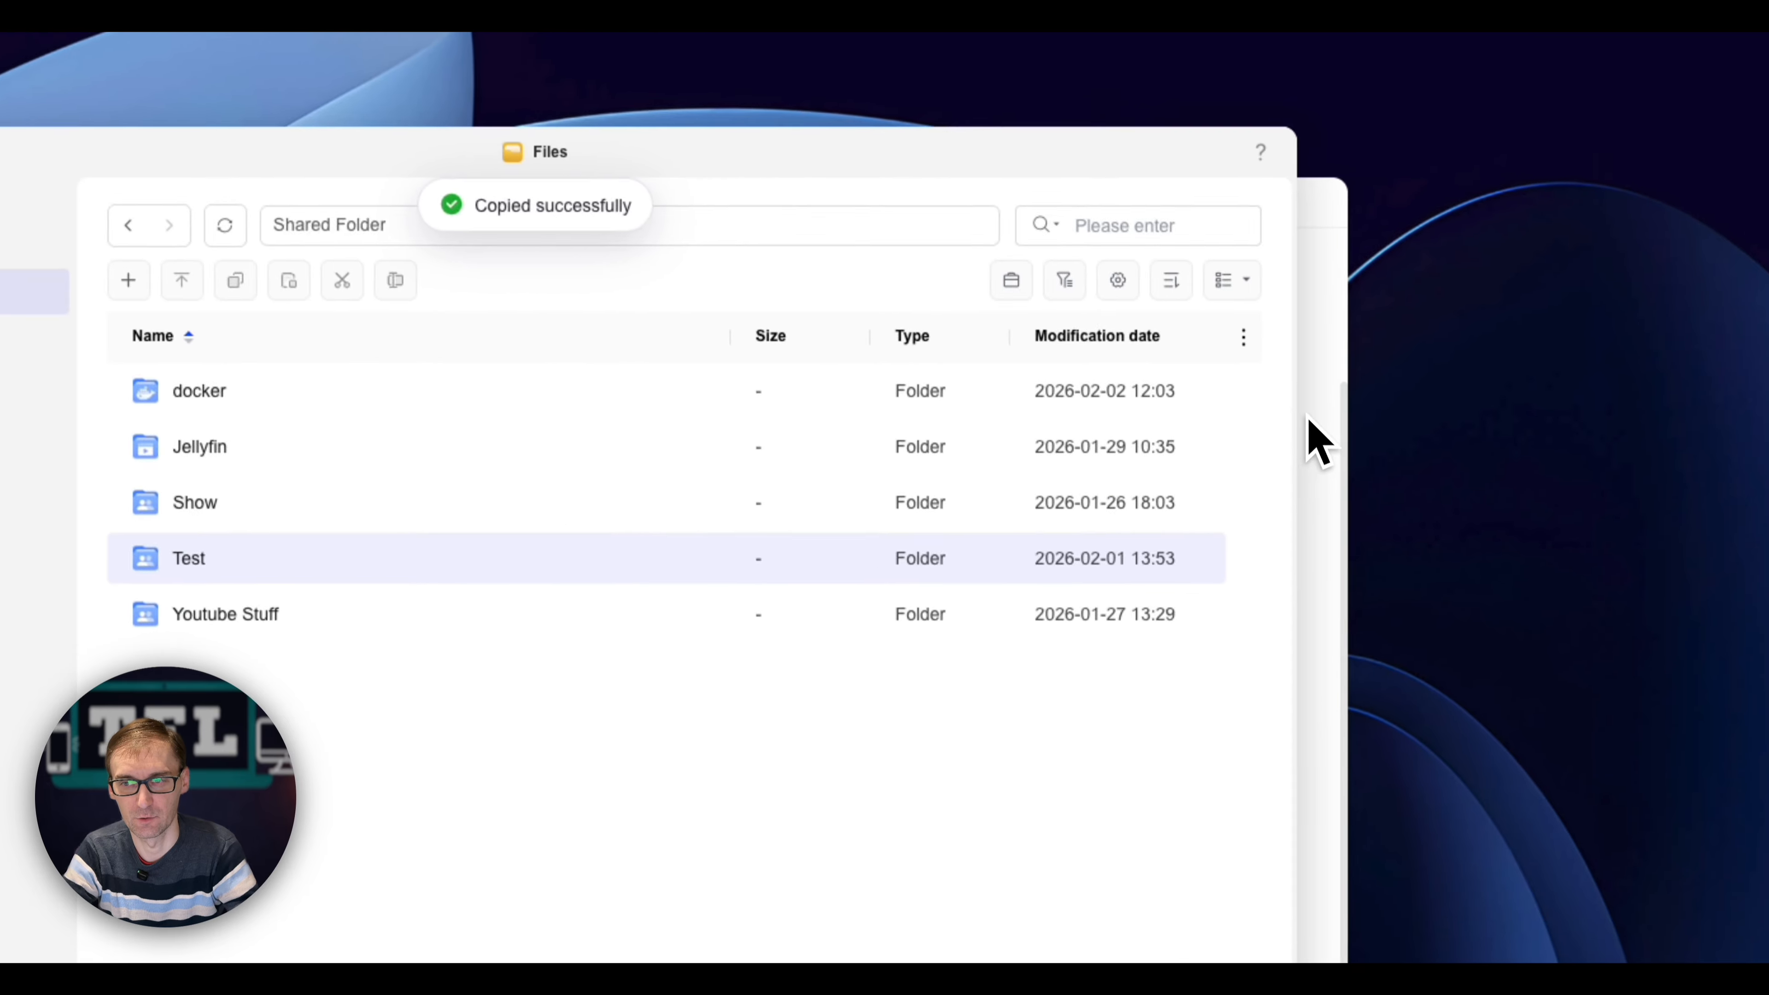
left_click(1534, 496)
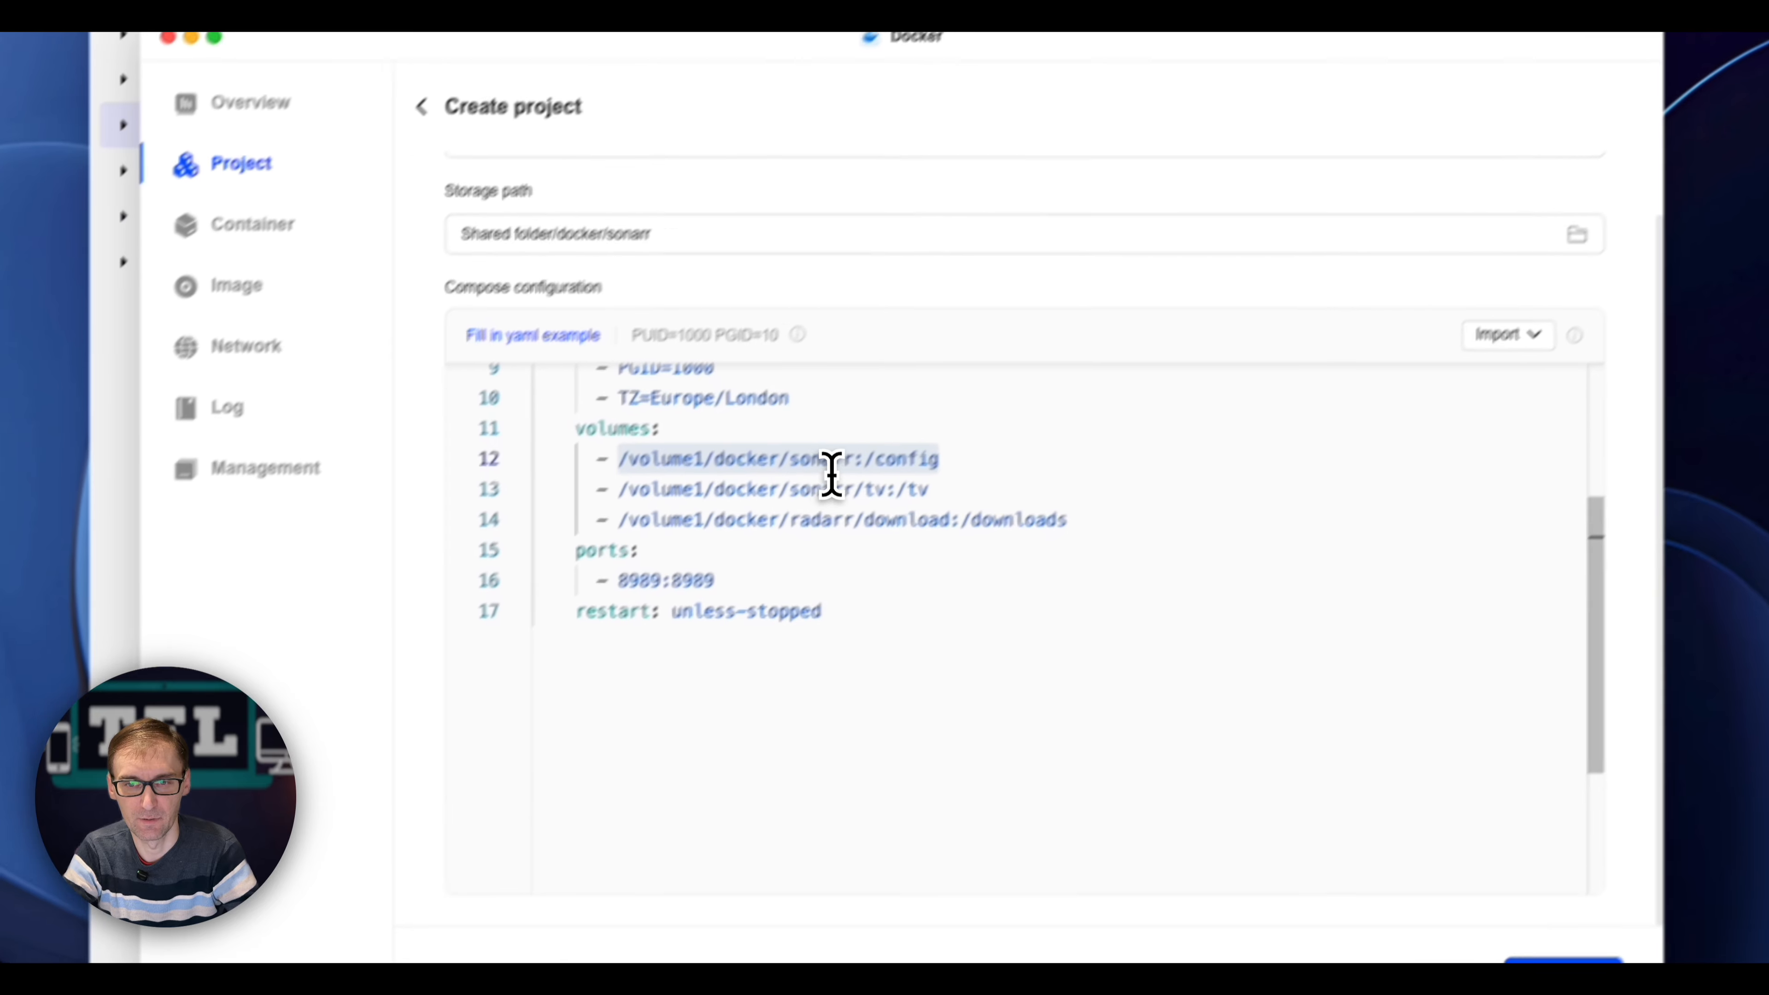
Step: Try /volume1/Test as the downloads host path on line 14 of the compose configuration, and undo the replacement
left_click(500, 647)
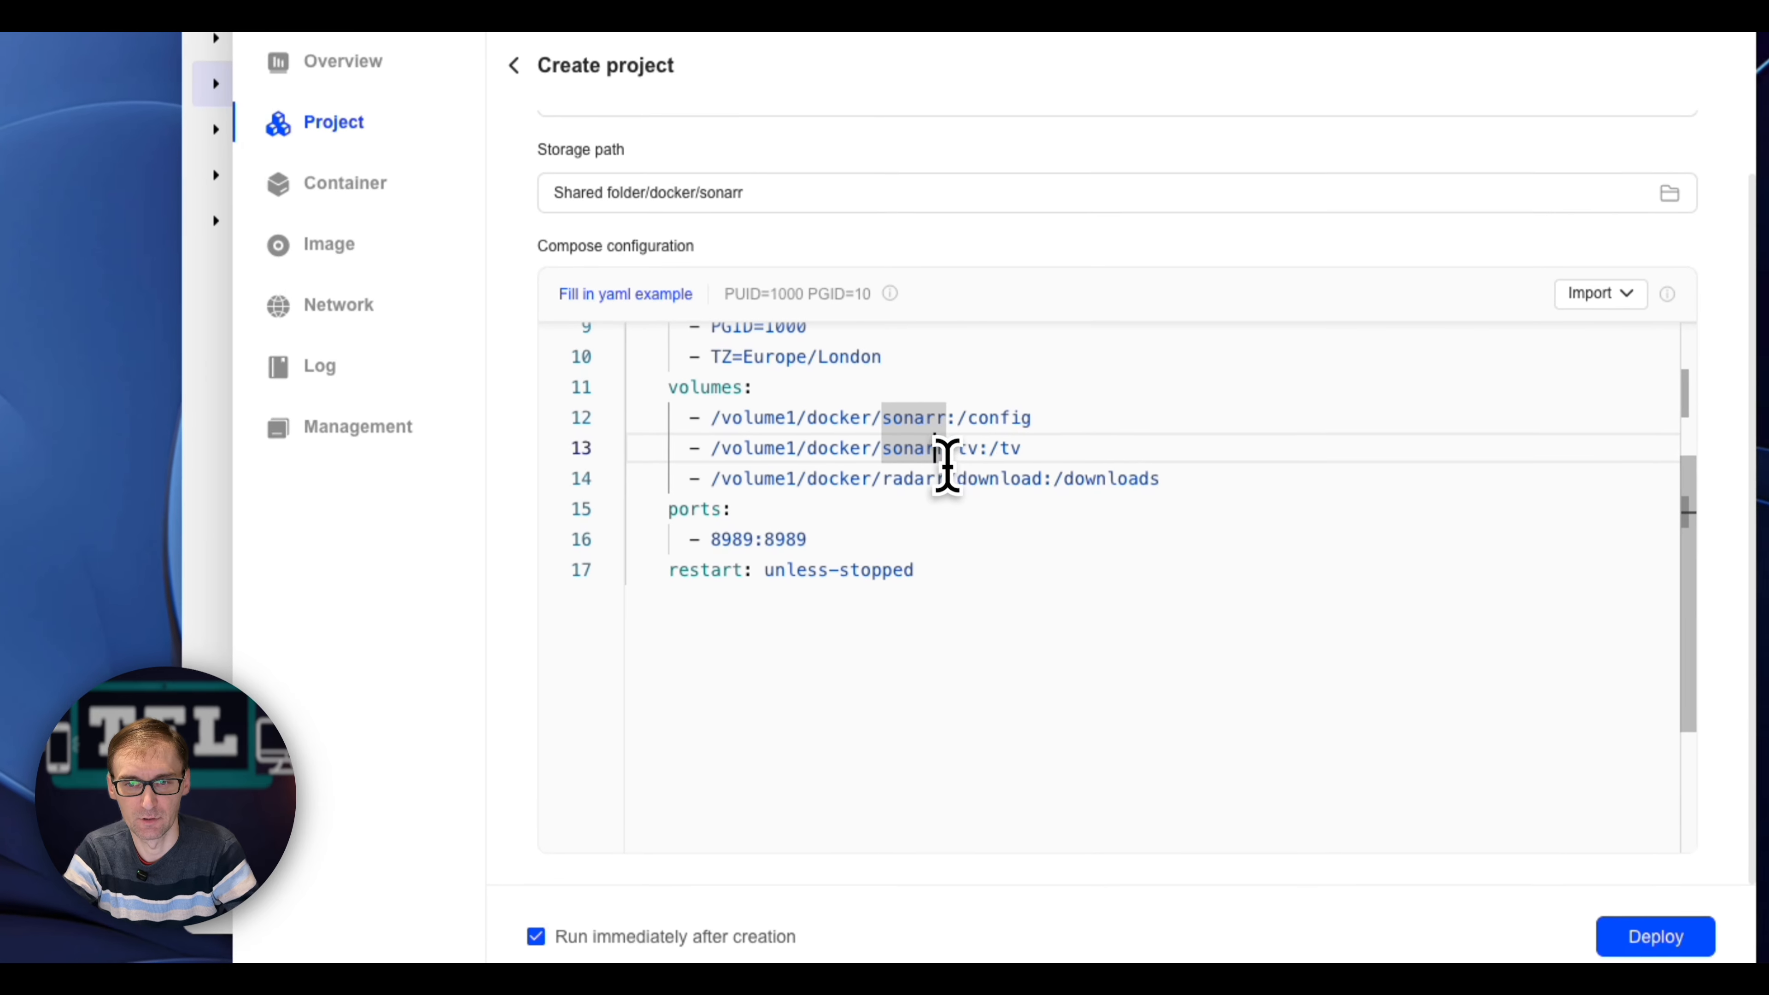
left_click_drag(604, 678, 581, 680)
left_click_drag(1029, 478, 712, 480)
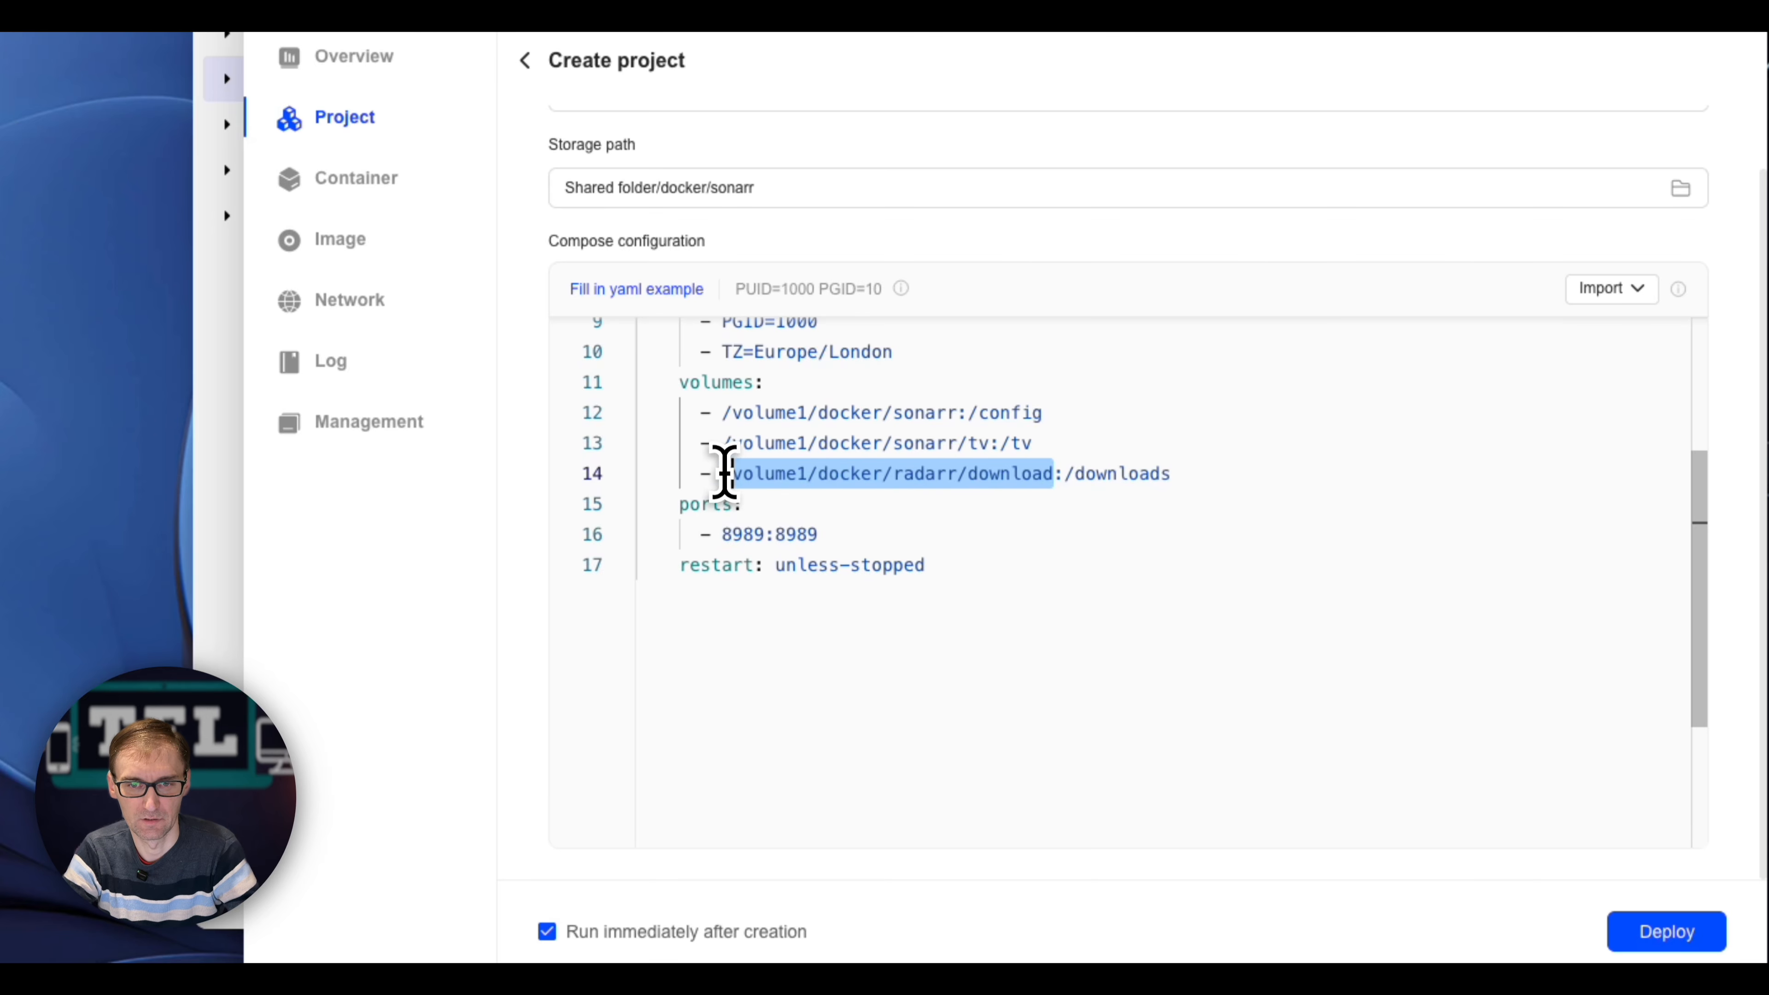
left_click_drag(724, 474, 1053, 475)
key("super+v")
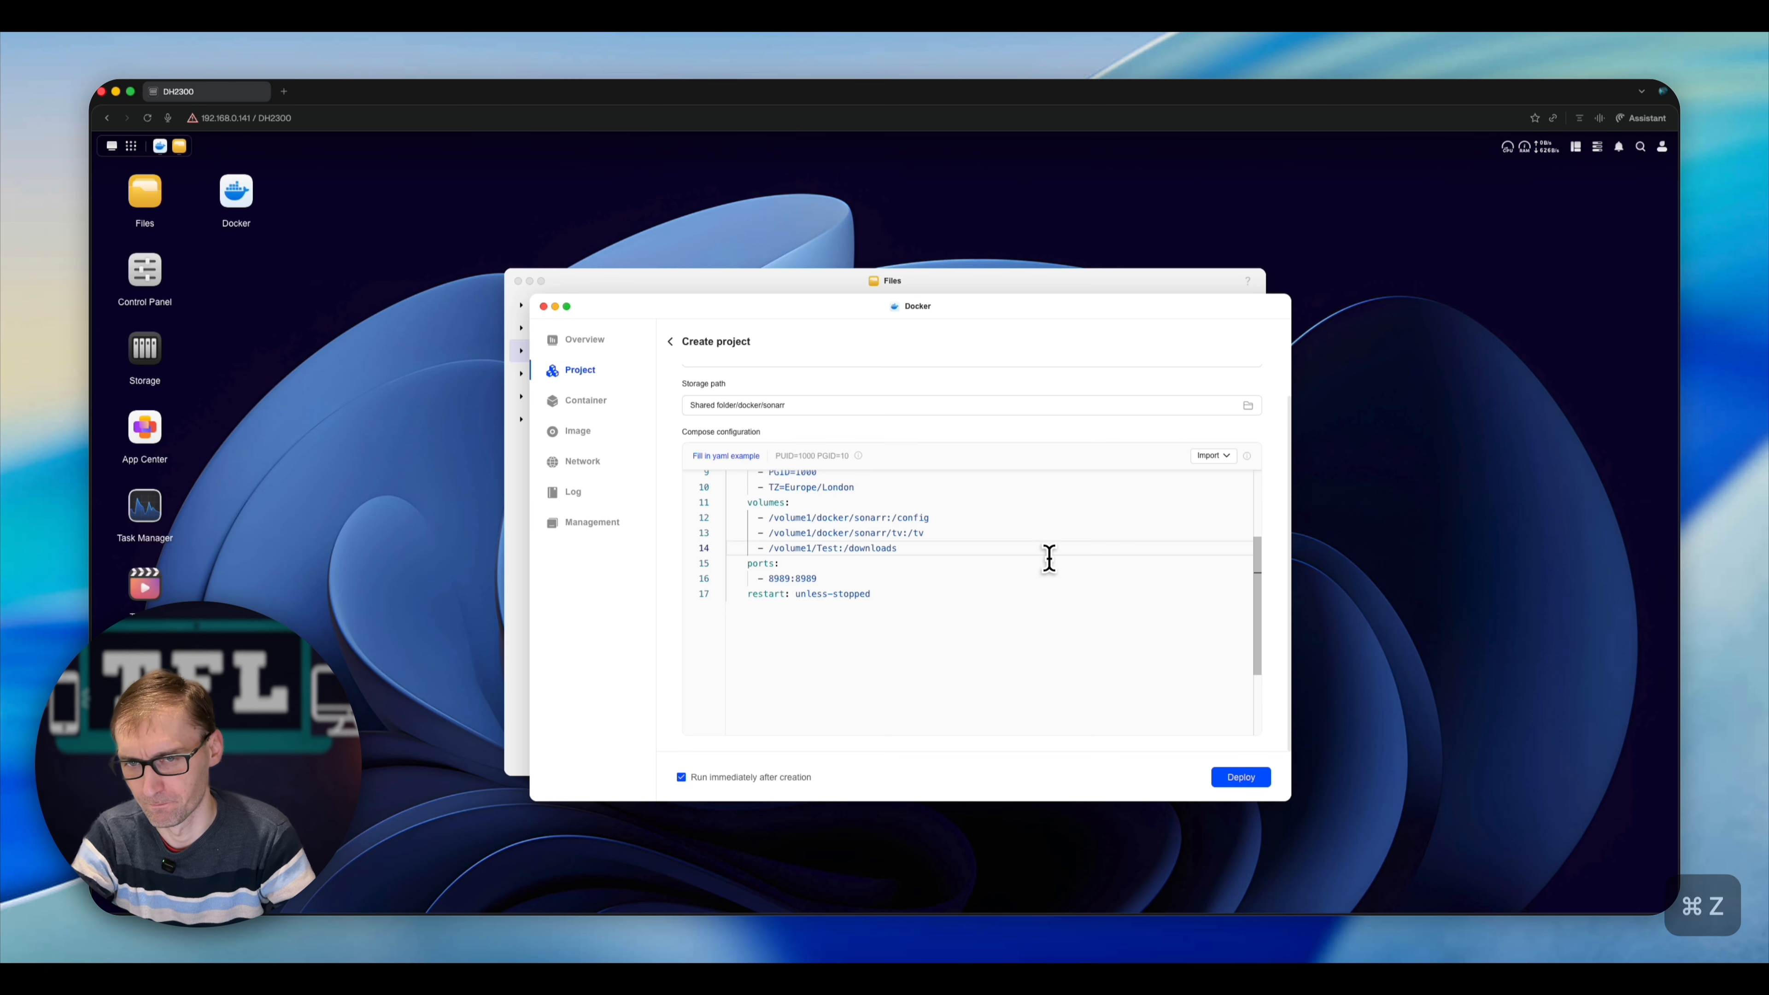
key("super+z")
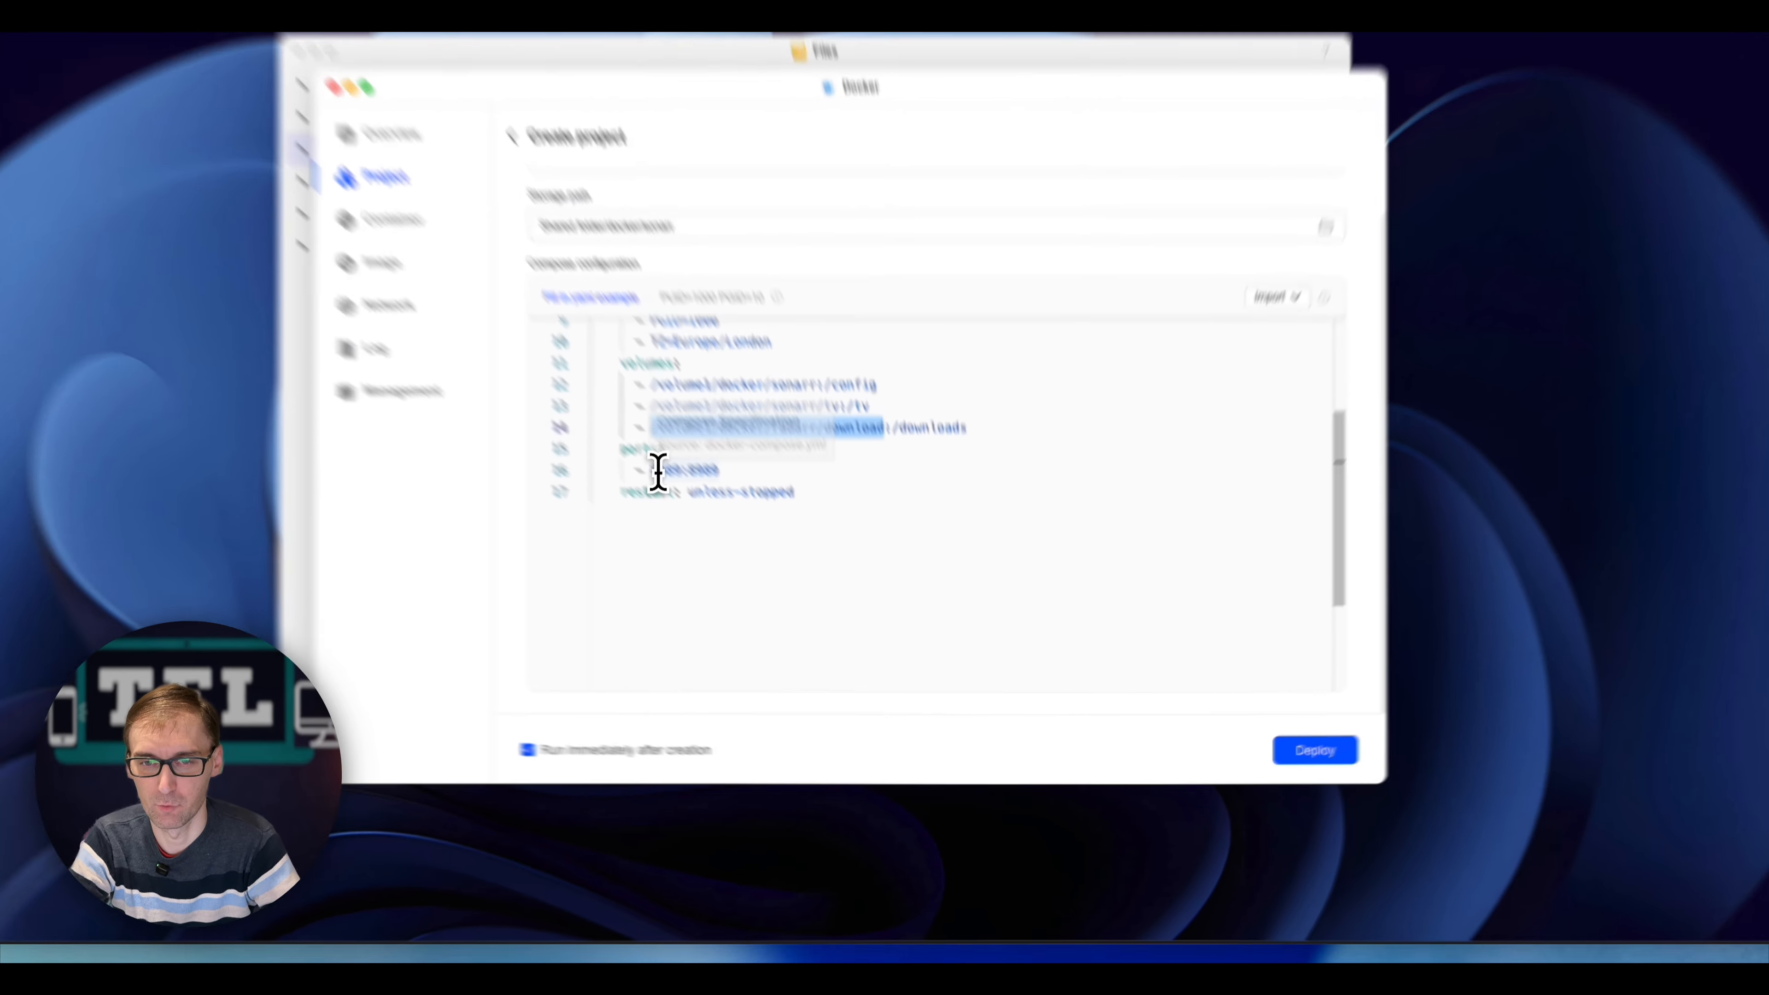
Step: Copy the host port 8989 from line 16 of the compose configuration and try to deploy the sonarr project
double_click(783, 578)
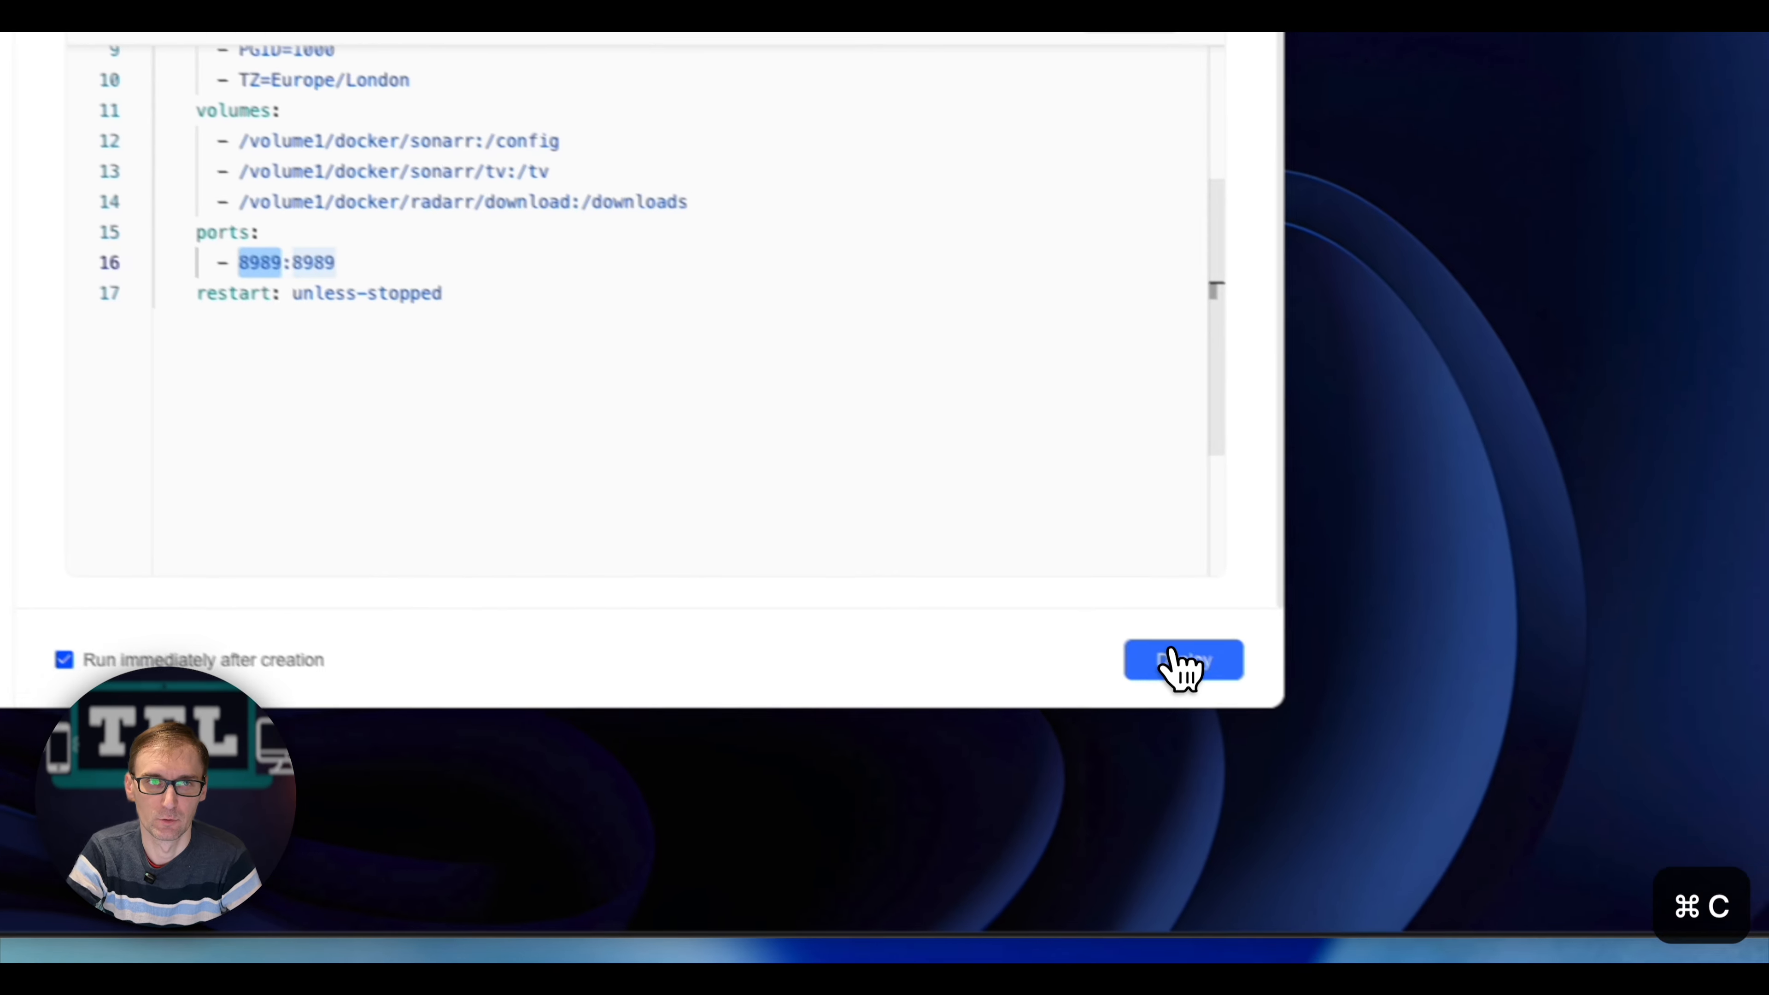
left_click(1417, 712)
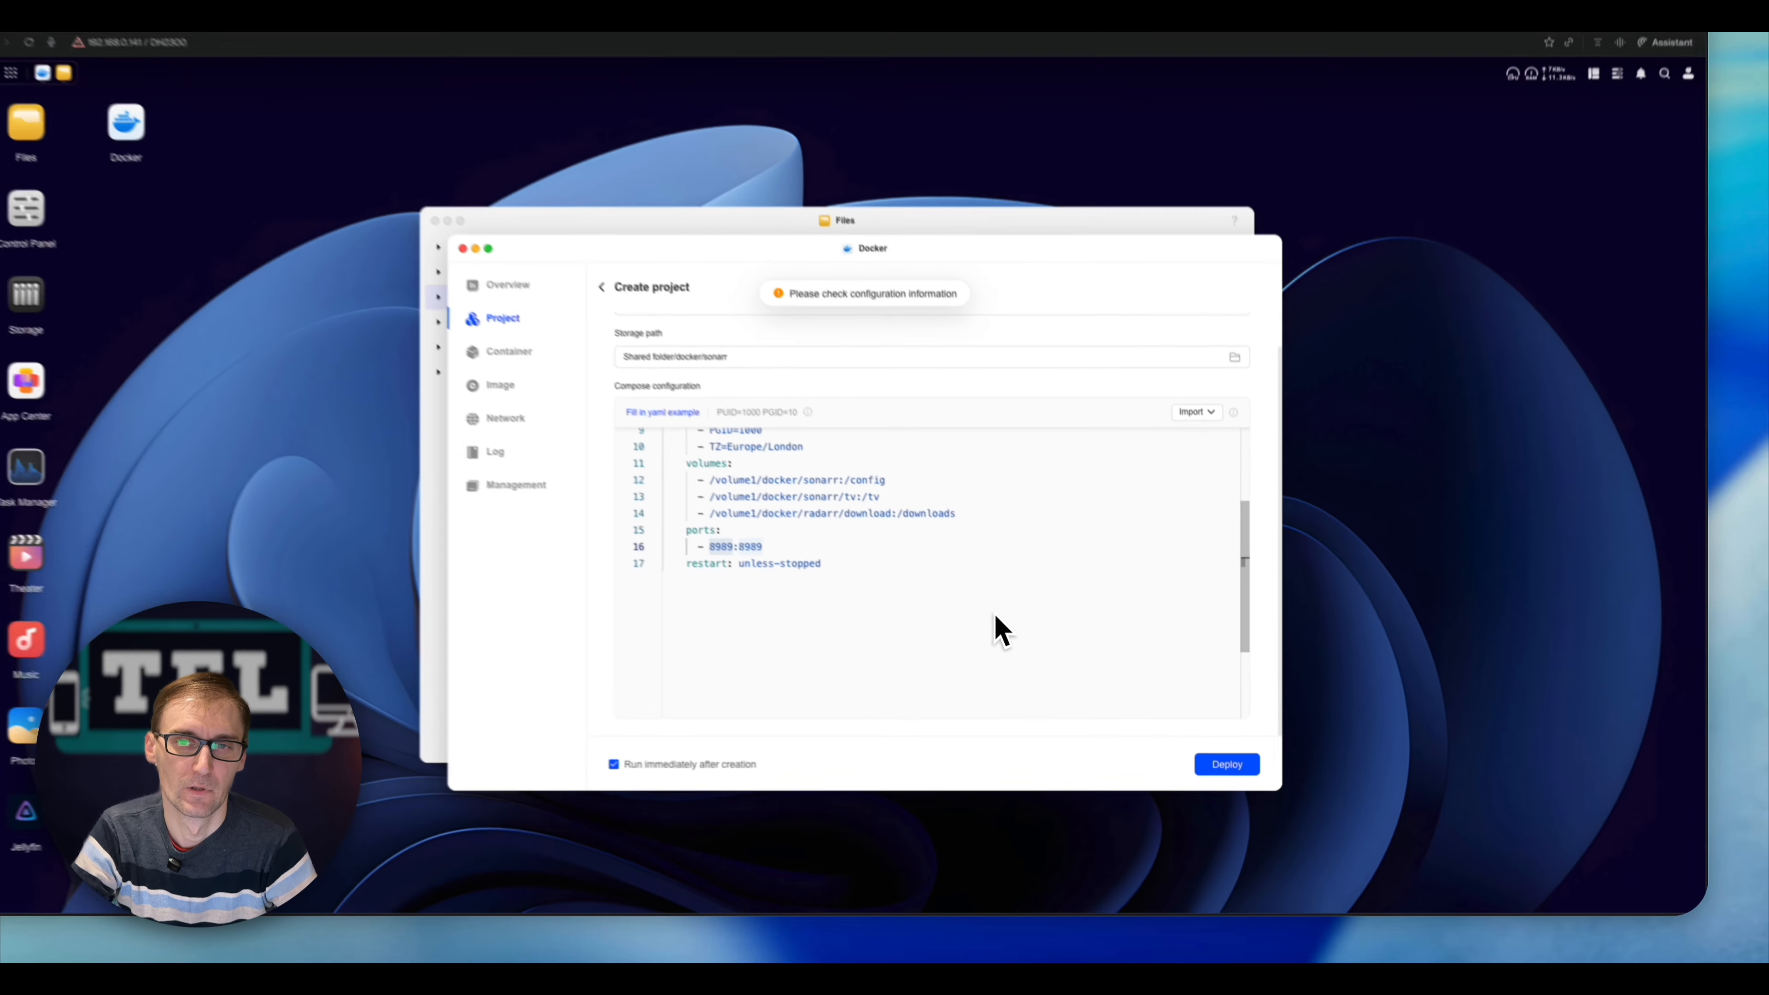
scroll(647, 380, "down", 5)
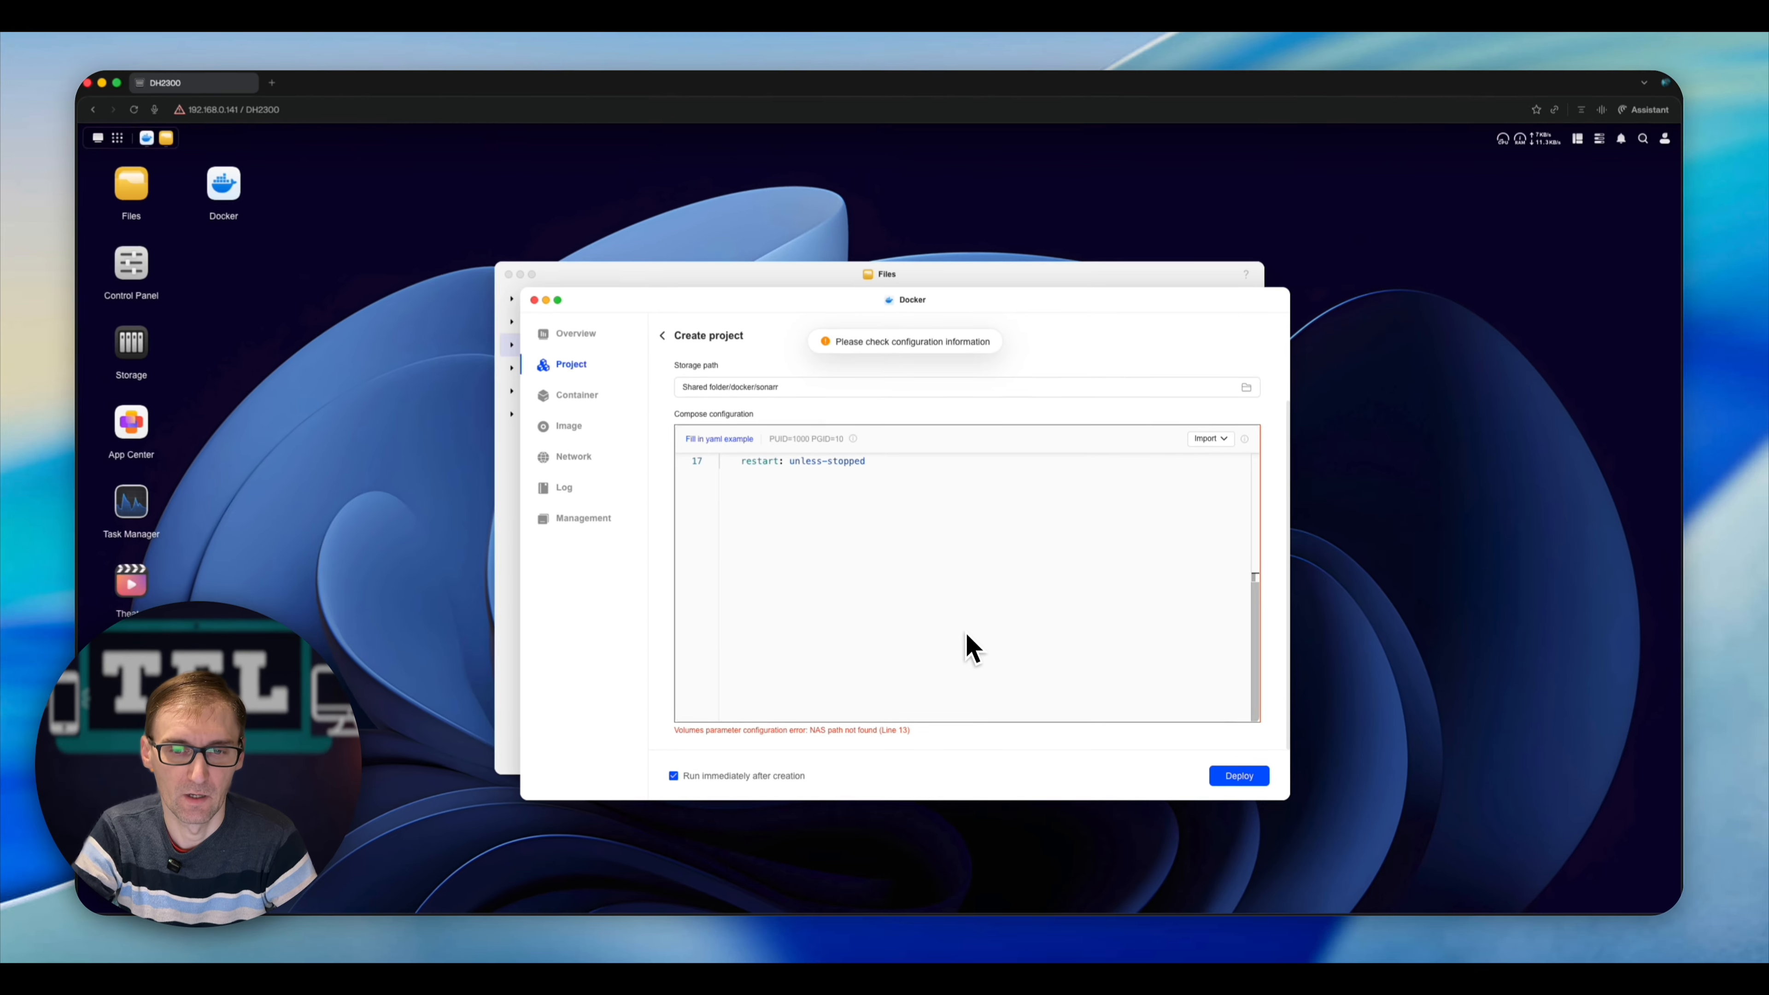
scroll(786, 632, "up", 3)
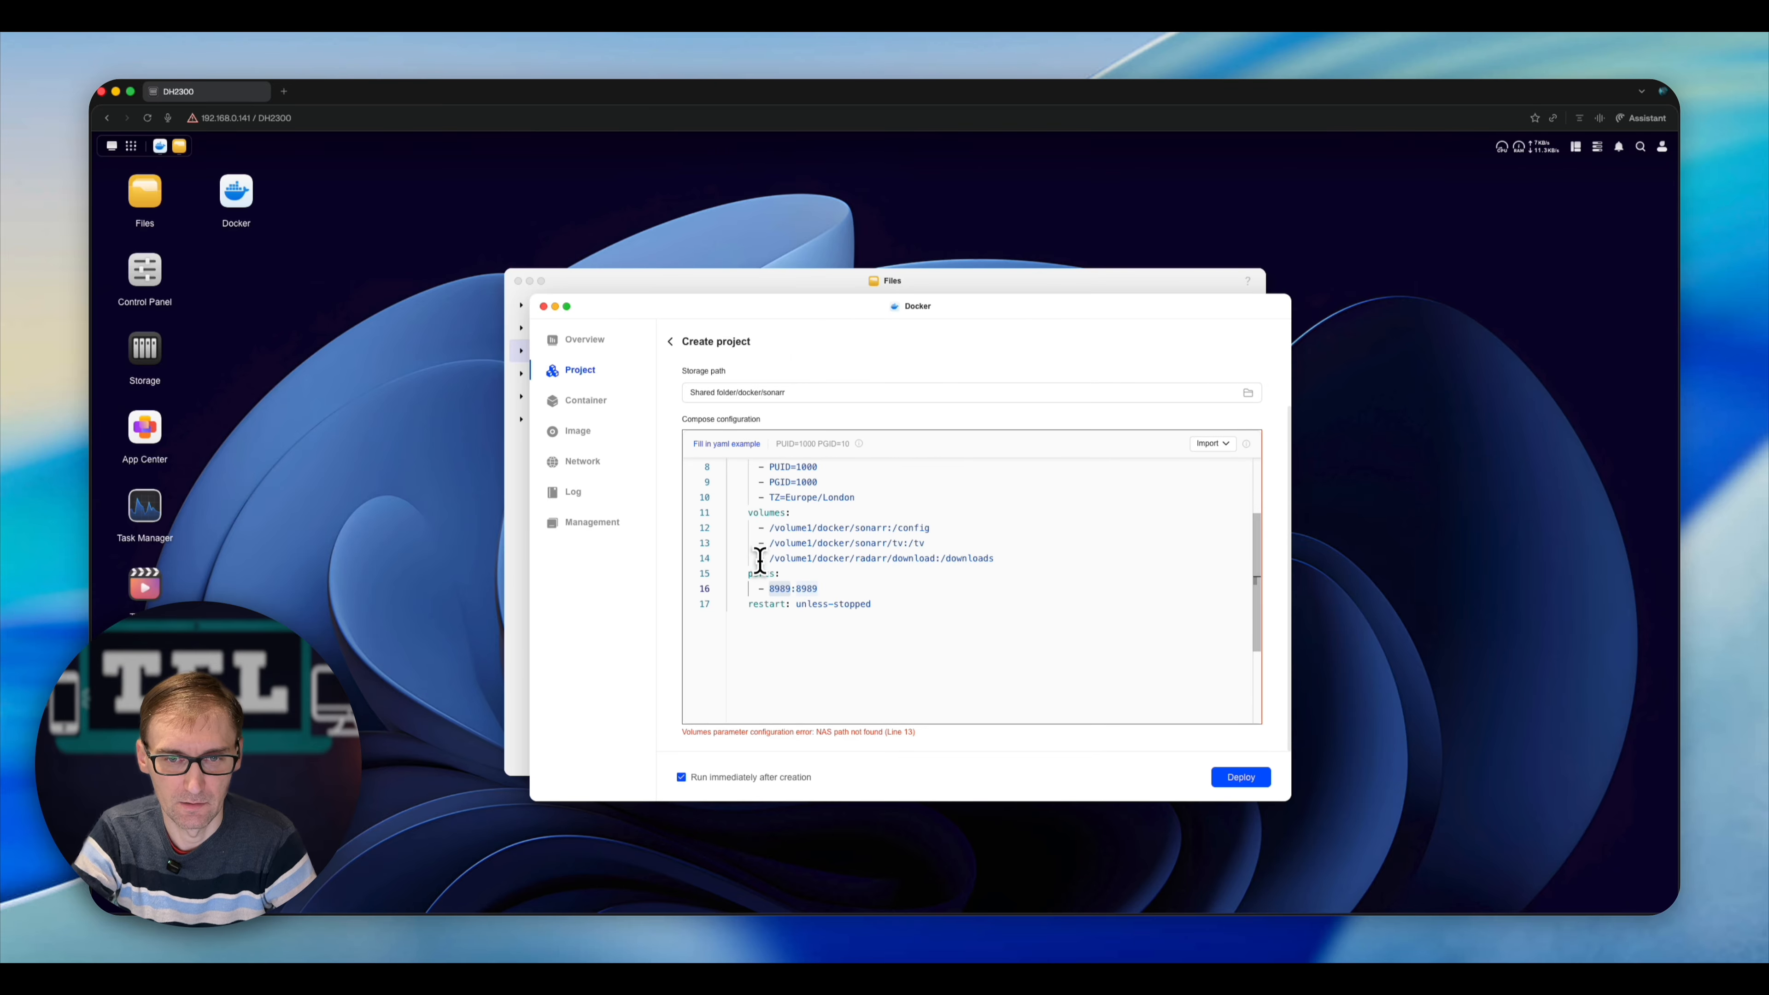
Step: Check the tv host path on line 13 against the subfolder names inside docker/sonarr in Files
left_click(776, 542)
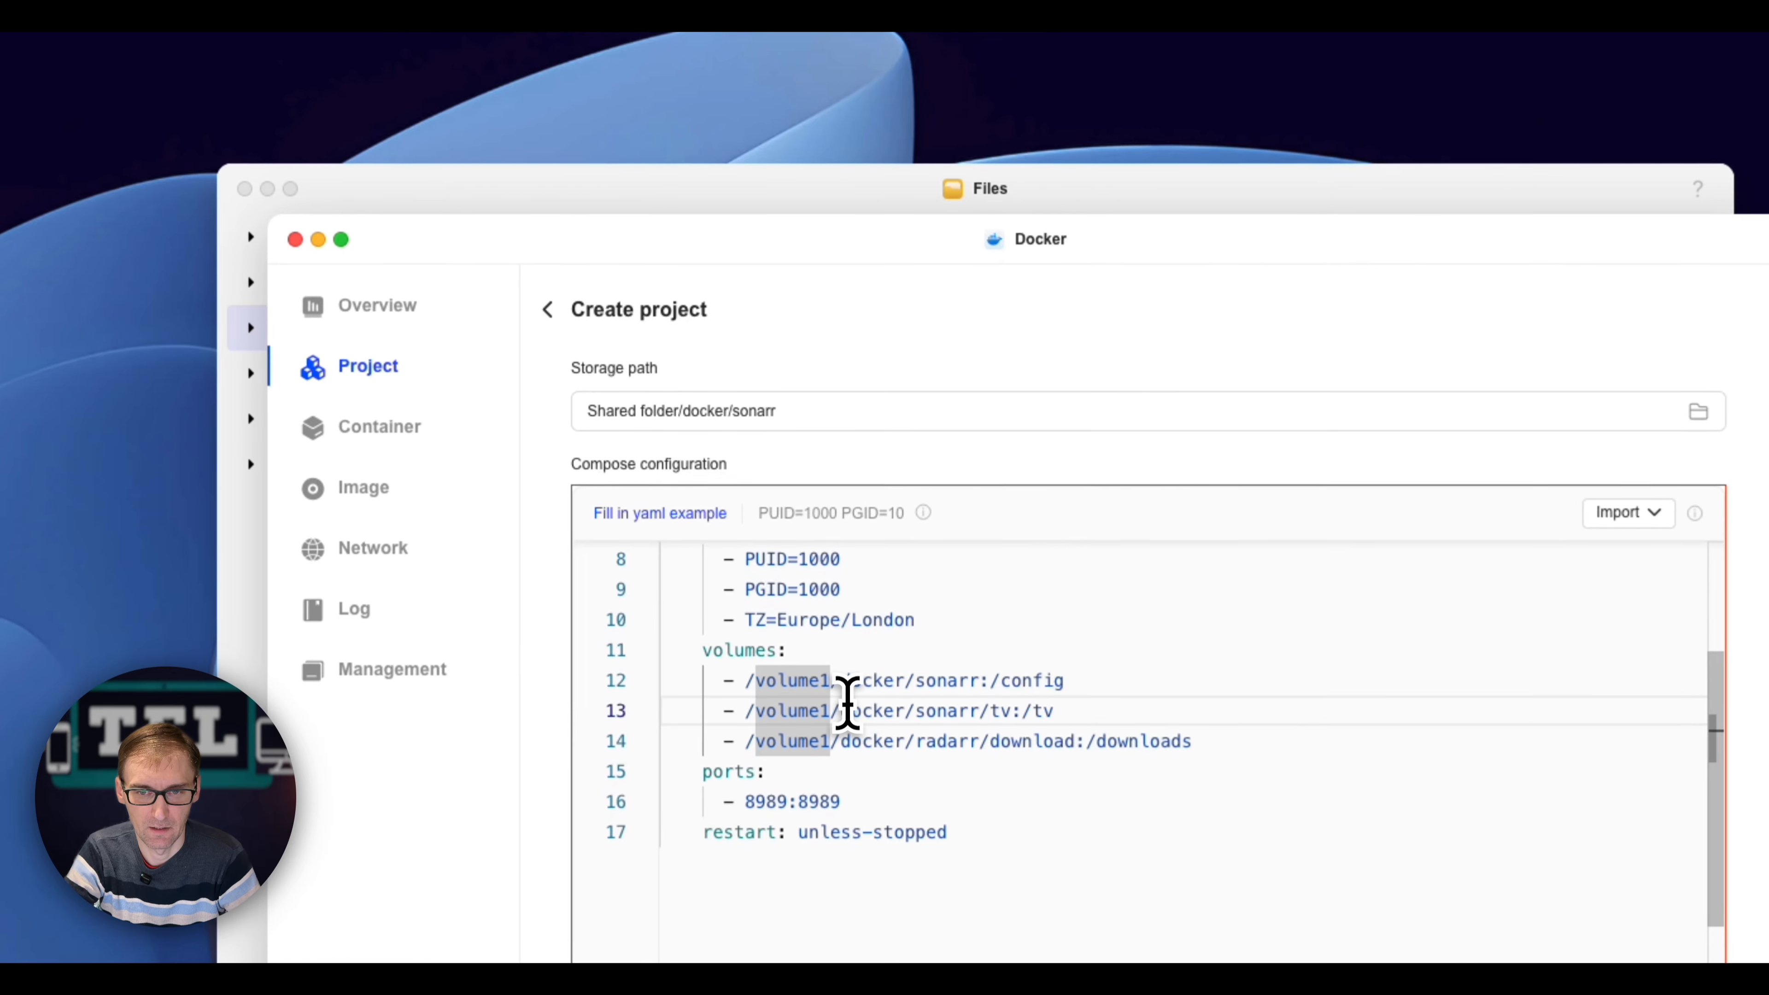
left_click(797, 190)
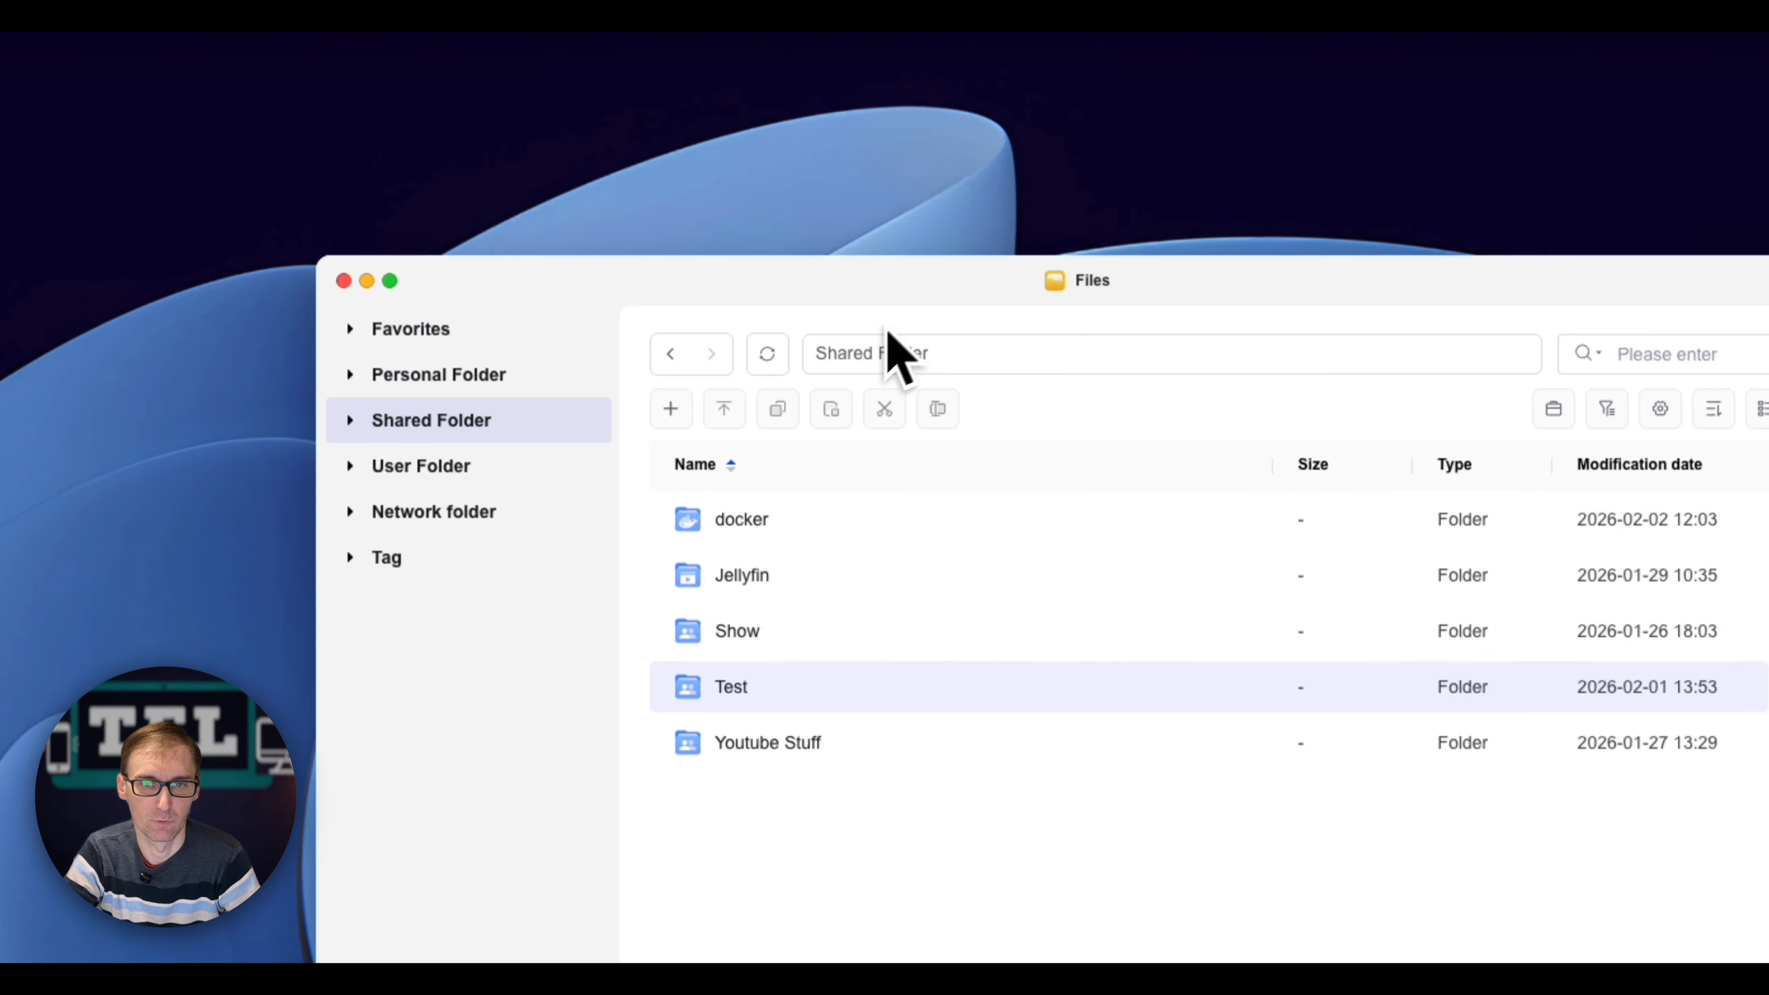
left_click(439, 345)
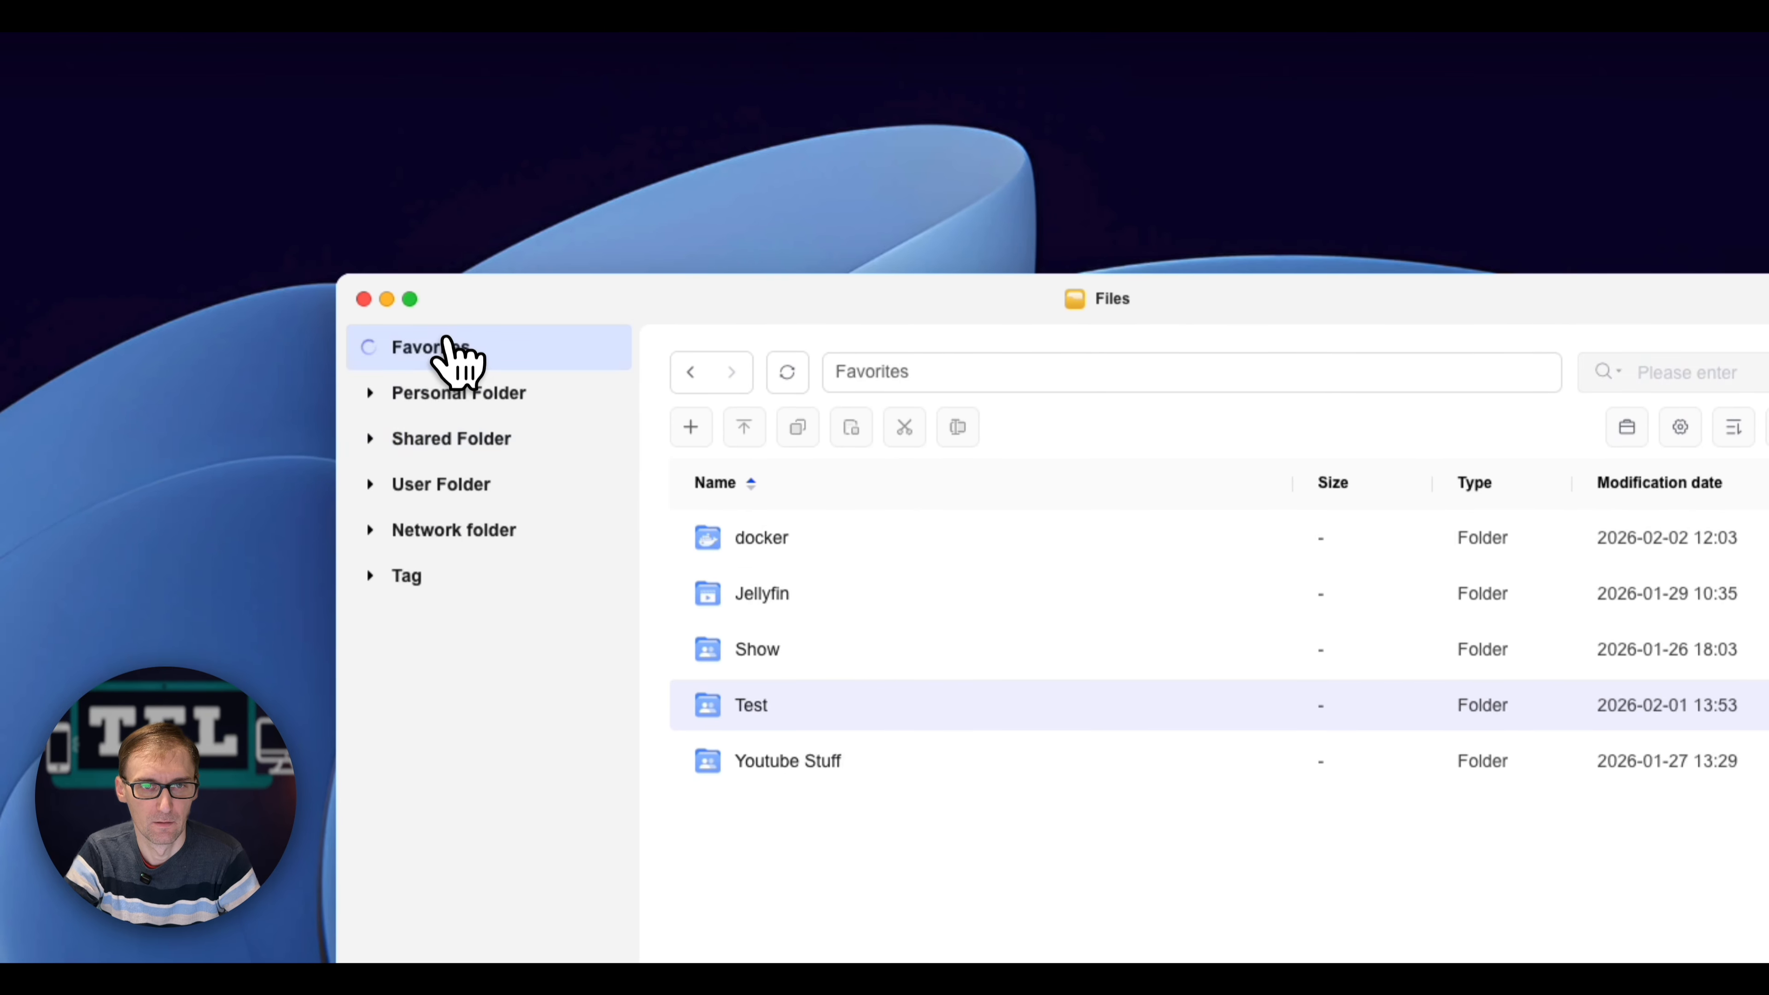
left_click(474, 443)
double_click(774, 543)
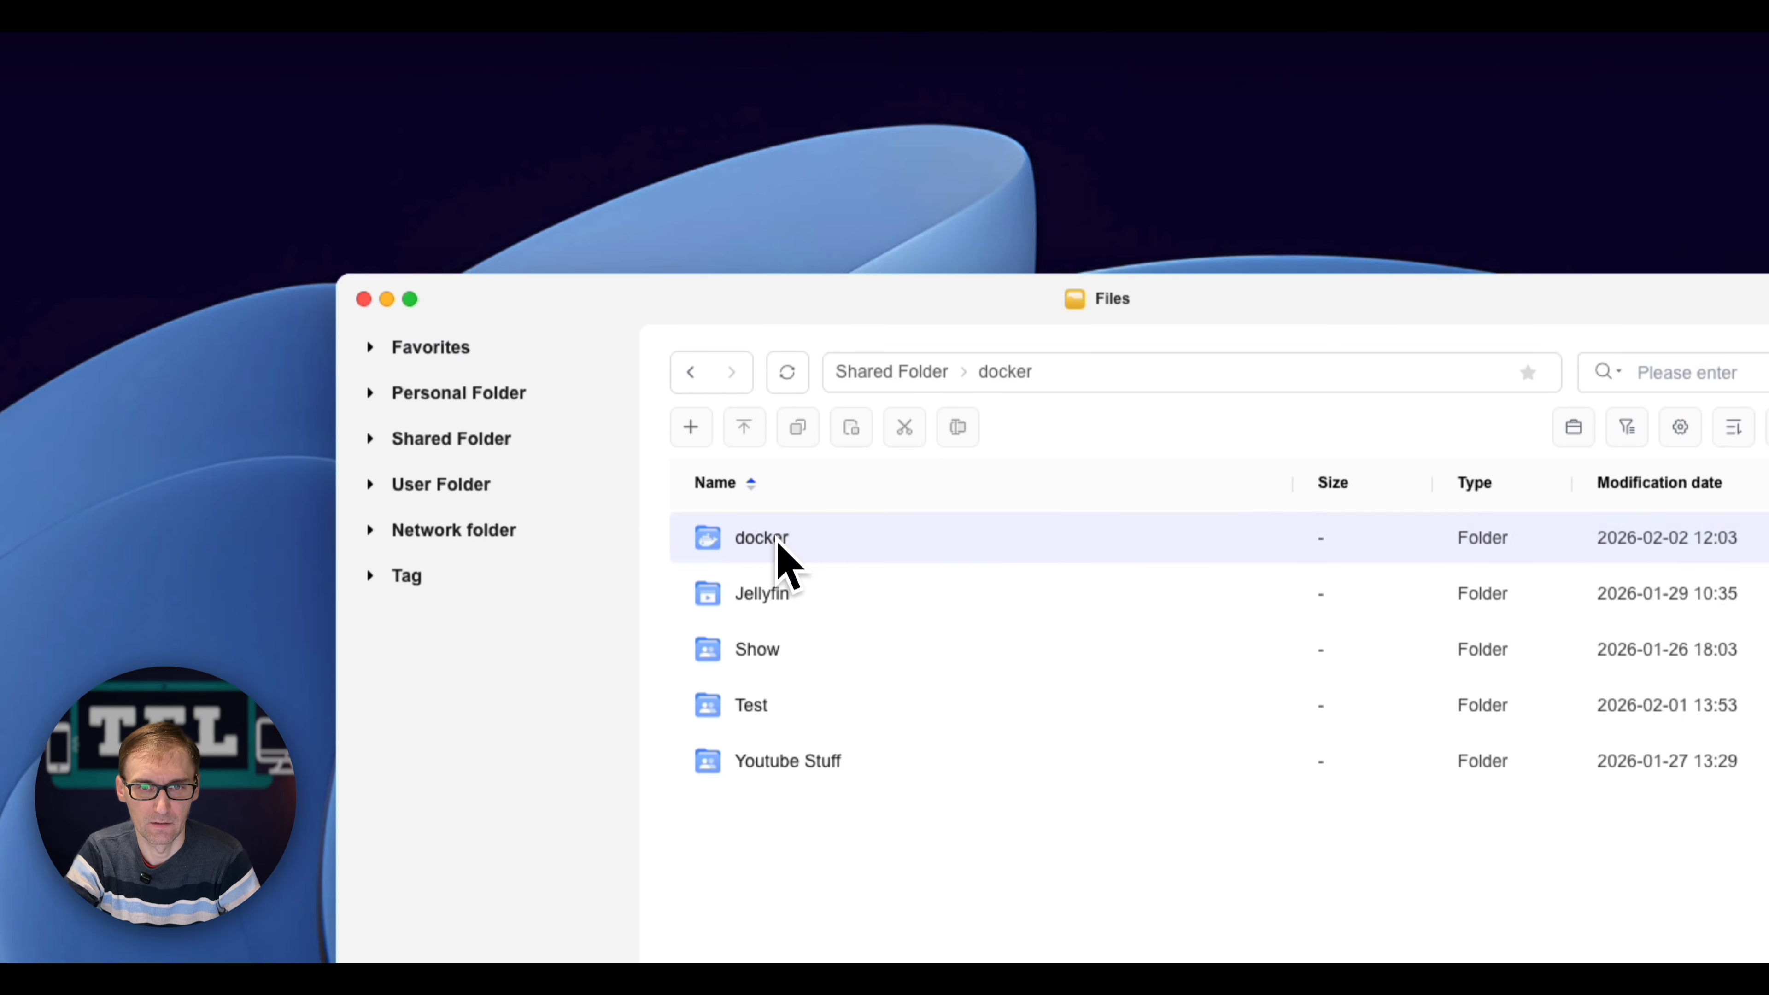
double_click(809, 653)
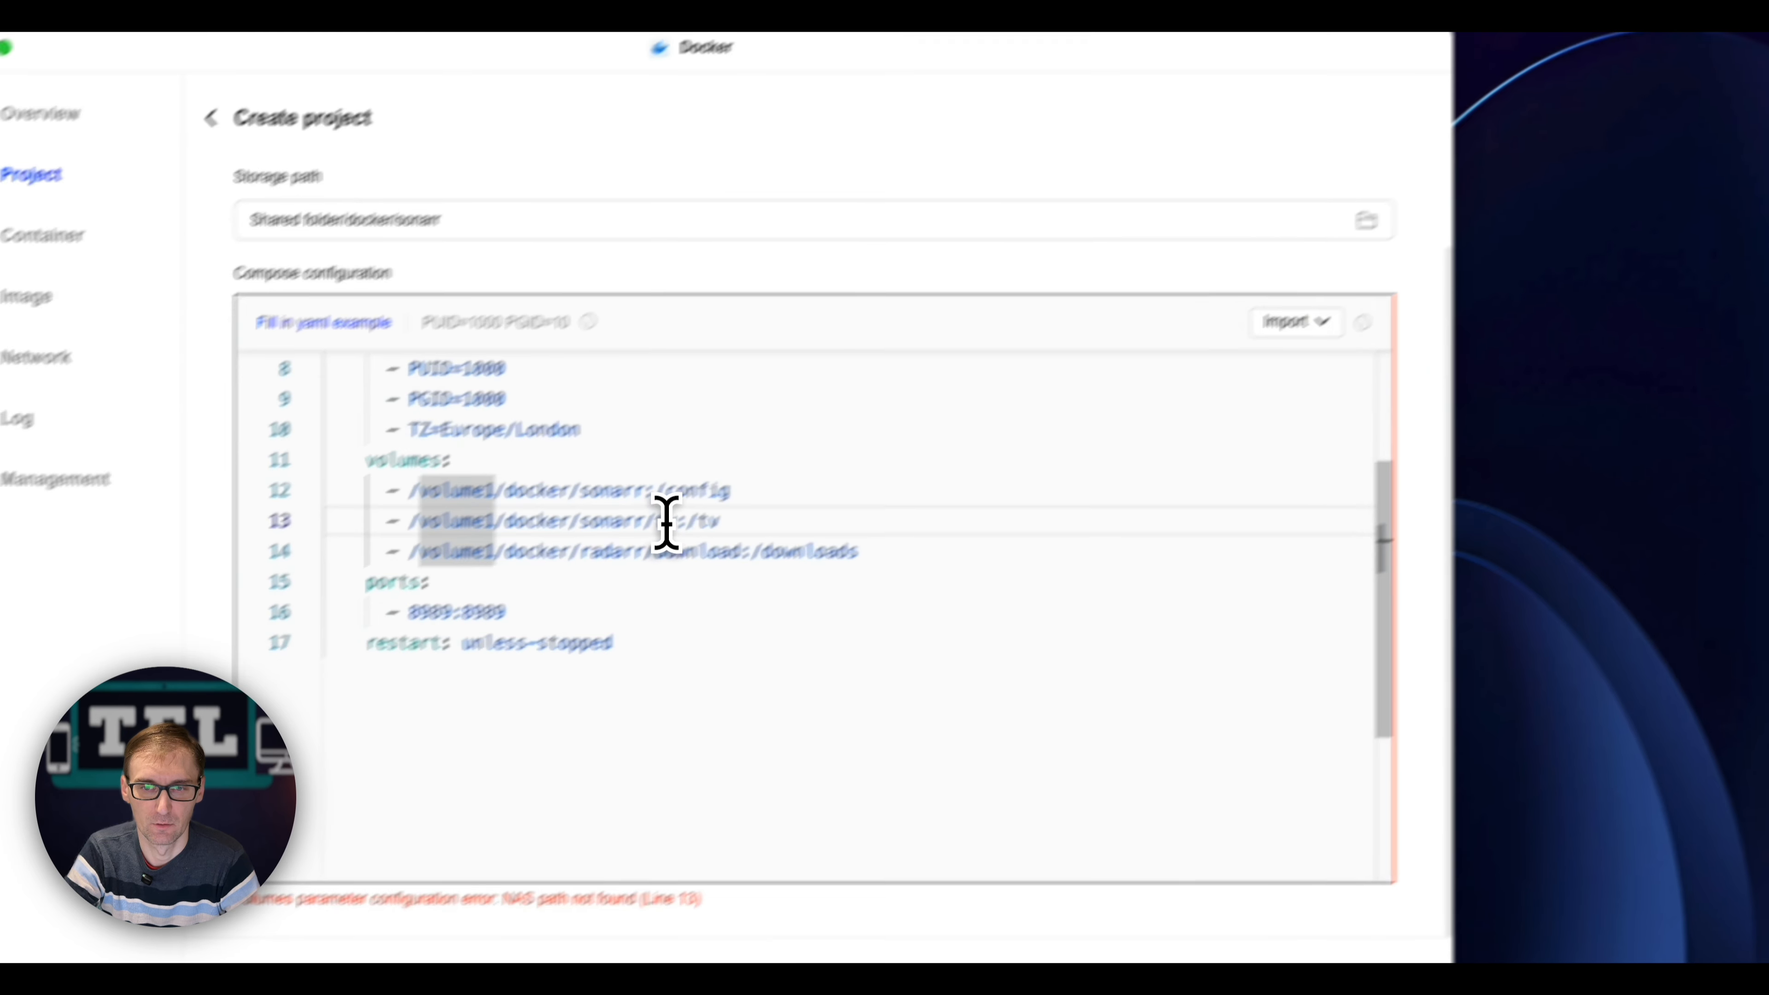
Step: Change the tv host path on line 13 to /volume1/docker/sonarr/shows, deploy the sonarr project and close its deployment log
double_click(666, 522)
type("show")
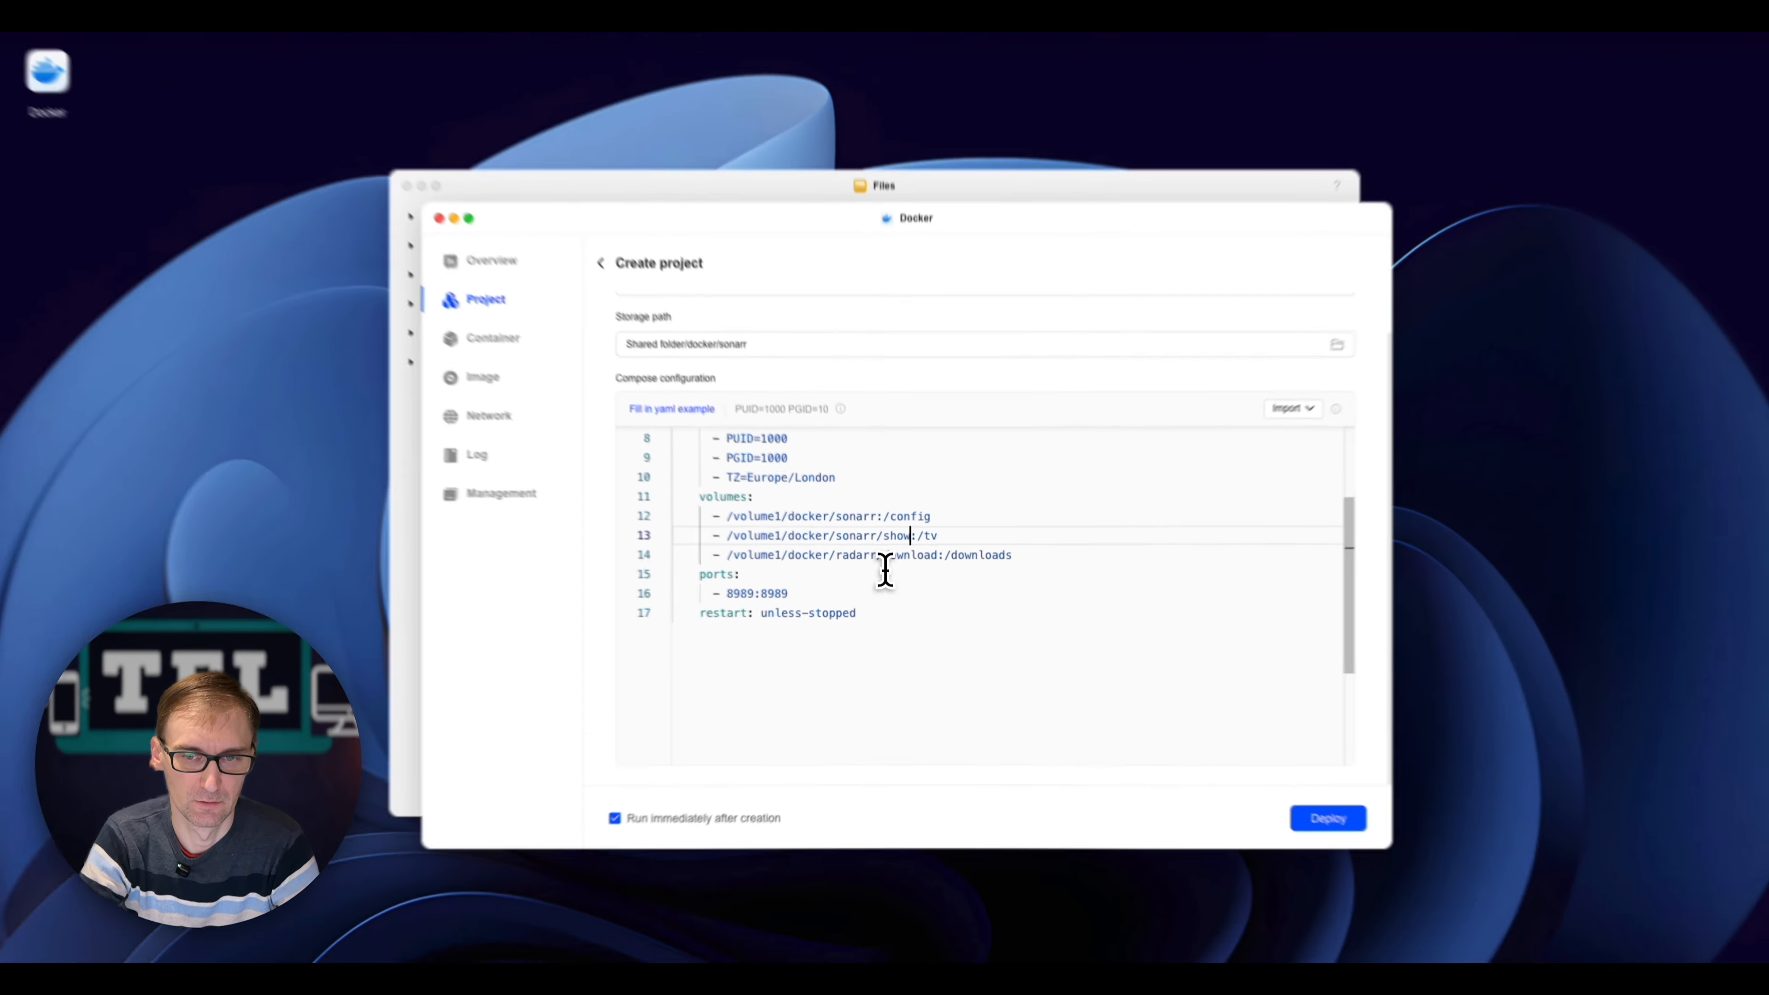
type("s")
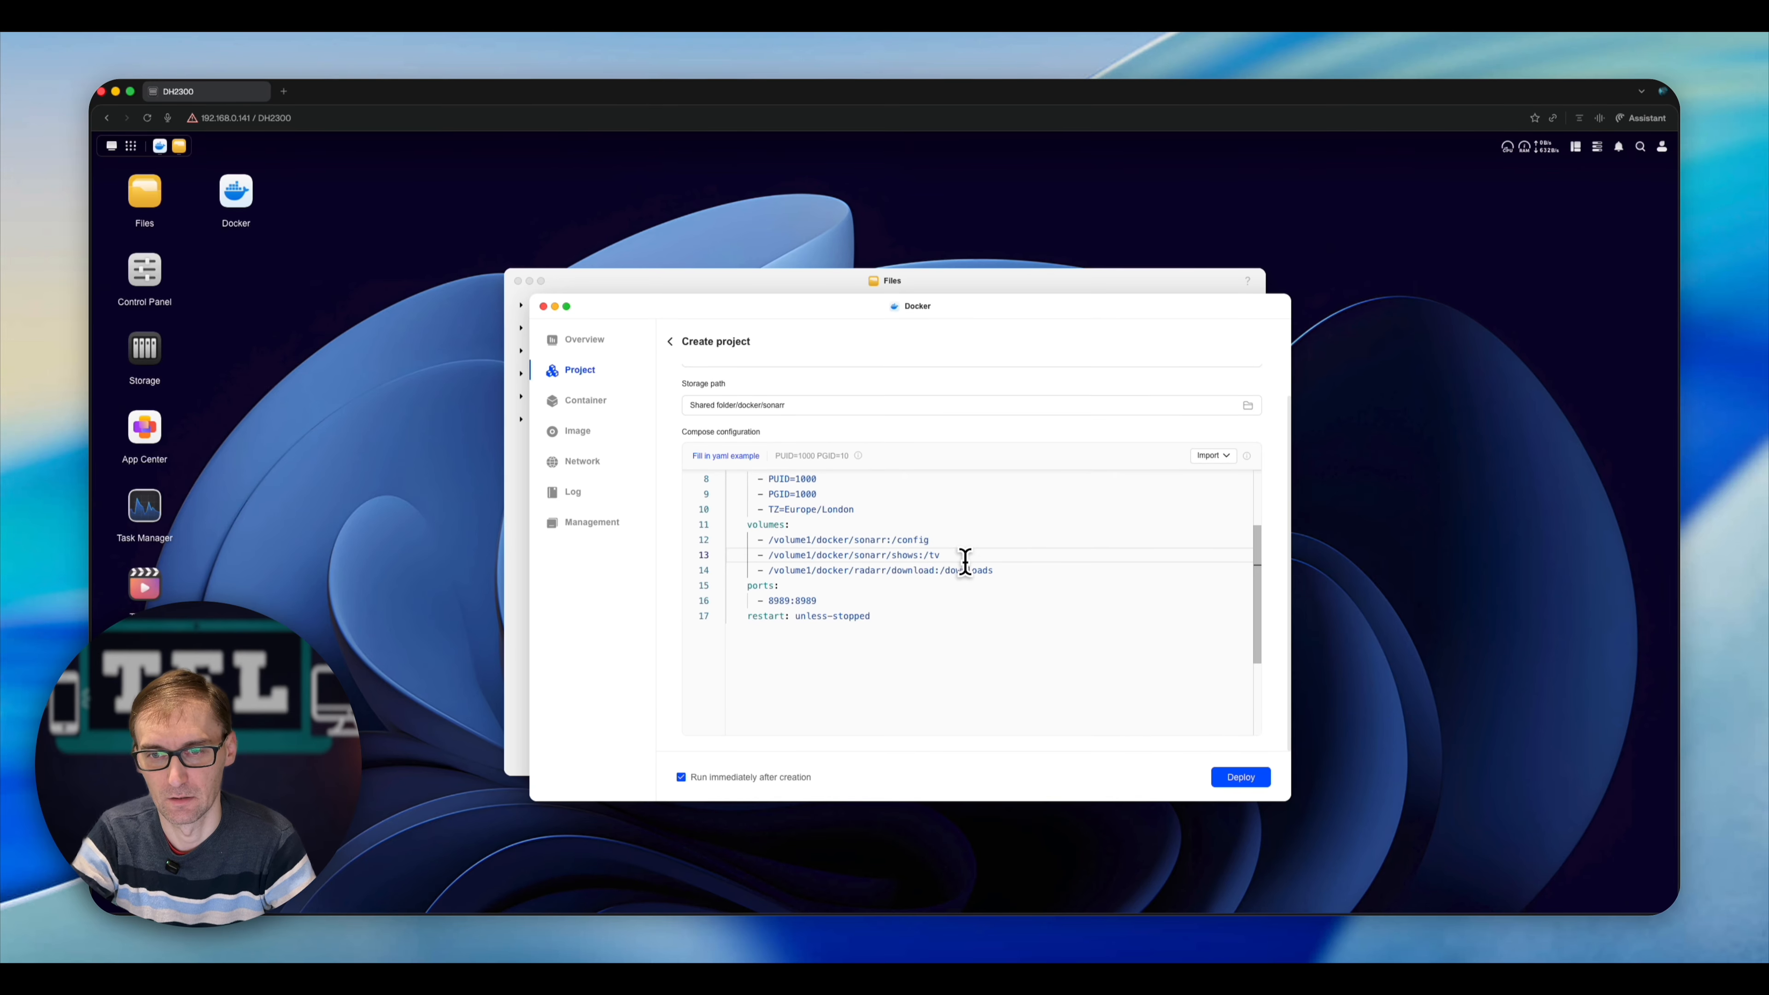
left_click(1241, 777)
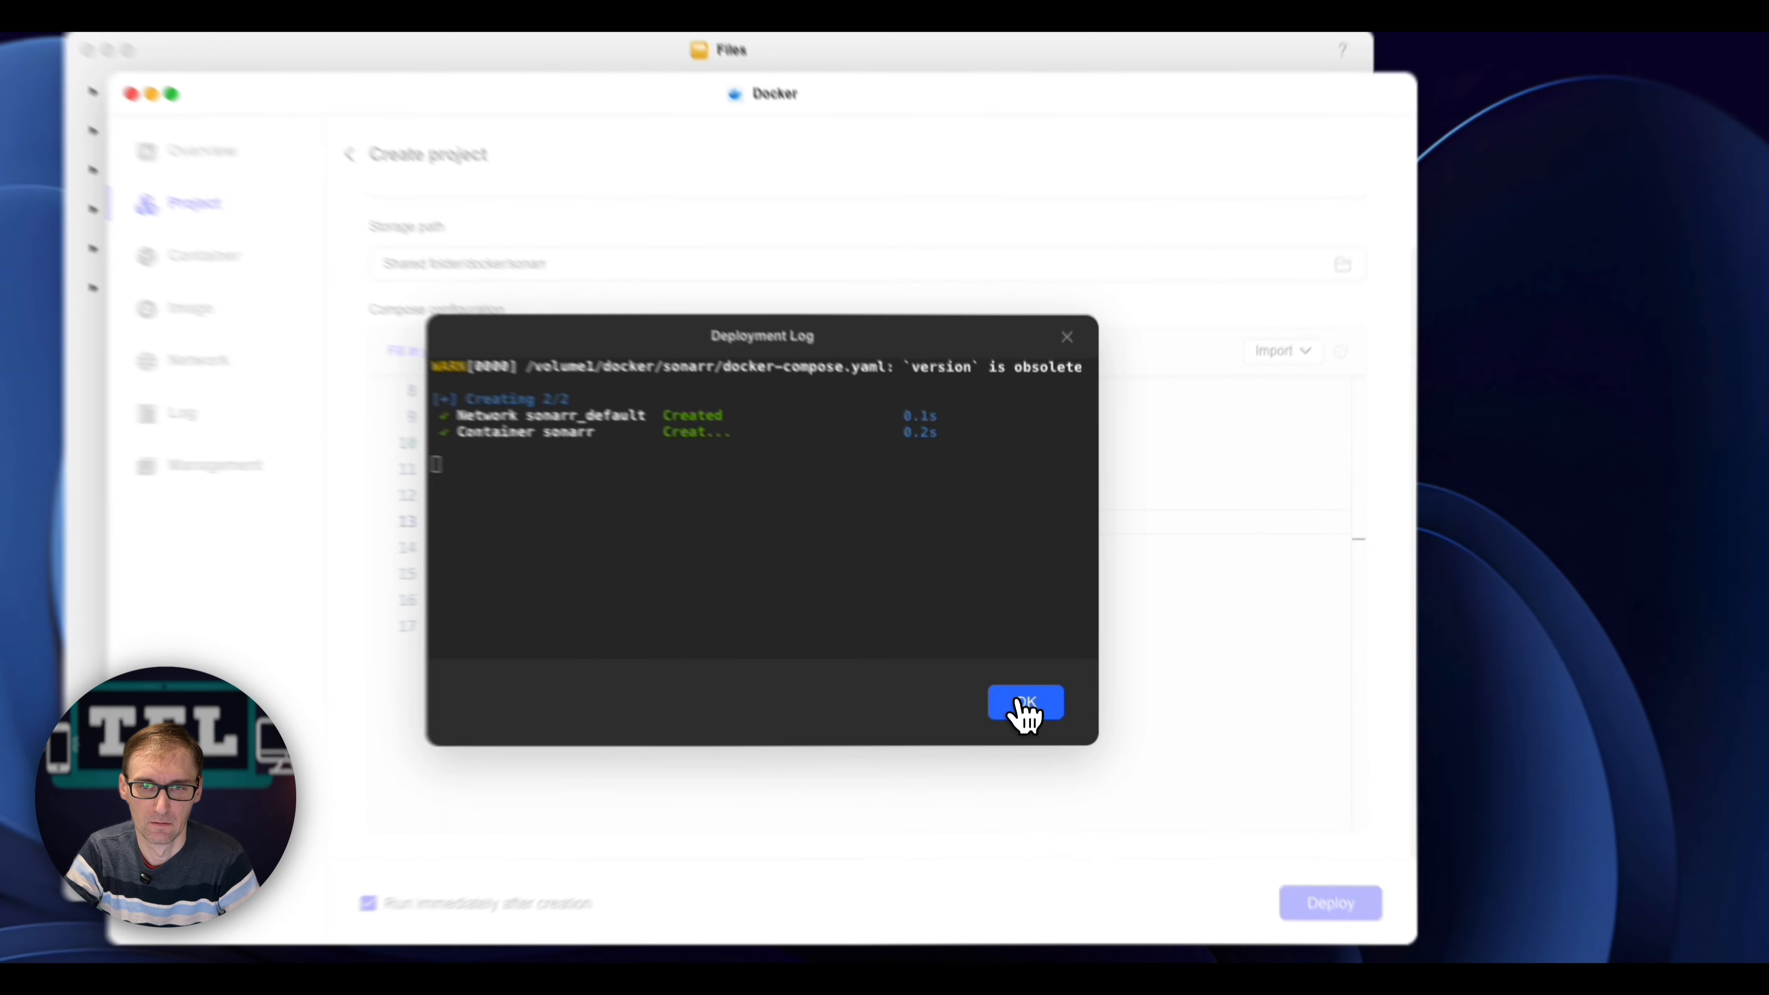
left_click(1062, 659)
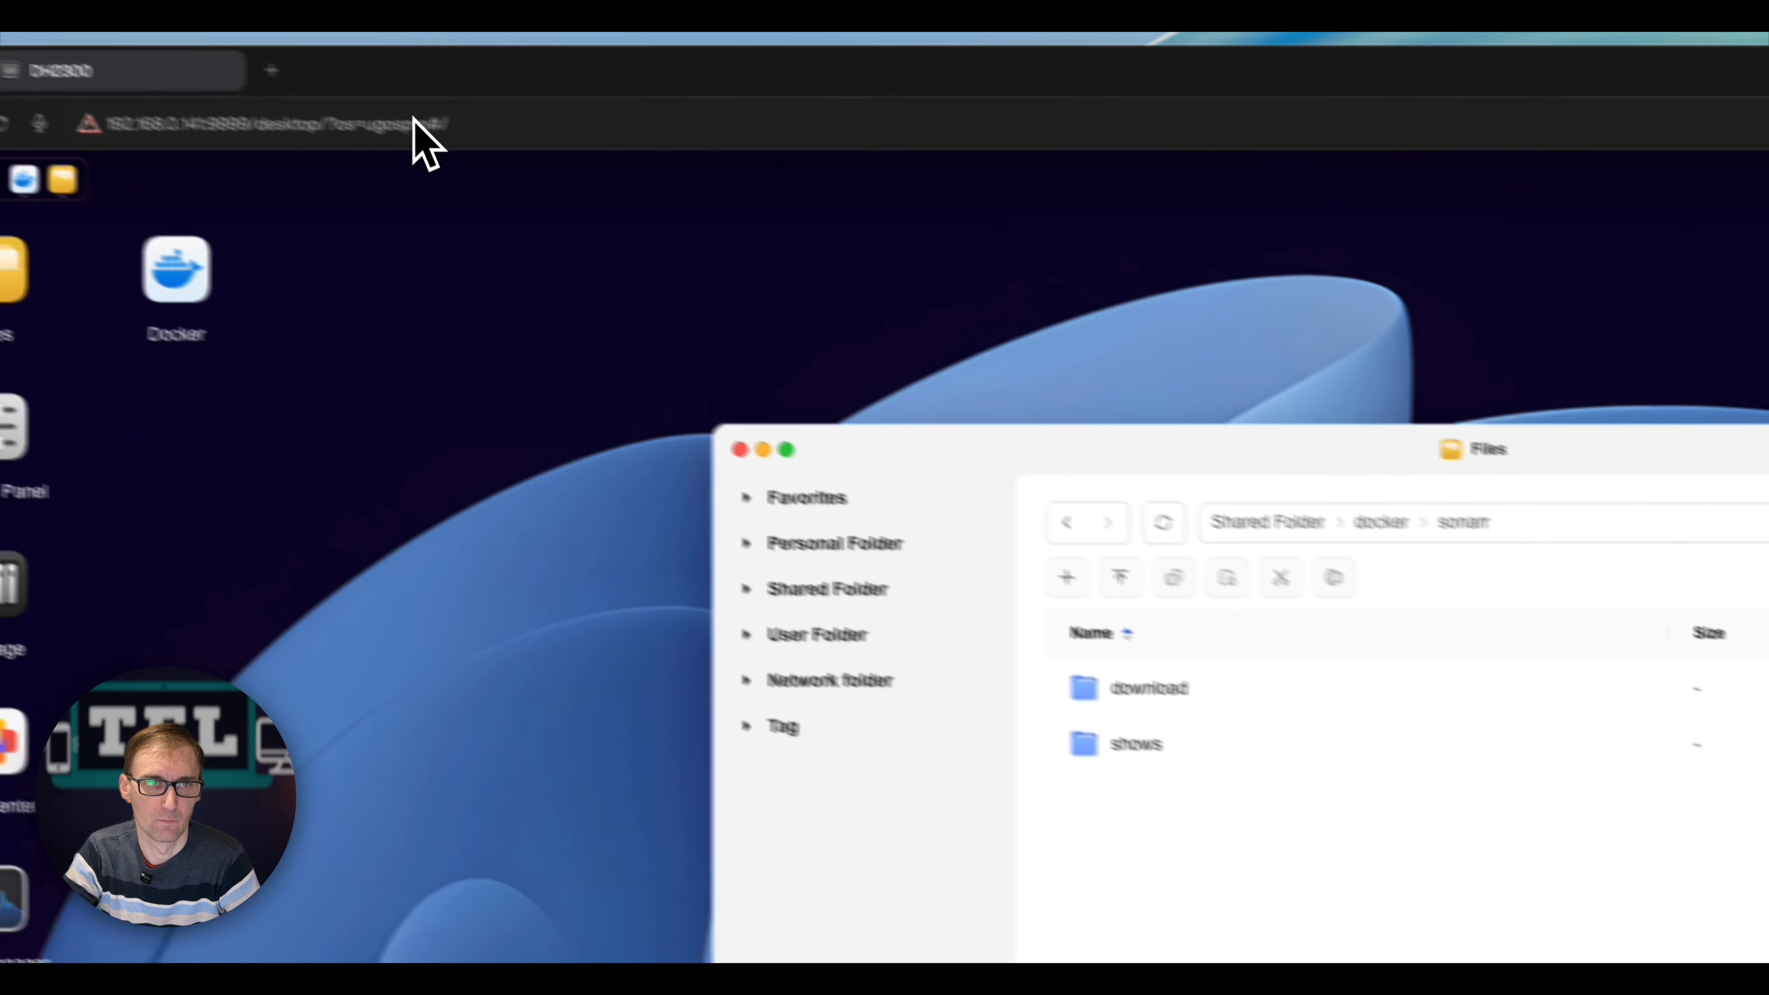
left_click(425, 127)
type("8989")
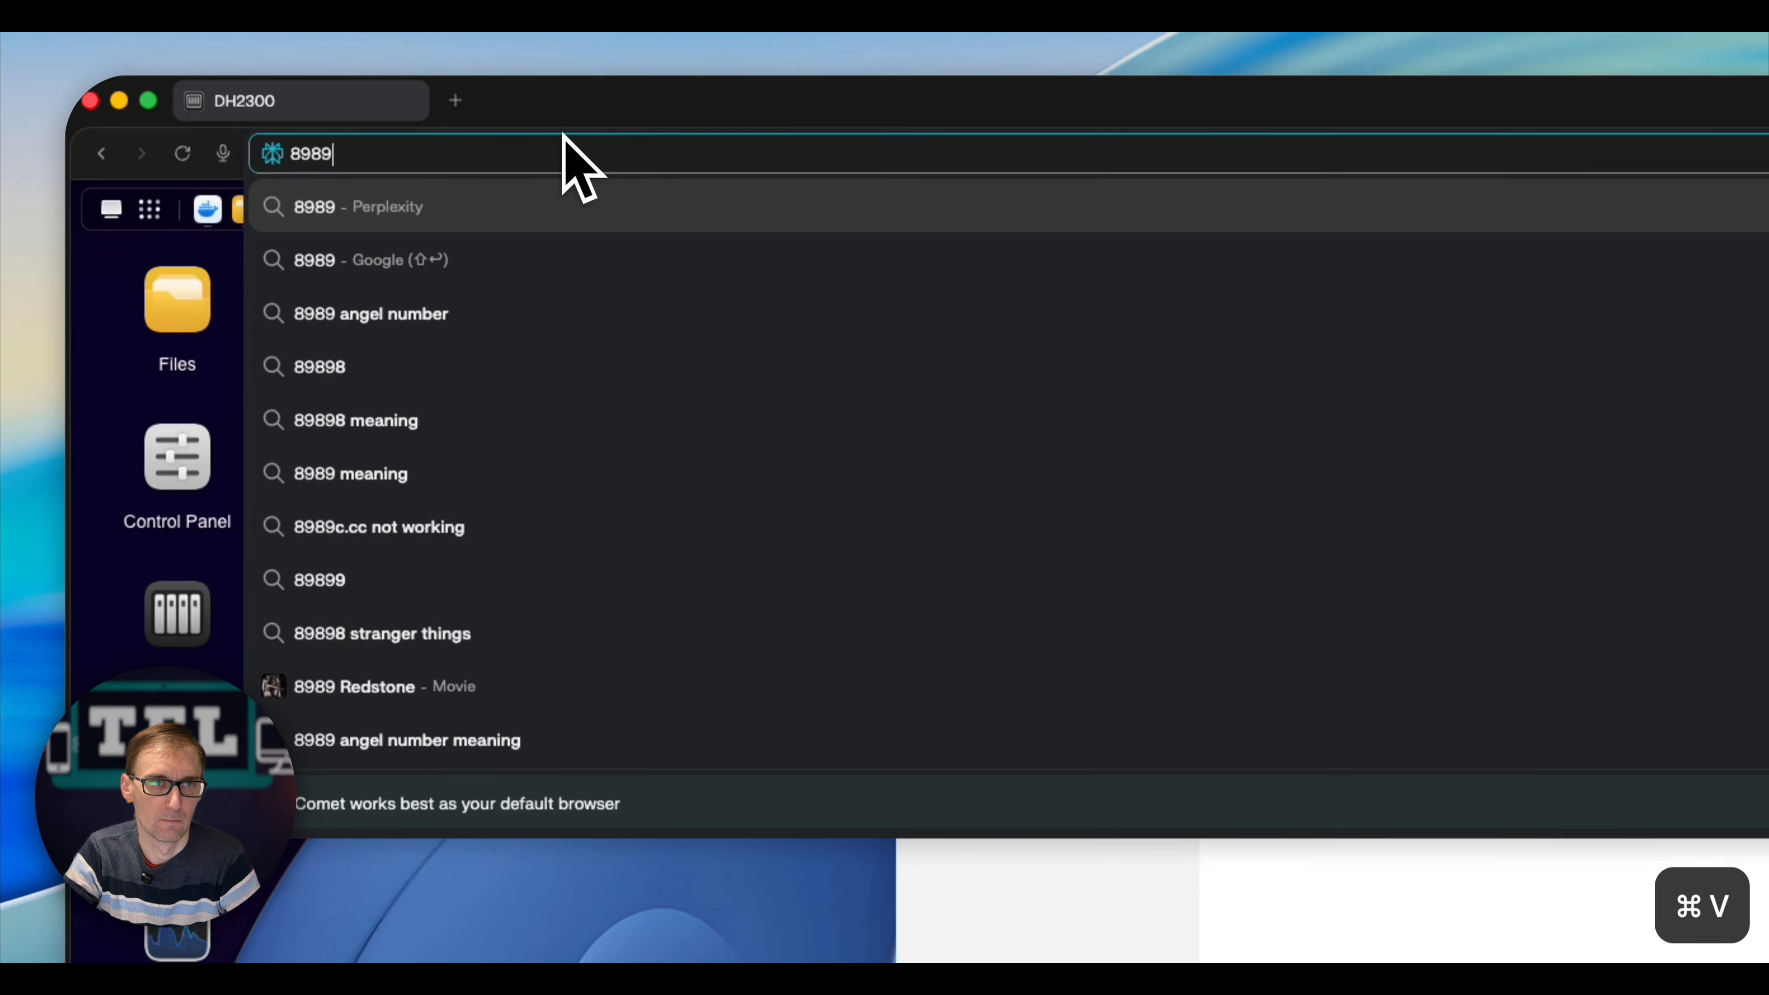
key("Left")
key("Left")
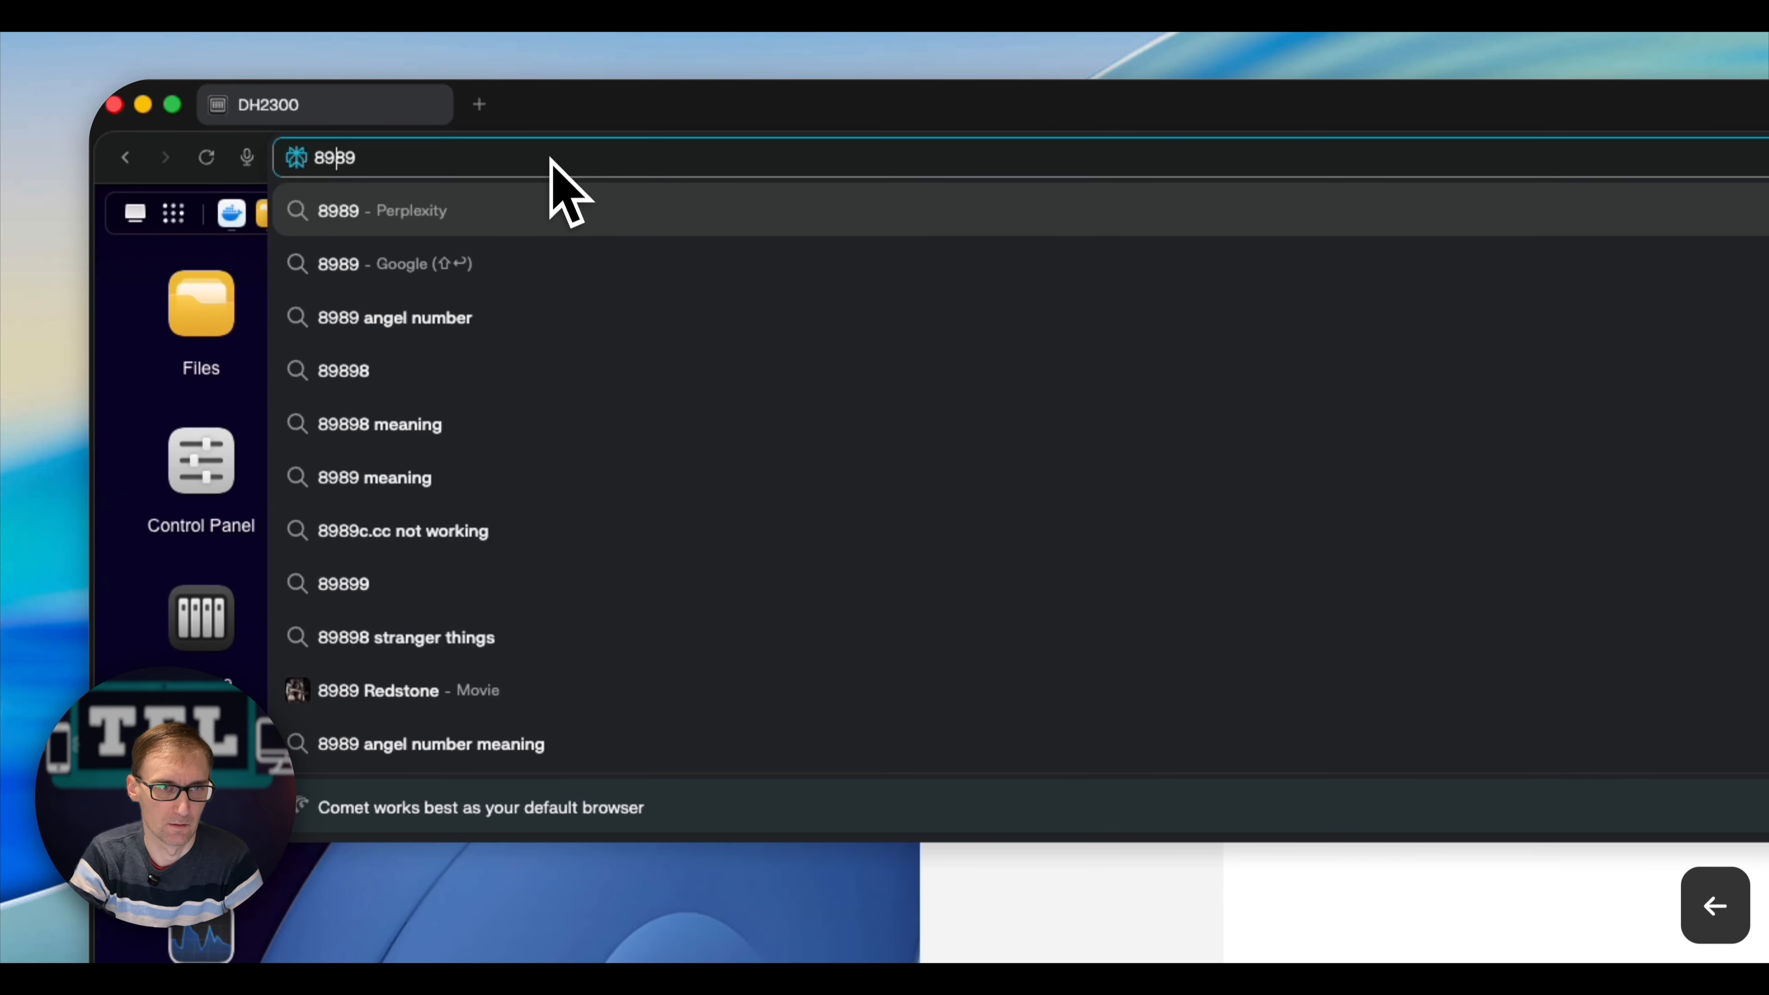
key("super+a")
key("super+c")
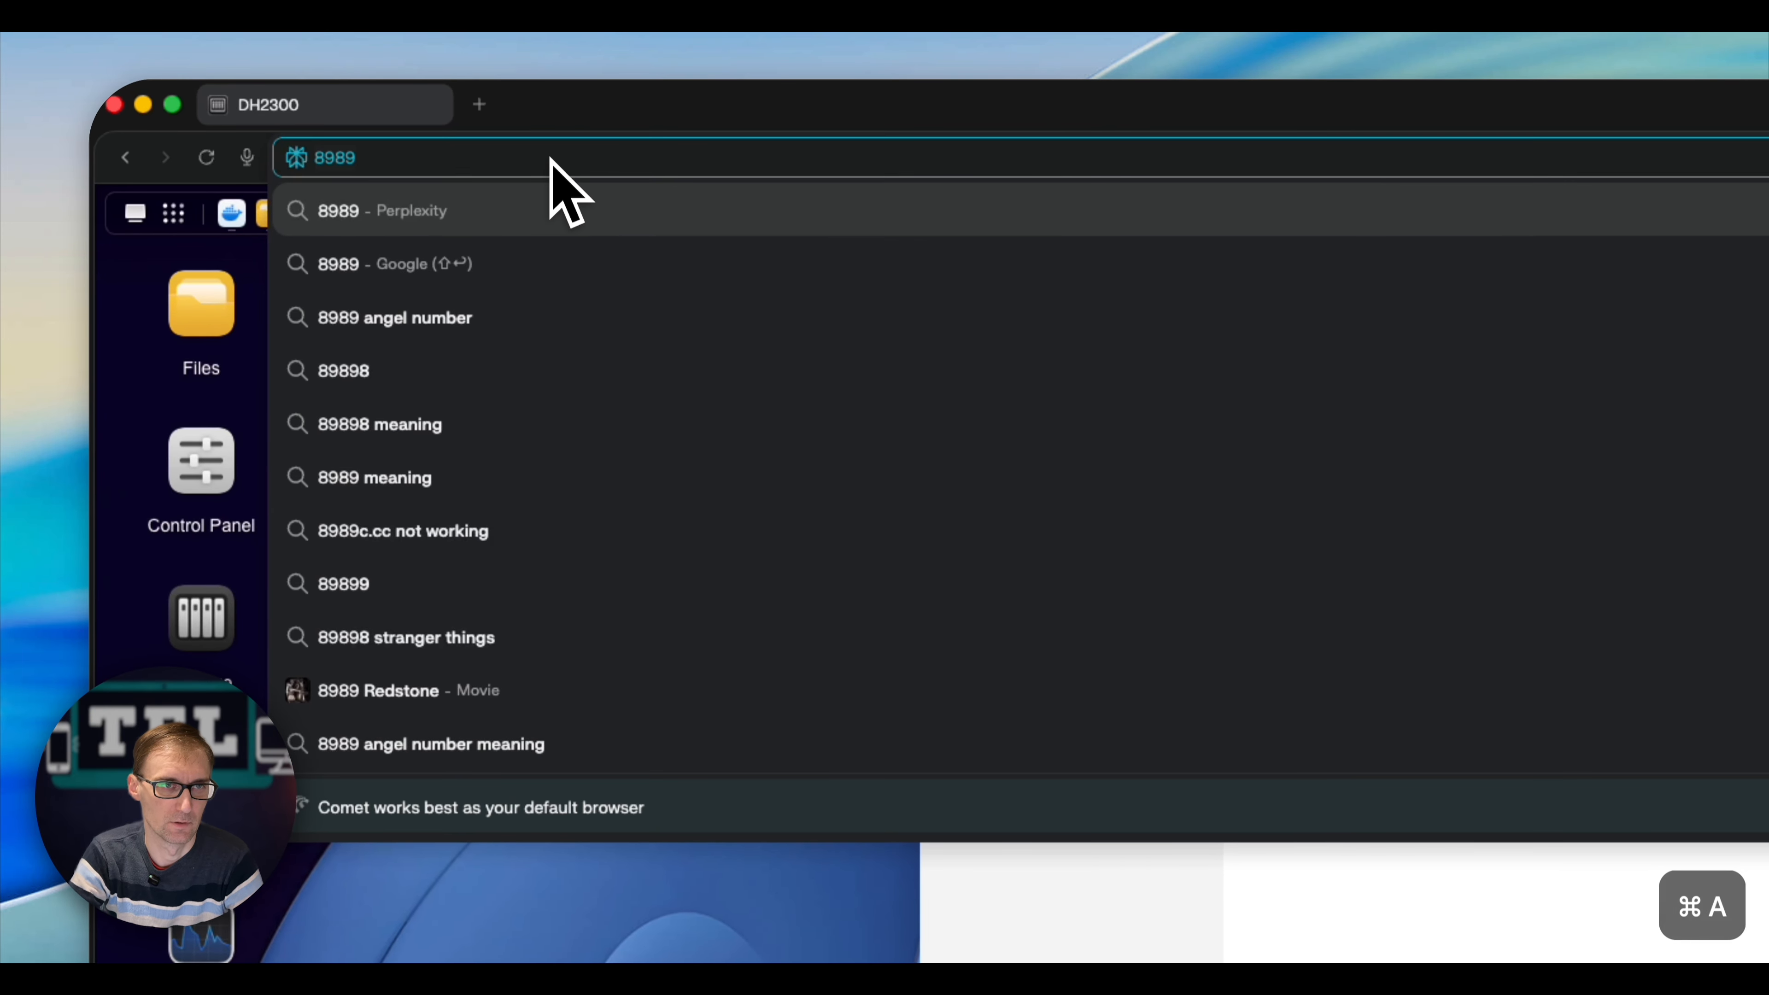
Step: Open the Sonarr web interface at 192.168.0.141:8989 in a new browser tab
left_click(482, 106)
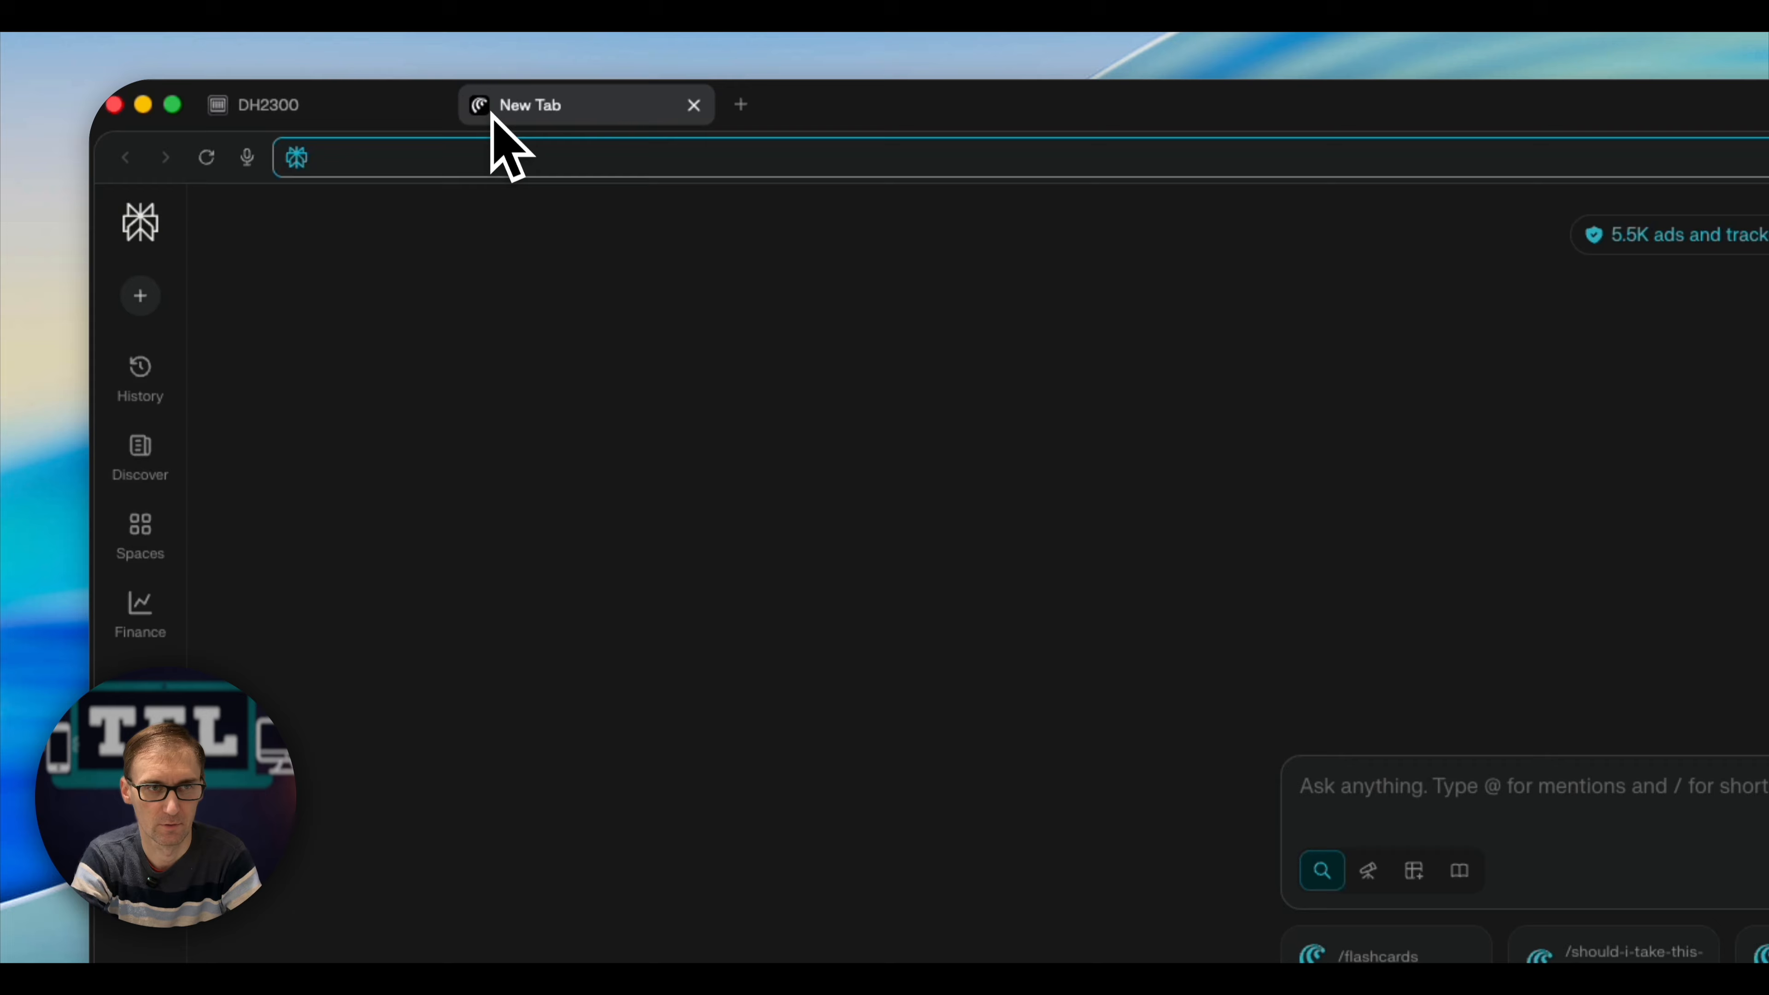
type("192.168.0.132:3001")
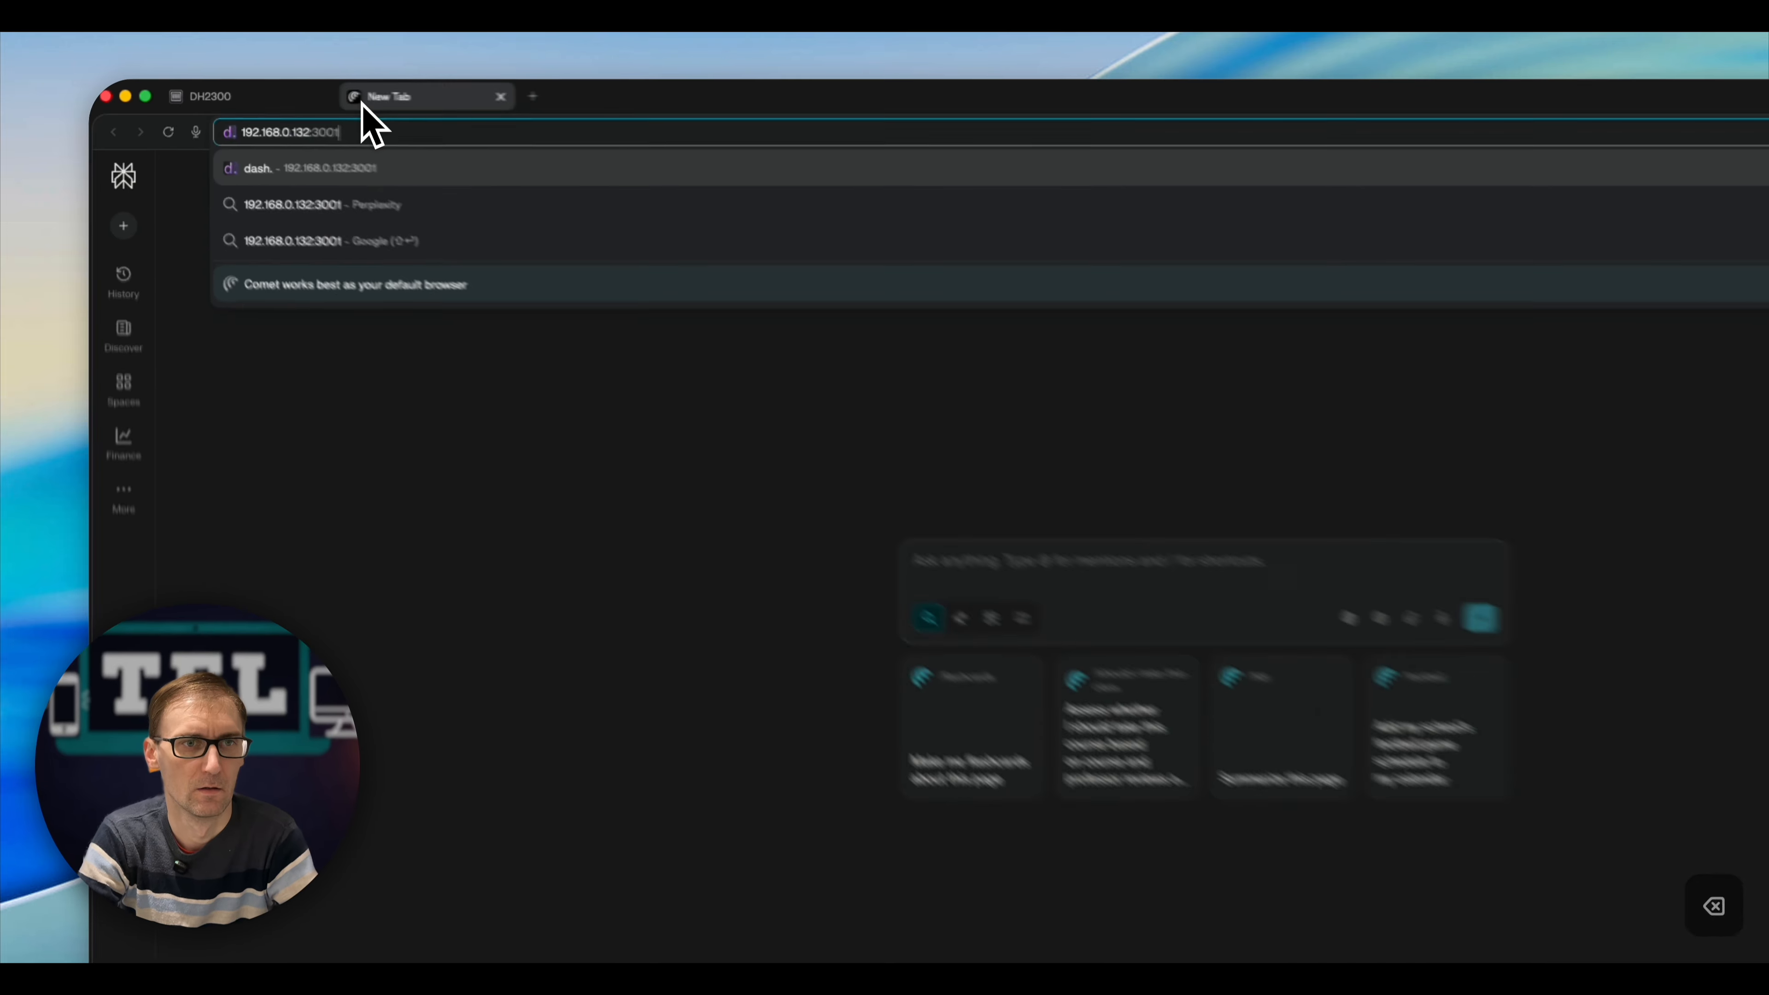
key("BackSpace")
key("BackSpace")
key("BackSpace")
key("BackSpace")
key("BackSpace")
key("BackSpace")
key("BackSpace")
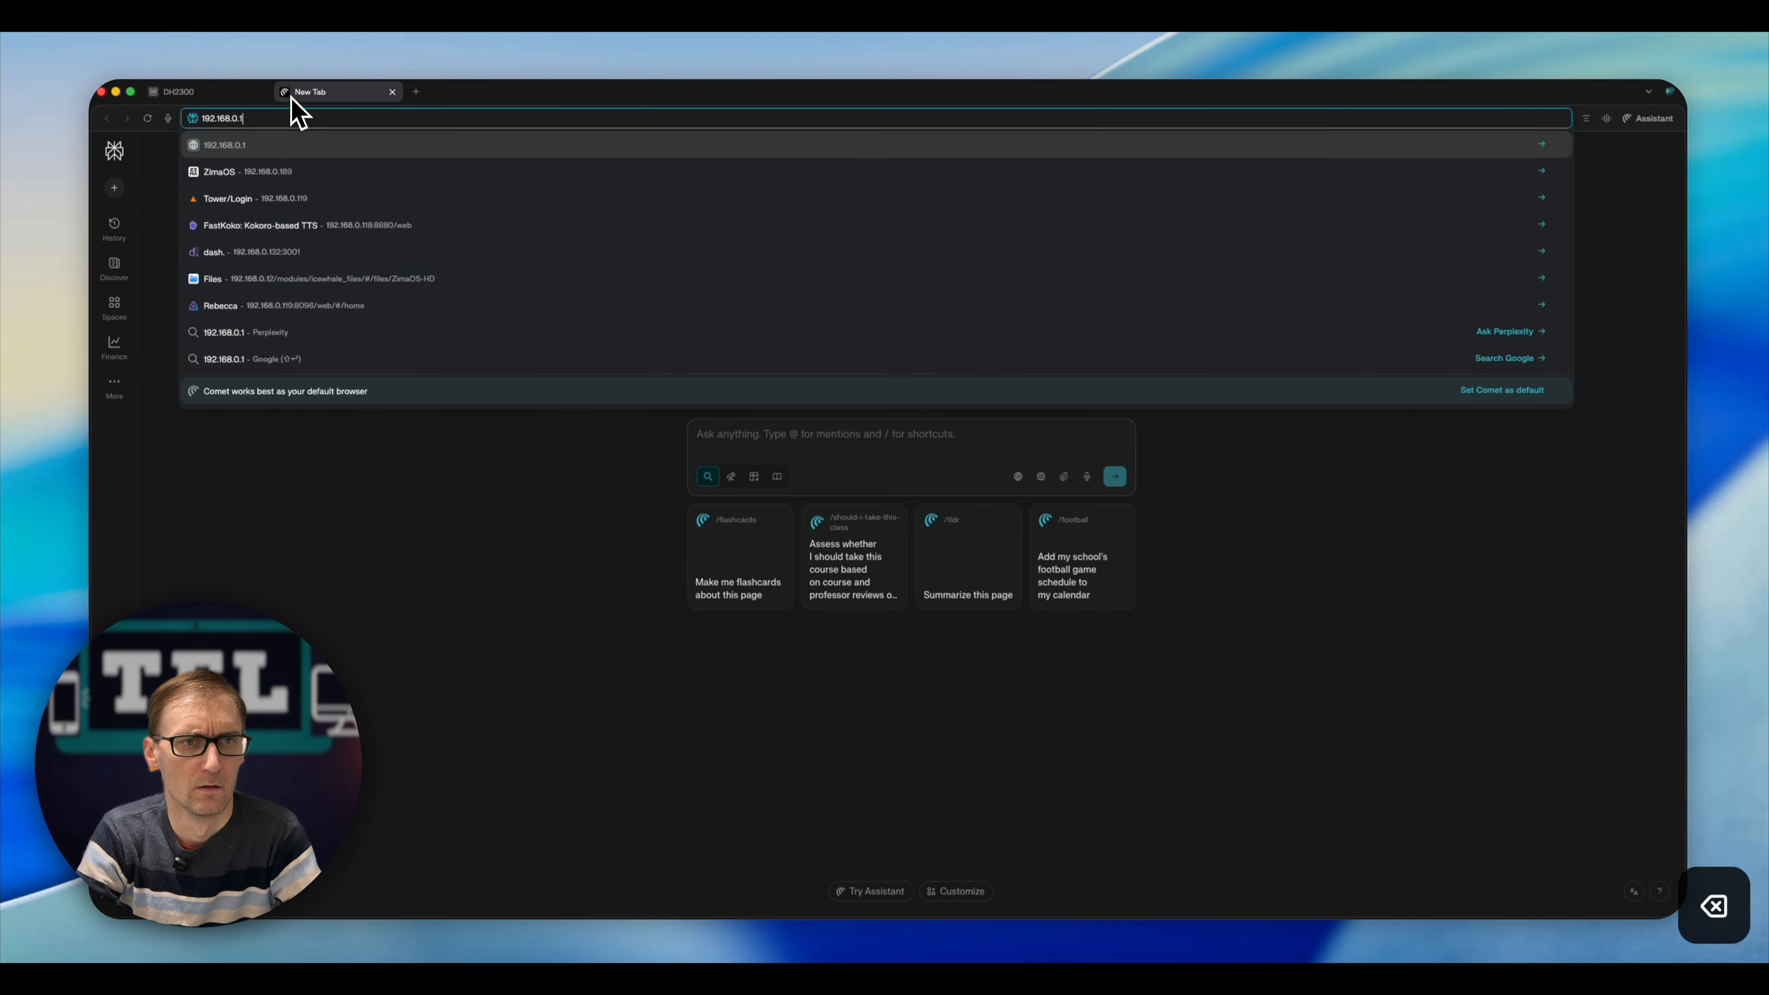
type("41:")
key("super+v")
key("Return")
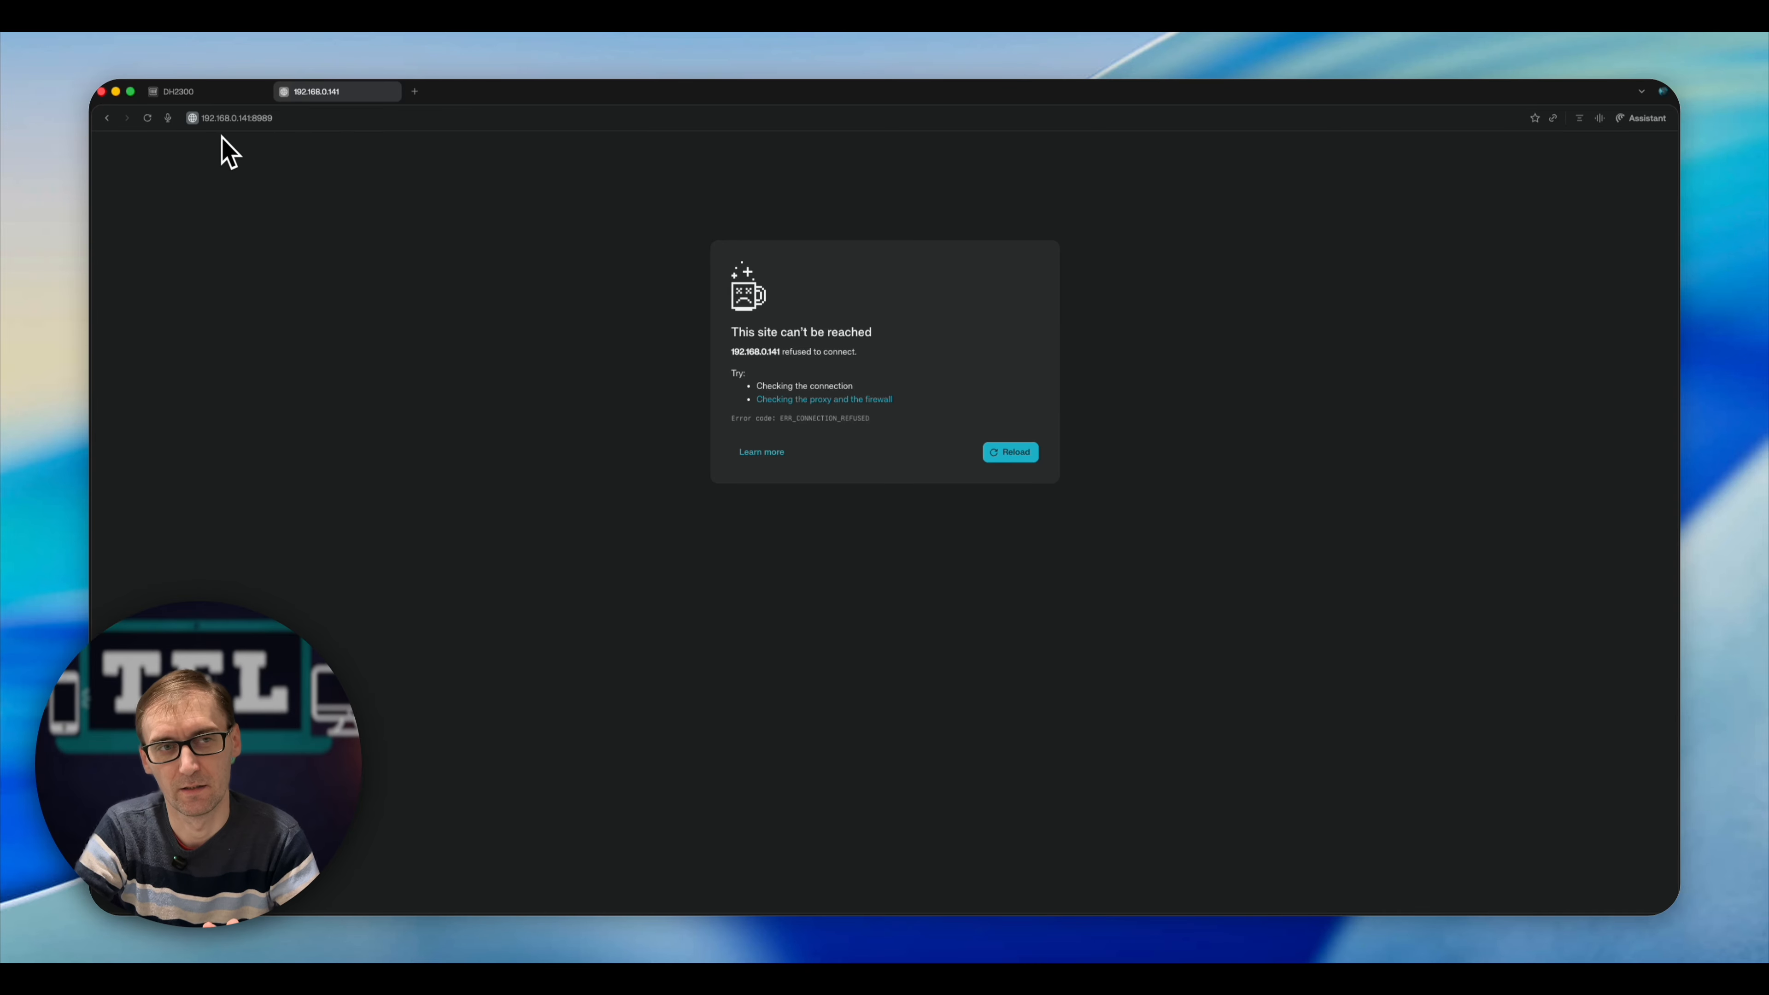
Step: Reload the Sonarr page several times to retry the connection
left_click(151, 121)
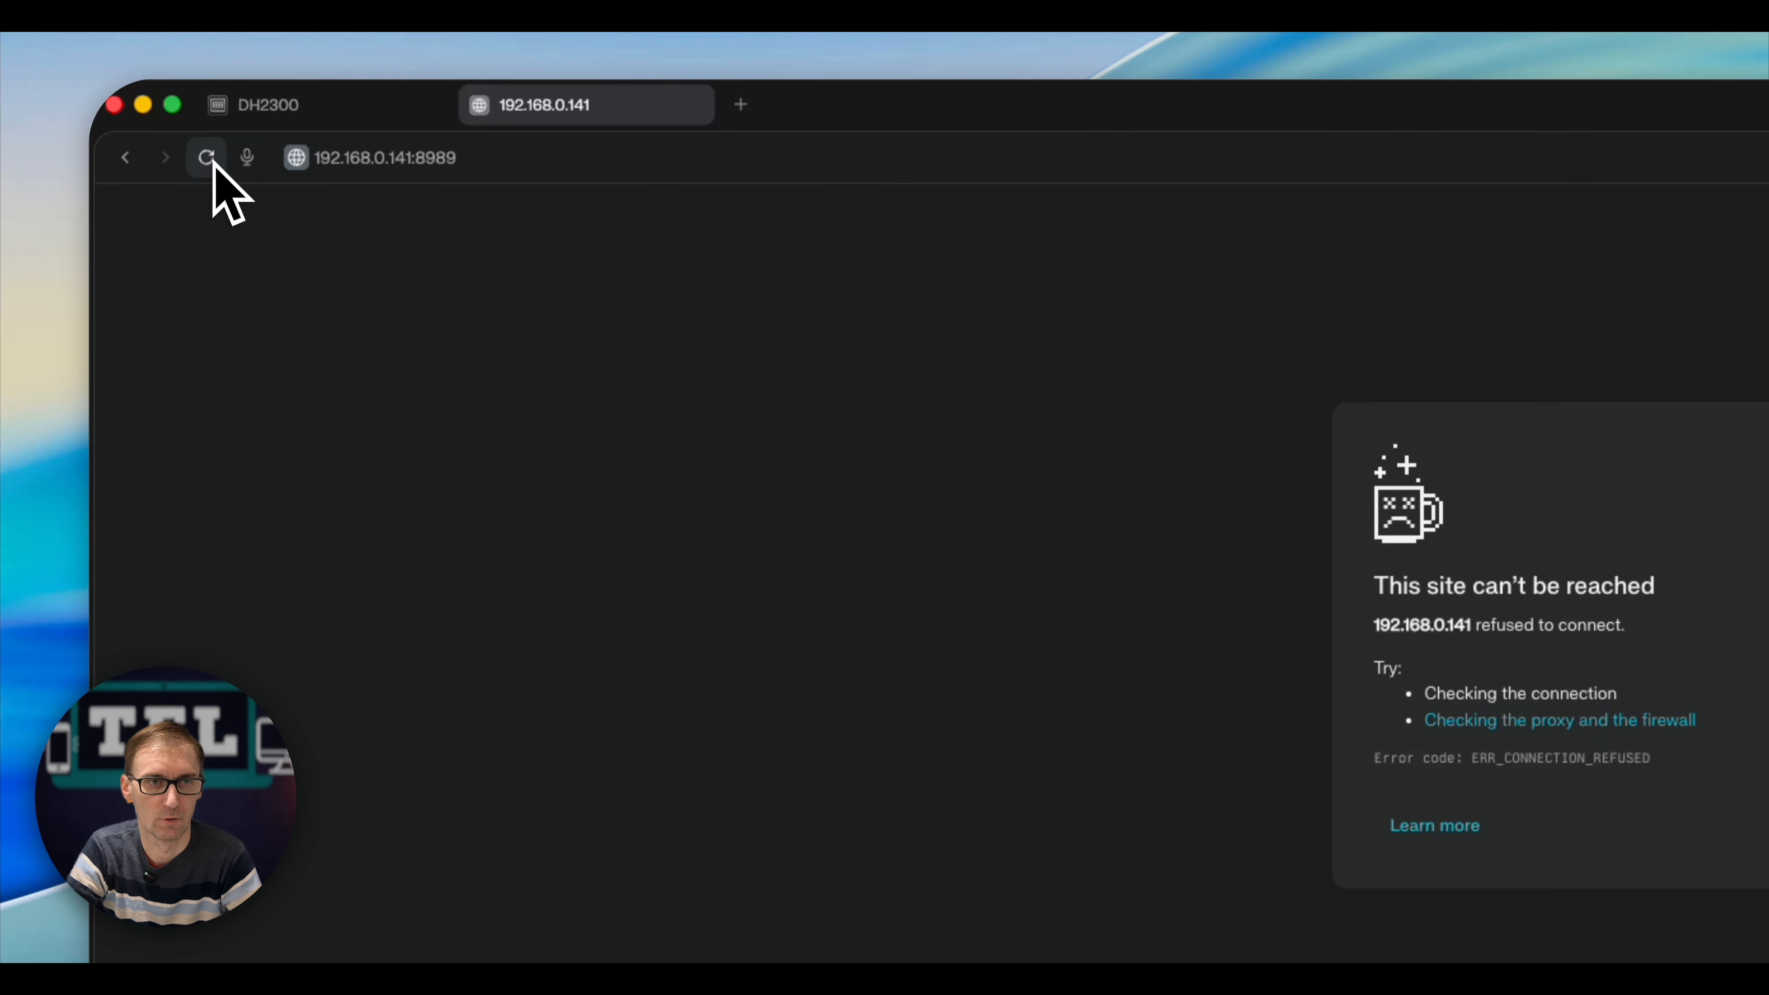
left_click(206, 158)
left_click(206, 158)
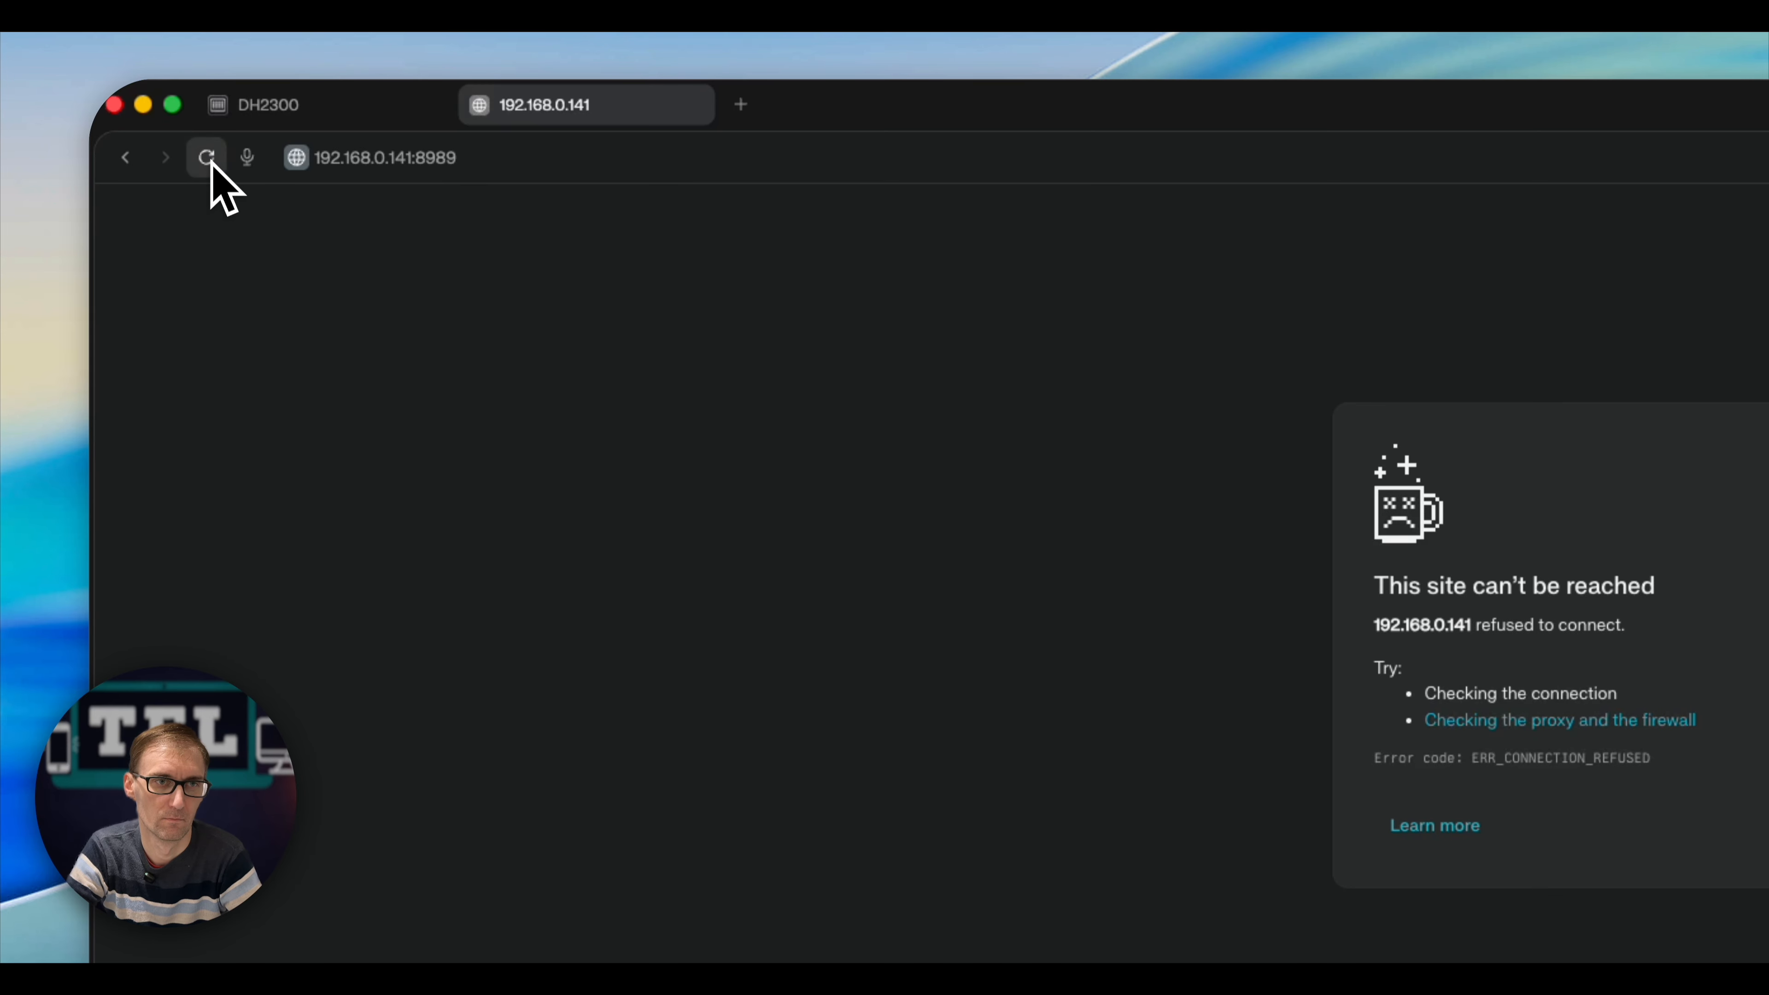
left_click(206, 157)
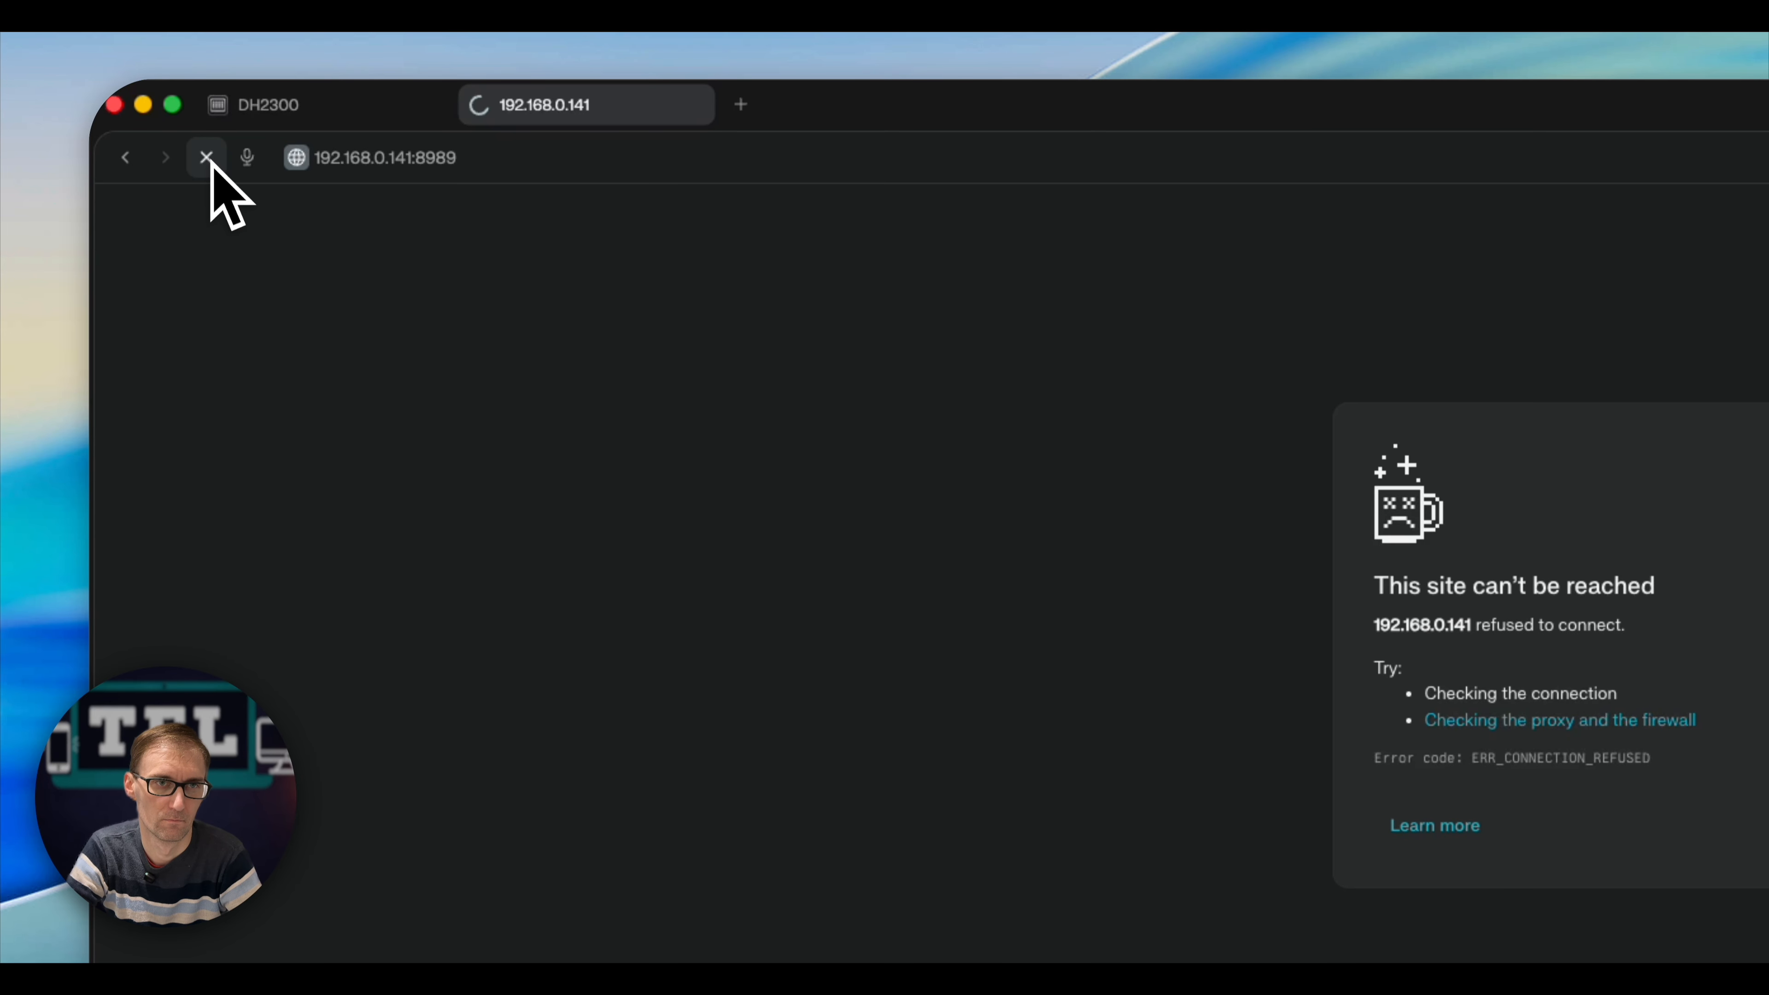